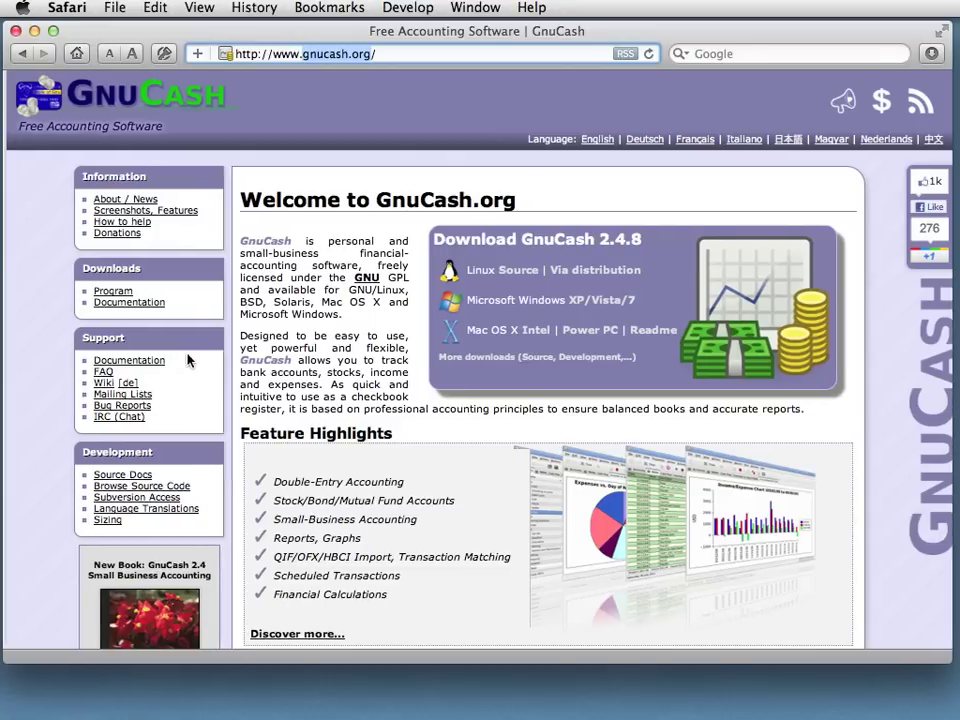
Step: Open the English Concepts Guide for the stable GnuCash v2.4 release from the site's documentation page
{"action": "left_click", "coordinate": [142, 362]}
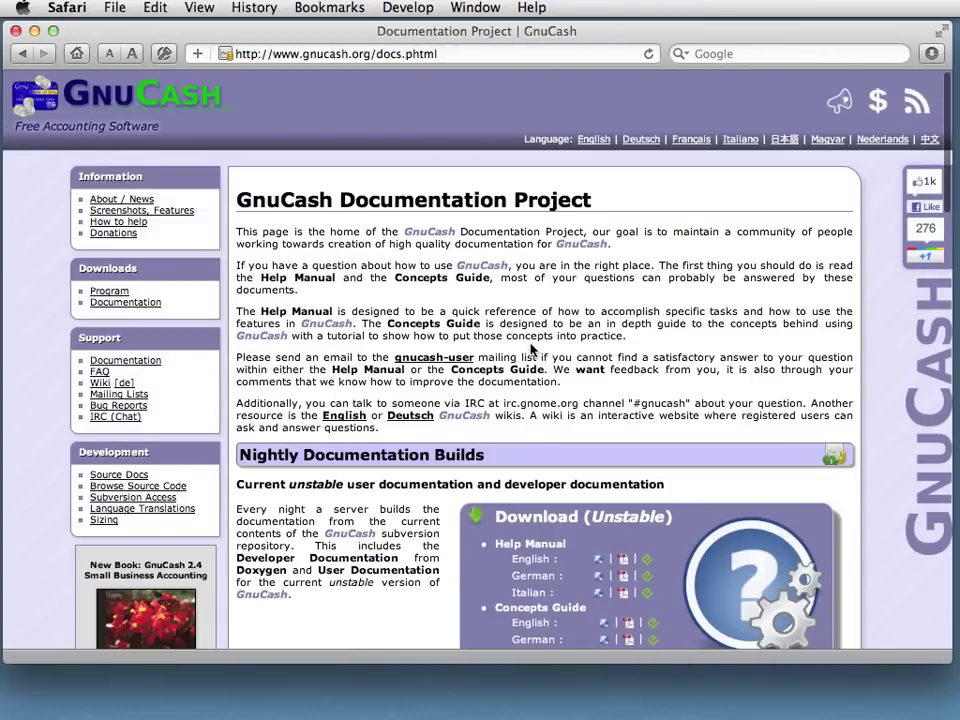
{"action": "scroll", "coordinate": [531, 349], "scroll_direction": "down", "scroll_amount": 3}
{"action": "scroll", "coordinate": [531, 349], "scroll_direction": "down", "scroll_amount": 10}
{"action": "scroll", "coordinate": [294, 353], "scroll_direction": "up", "scroll_amount": 4}
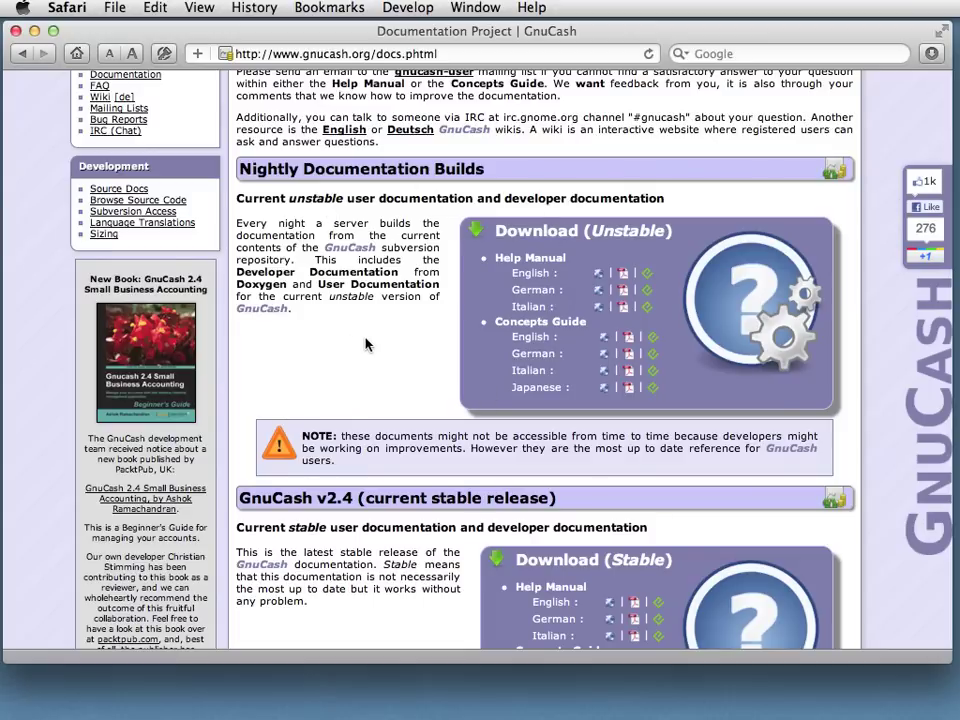
{"action": "scroll", "coordinate": [366, 344], "scroll_direction": "down", "scroll_amount": 6}
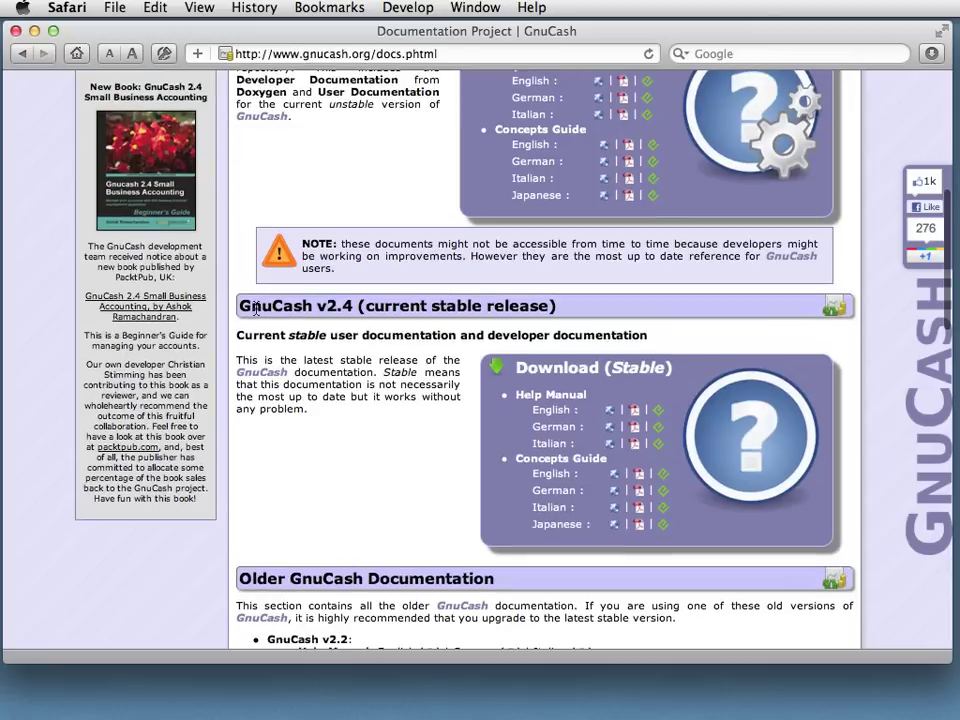
{"action": "left_click", "coordinate": [614, 476]}
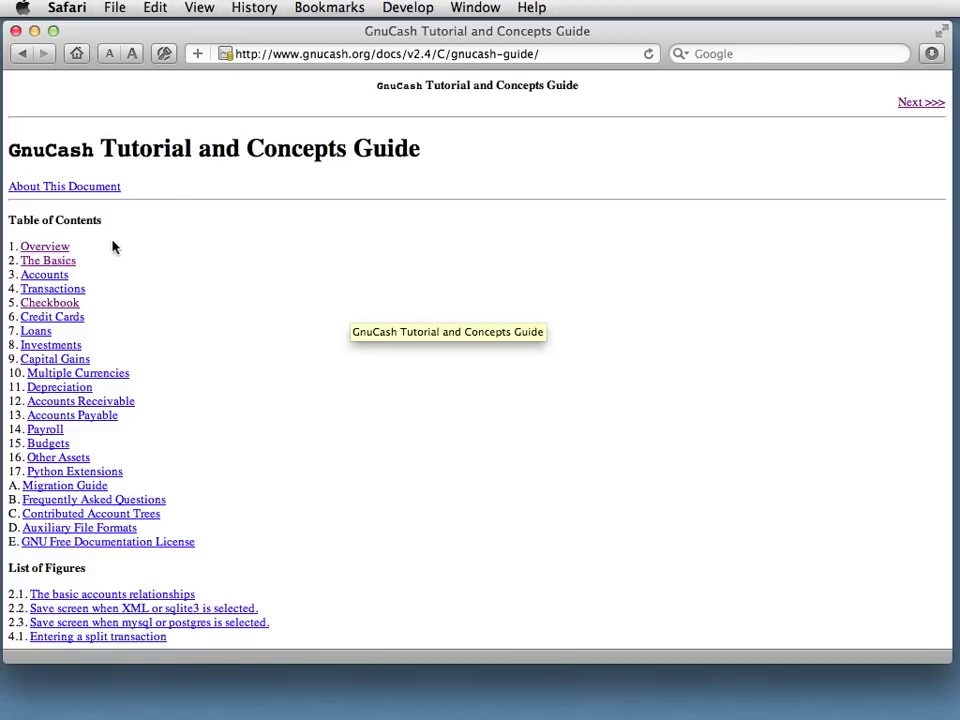
Step: Read section 2.1 Accounting Concepts in the guide's chapter The Basics, and close the browser window
{"action": "left_click", "coordinate": [61, 262]}
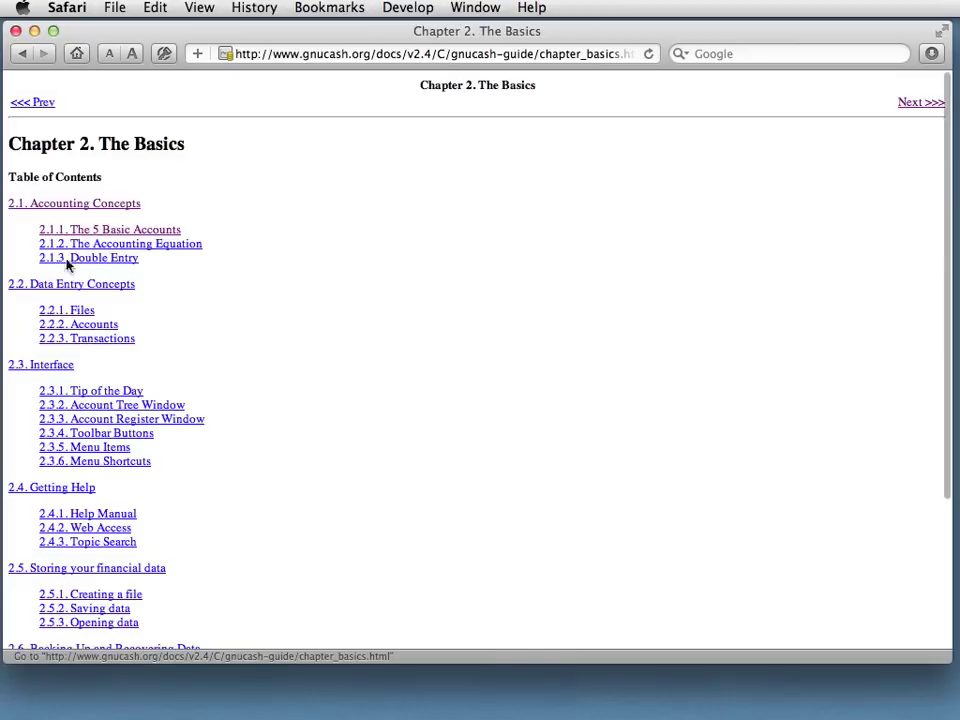
{"action": "left_click", "coordinate": [89, 202]}
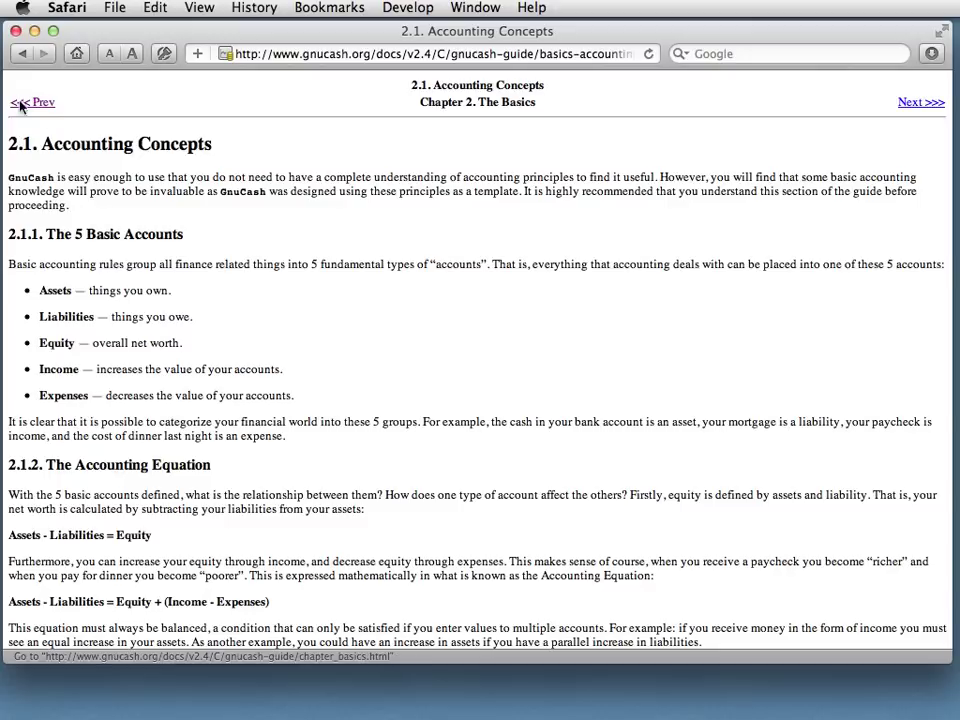
{"action": "left_click", "coordinate": [16, 31]}
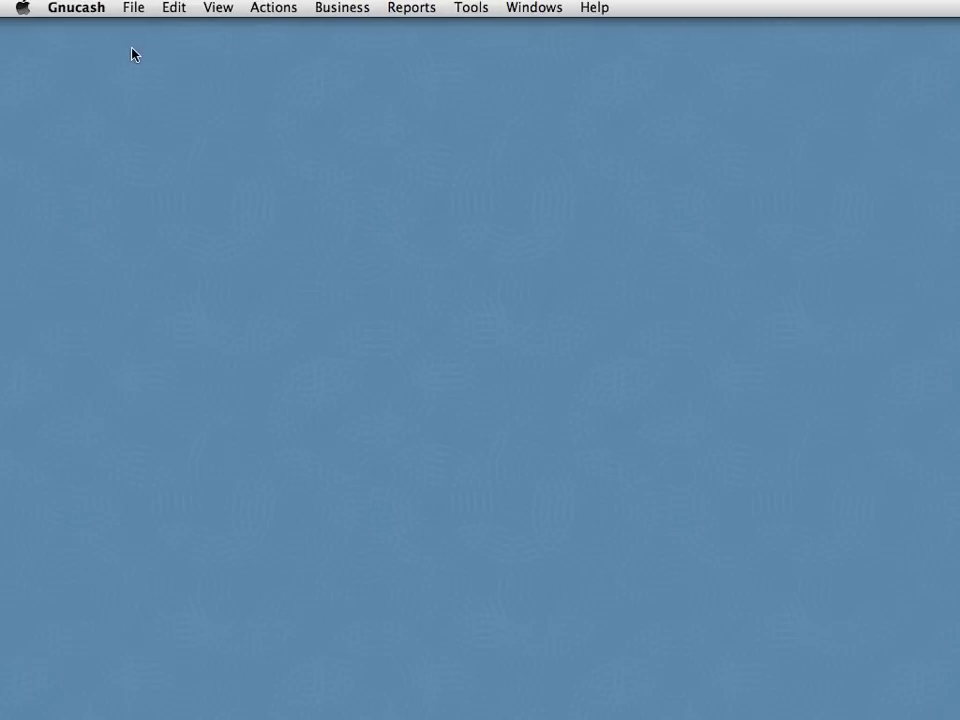
Step: Create a new file in GnuCash and accept GBP (Pound Sterling) as the currency for new accounts
{"action": "left_click", "coordinate": [133, 7]}
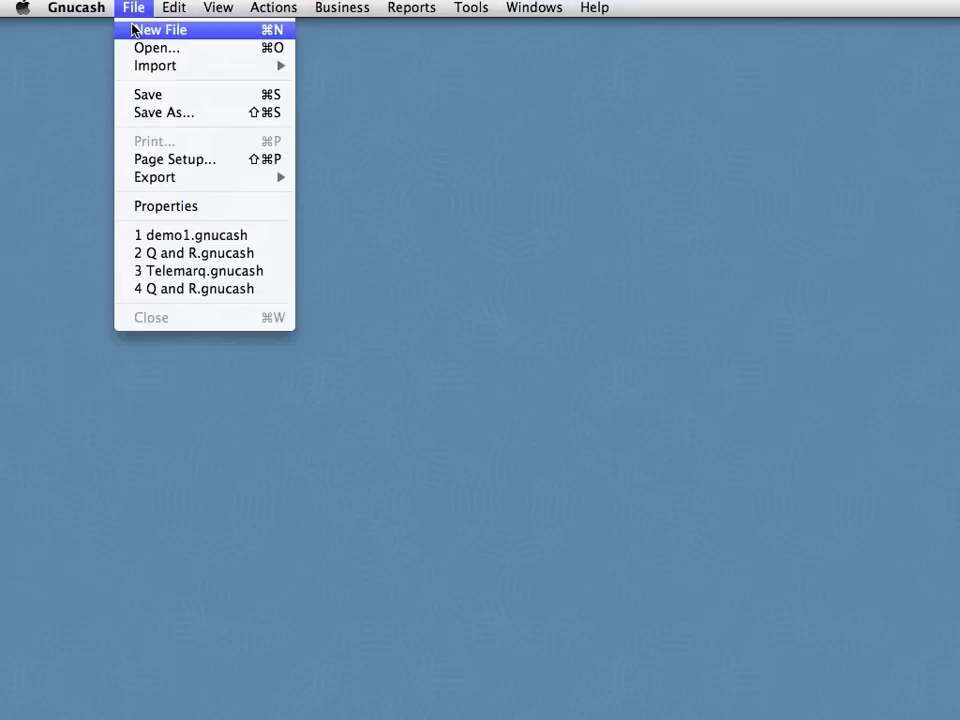
{"action": "left_click", "coordinate": [134, 30]}
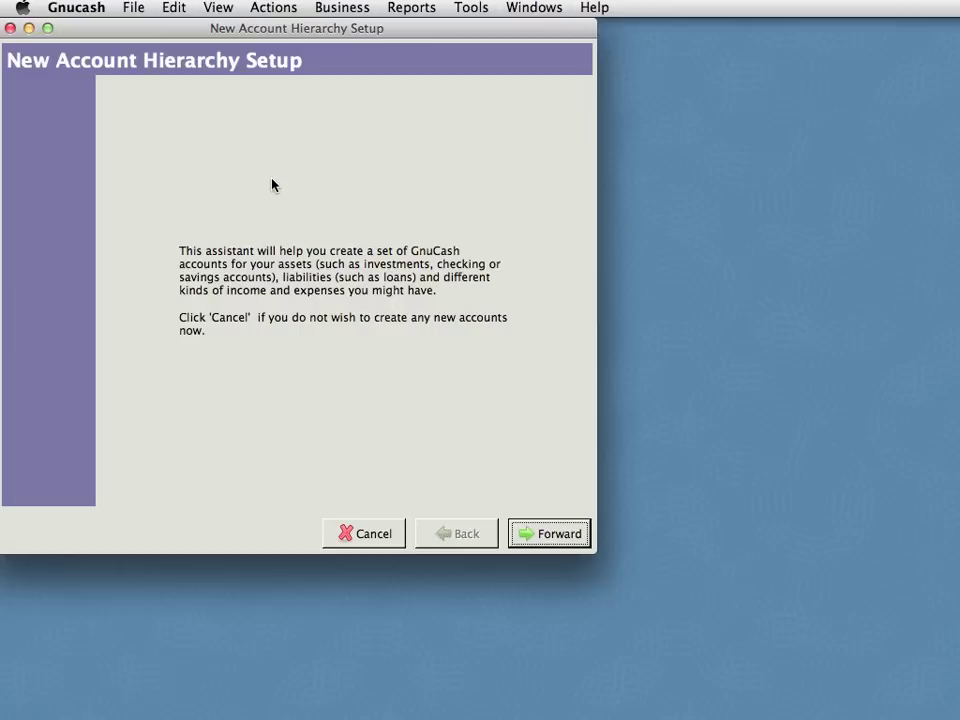
{"action": "left_click", "coordinate": [553, 535]}
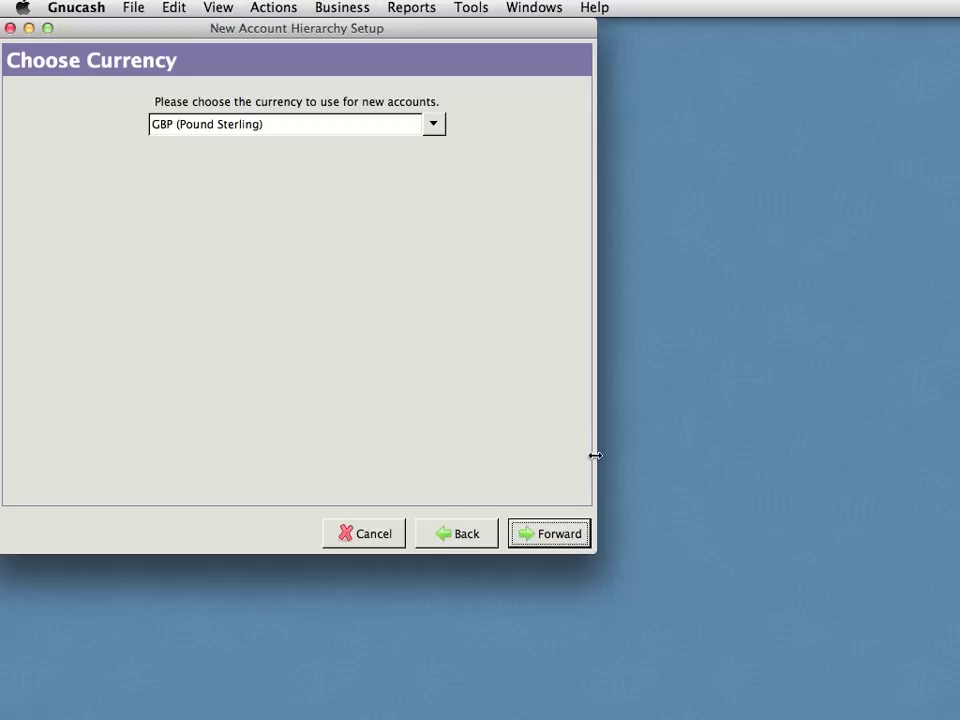
{"action": "left_click", "coordinate": [557, 533]}
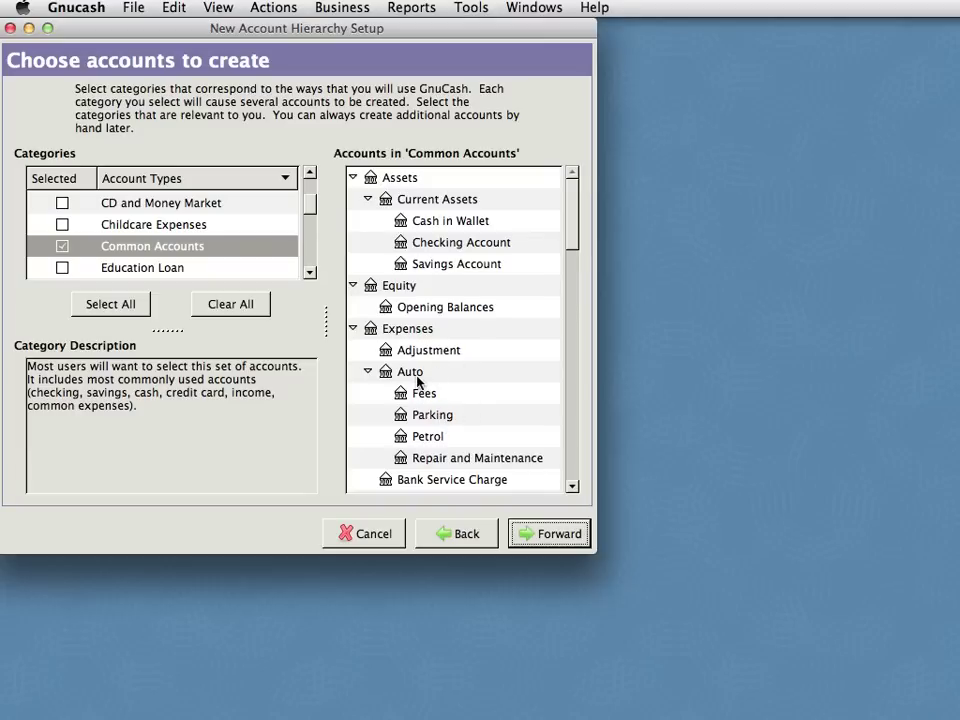
Step: Collapse the Assets, Equity, Expenses, Income and Liabilities groups in the Common Accounts preview
{"action": "mouse_move", "coordinate": [574, 242]}
{"action": "left_mouse_down"}
{"action": "mouse_move", "coordinate": [574, 263]}
{"action": "mouse_move", "coordinate": [572, 231]}
{"action": "left_mouse_up"}
{"action": "left_click", "coordinate": [354, 178]}
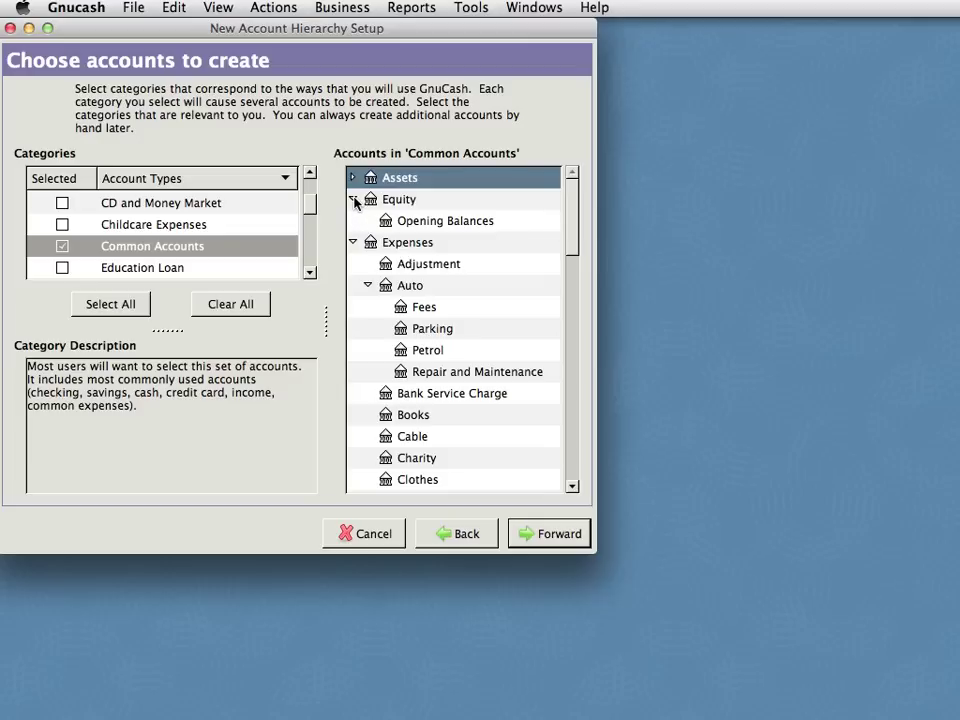
{"action": "left_click", "coordinate": [354, 199]}
{"action": "left_click", "coordinate": [353, 221]}
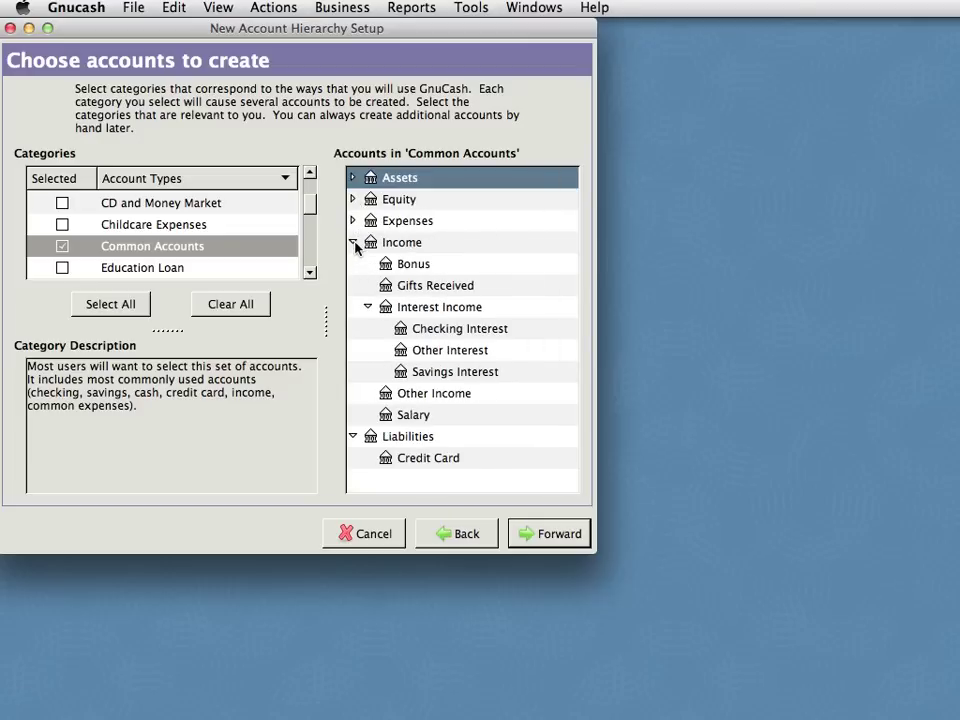
{"action": "left_click", "coordinate": [354, 243]}
{"action": "left_click", "coordinate": [353, 264]}
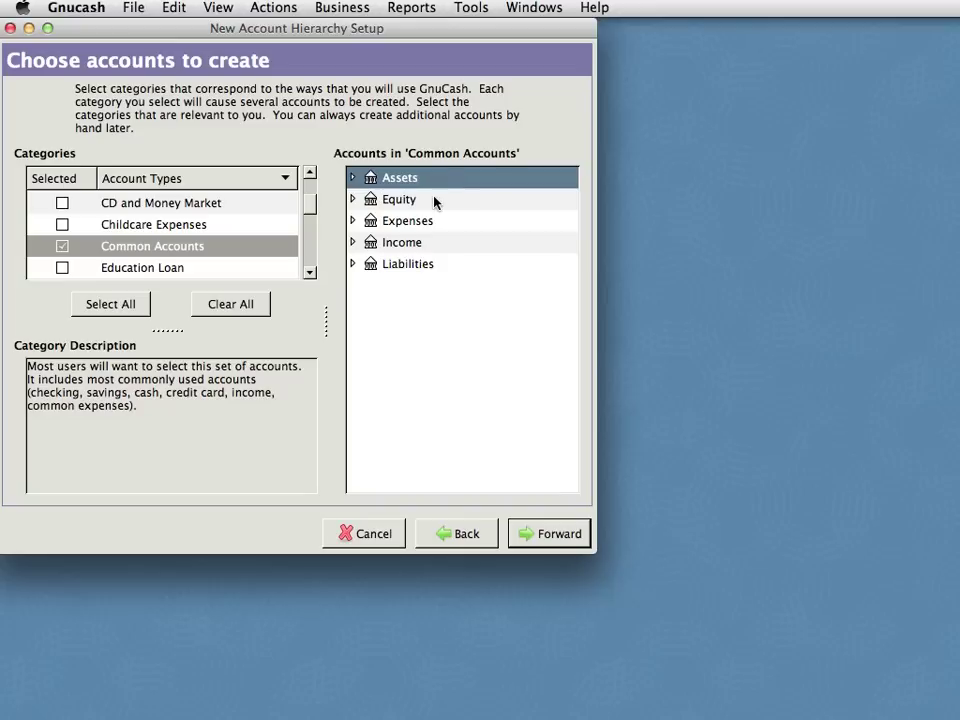
Step: Examine the accounts under Equity and Expenses in the Common Accounts preview, collapsing each group again
{"action": "left_click", "coordinate": [353, 199]}
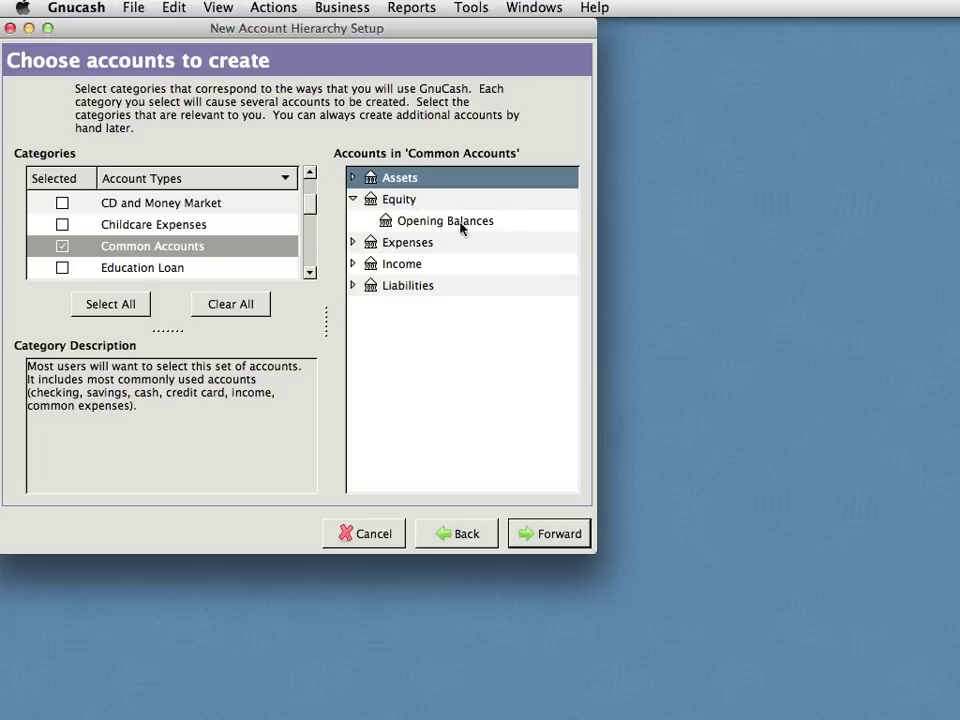
{"action": "left_click", "coordinate": [353, 199]}
{"action": "left_click", "coordinate": [401, 223]}
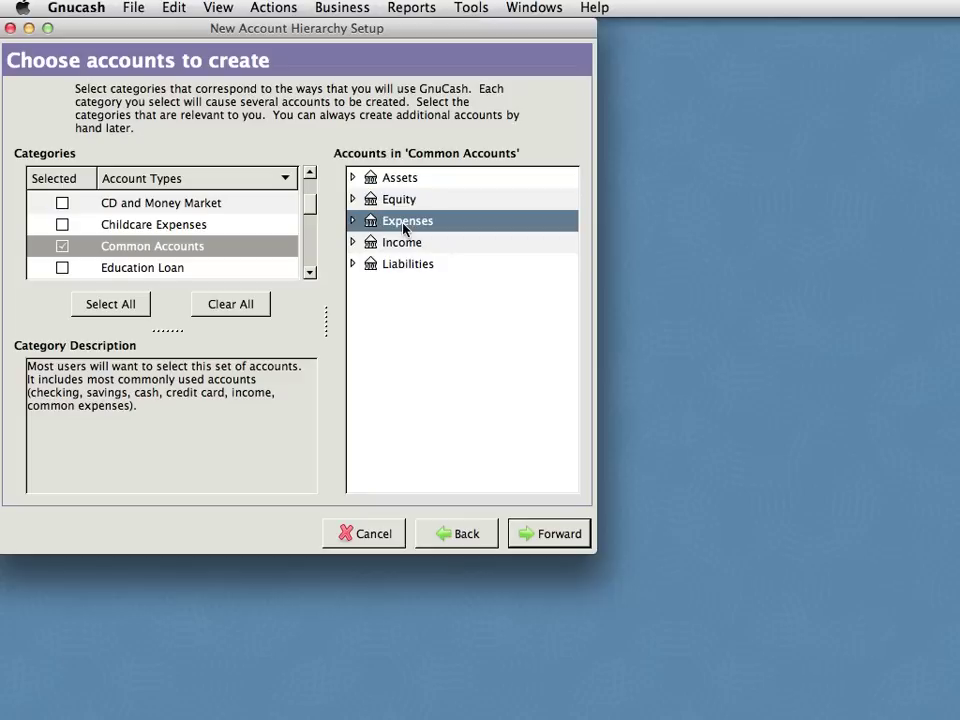
{"action": "left_click", "coordinate": [354, 222]}
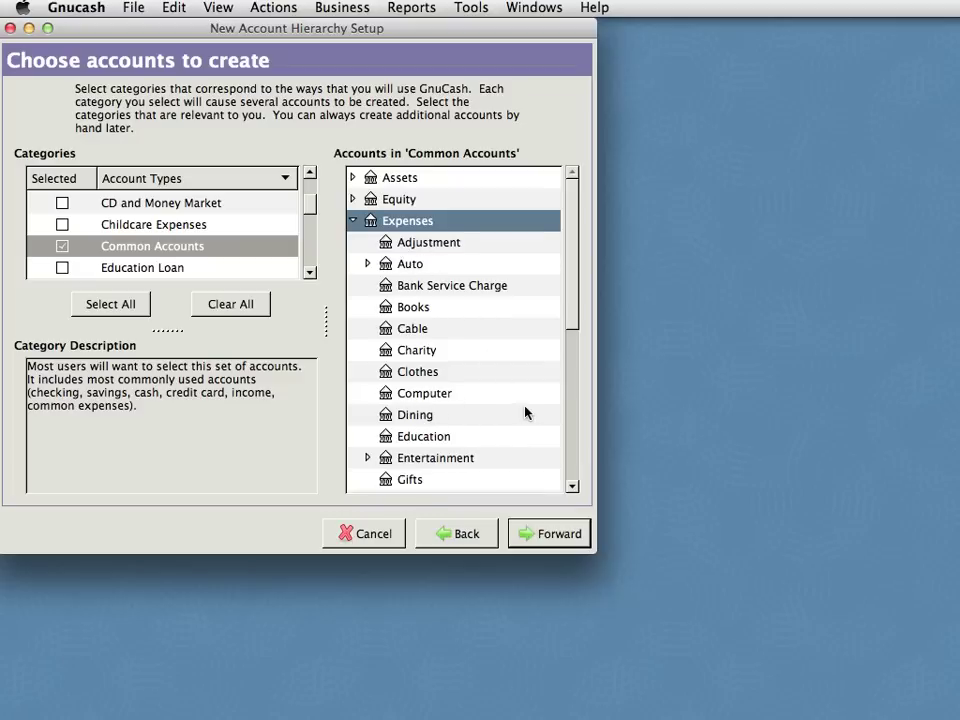
{"action": "scroll", "coordinate": [520, 412], "scroll_direction": "down", "scroll_amount": 5}
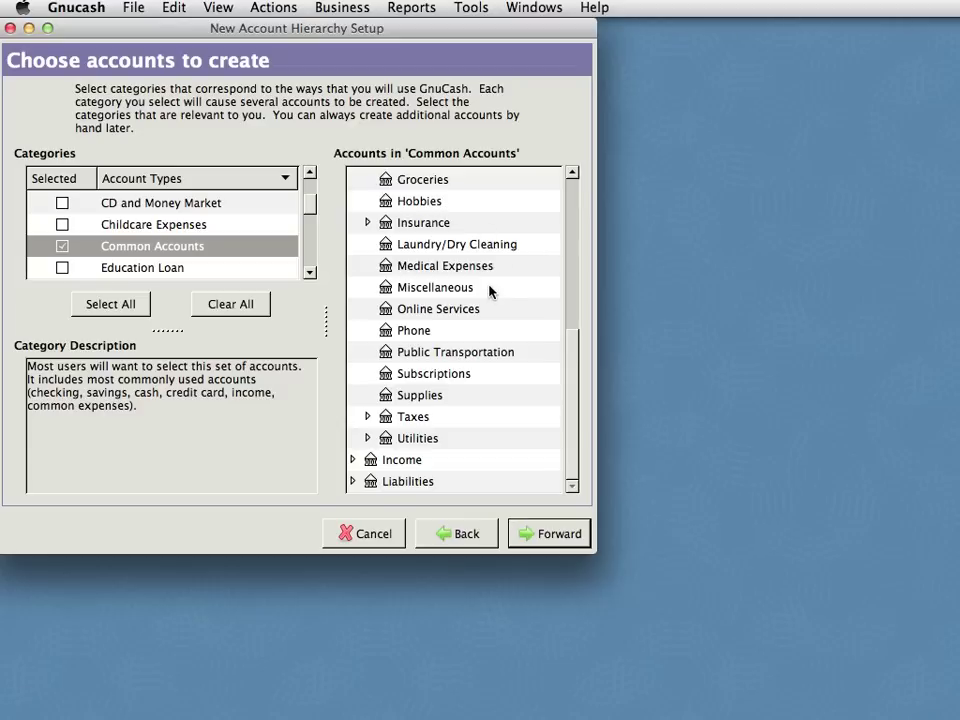
{"action": "scroll", "coordinate": [491, 293], "scroll_direction": "up", "scroll_amount": 5}
{"action": "left_click", "coordinate": [352, 220]}
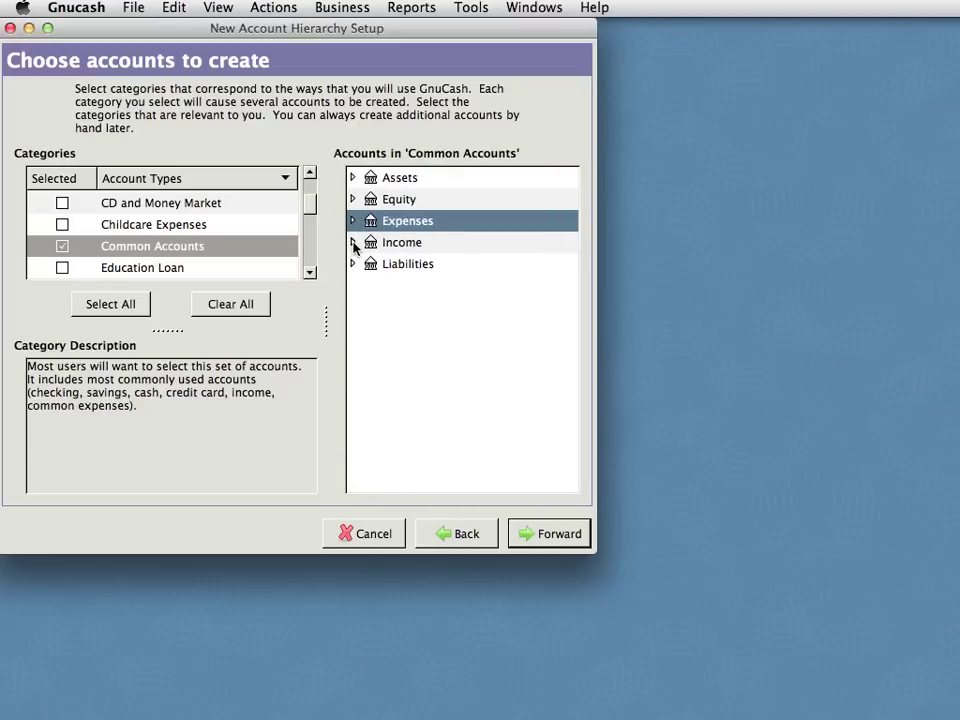
Step: Examine the accounts under Income and Liabilities in the Common Accounts preview, collapsing each group again
{"action": "left_click", "coordinate": [352, 242]}
{"action": "left_click", "coordinate": [422, 352]}
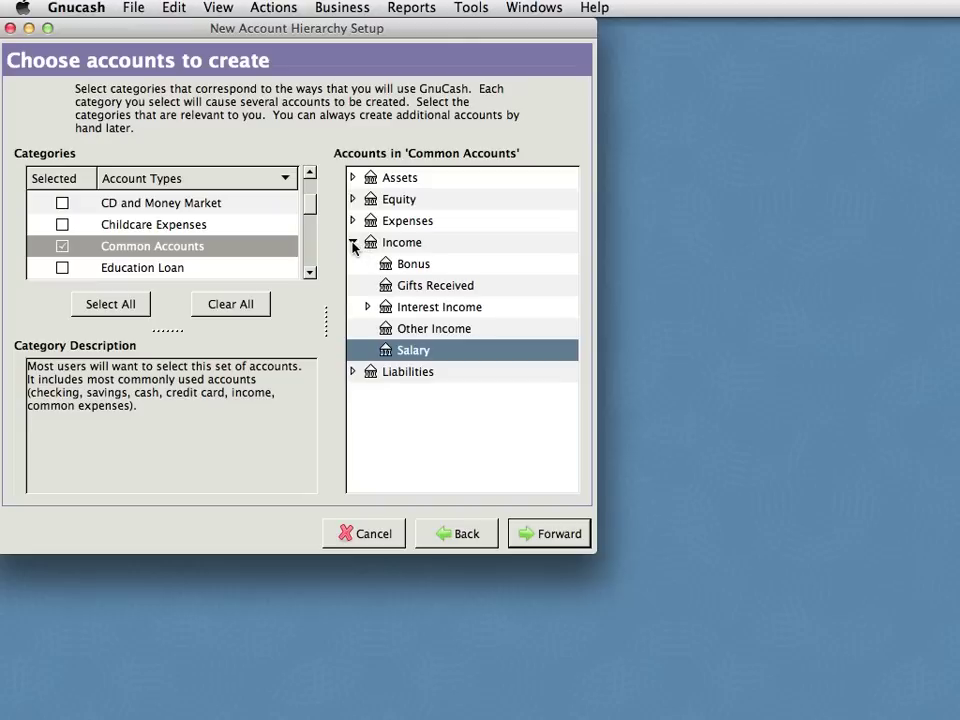
{"action": "left_click", "coordinate": [354, 243]}
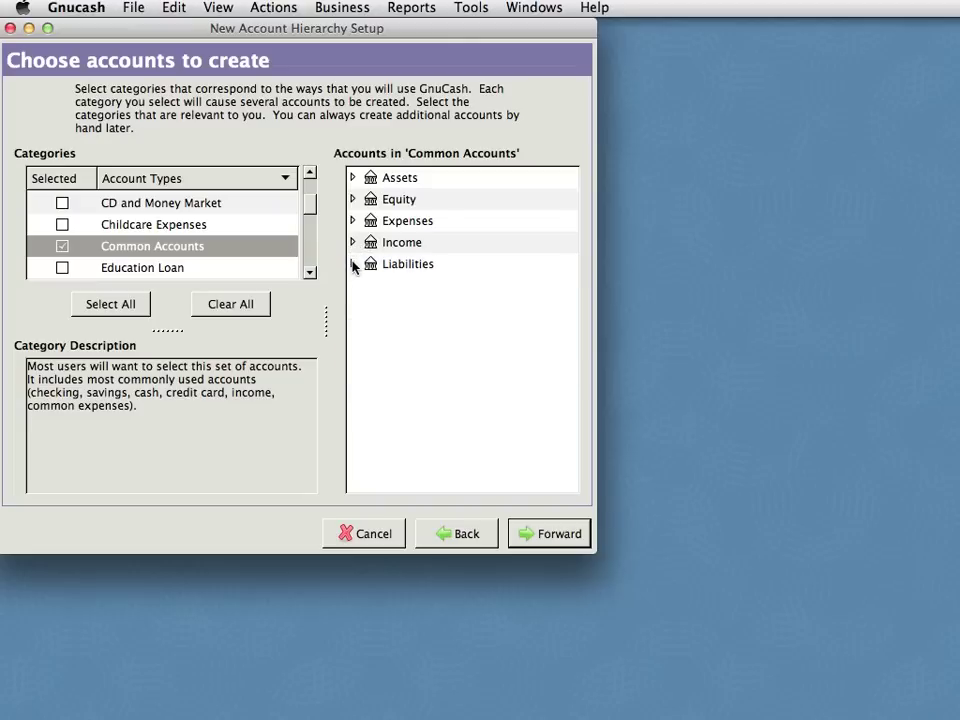
{"action": "left_click", "coordinate": [353, 264]}
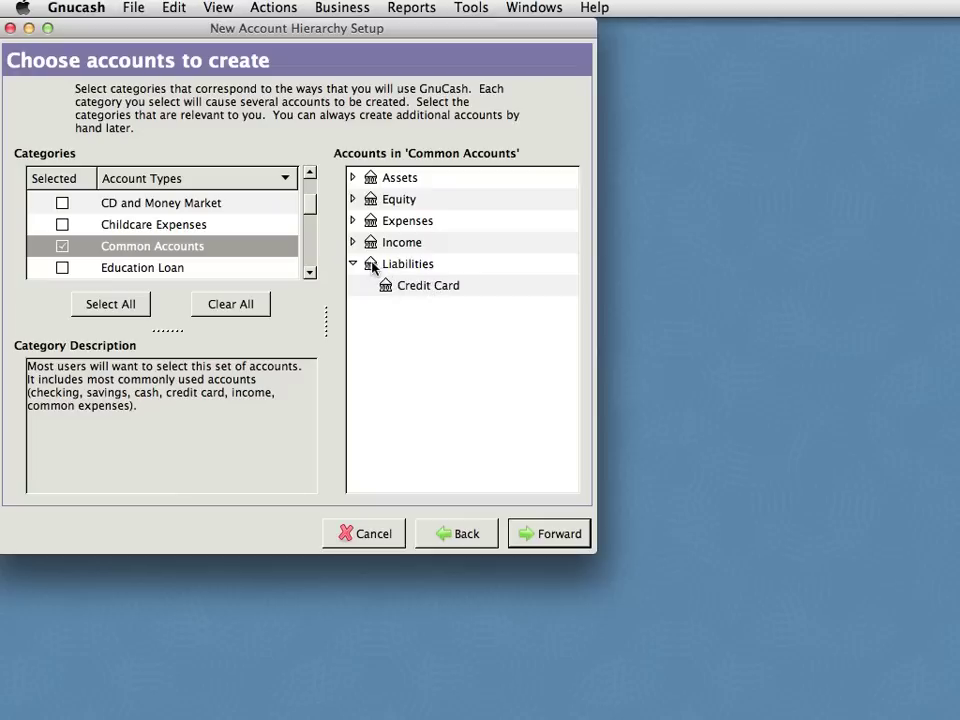
{"action": "left_click", "coordinate": [353, 264]}
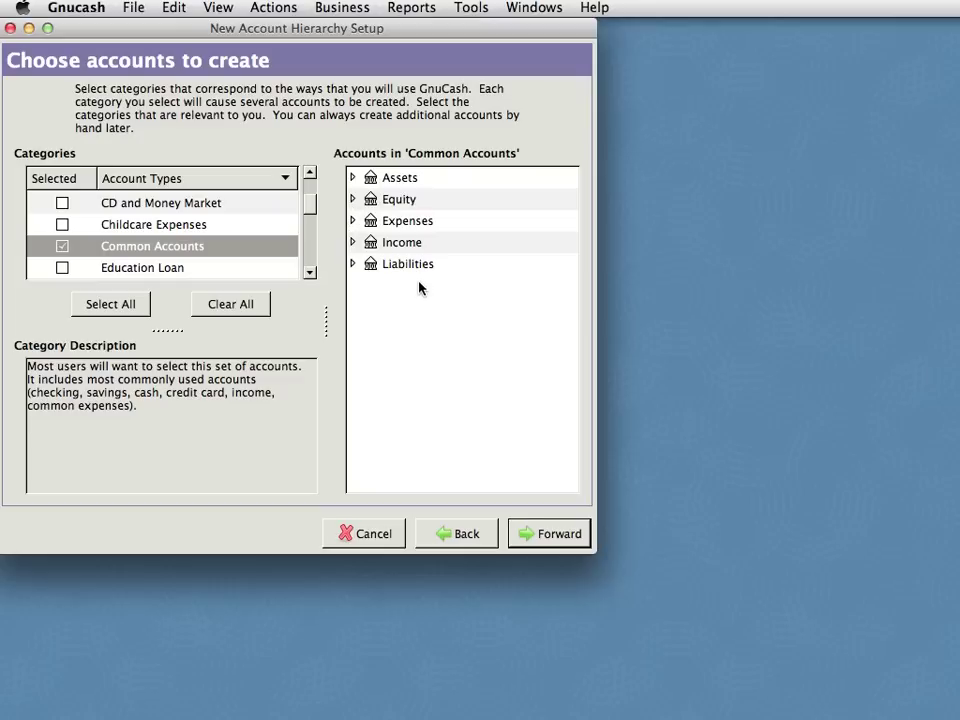
Step: Replace the Common Accounts category selection with A Simple Checkbook
{"action": "mouse_move", "coordinate": [311, 205]}
{"action": "left_mouse_down"}
{"action": "mouse_move", "coordinate": [311, 184]}
{"action": "mouse_move", "coordinate": [311, 216]}
{"action": "mouse_move", "coordinate": [311, 205]}
{"action": "left_mouse_up"}
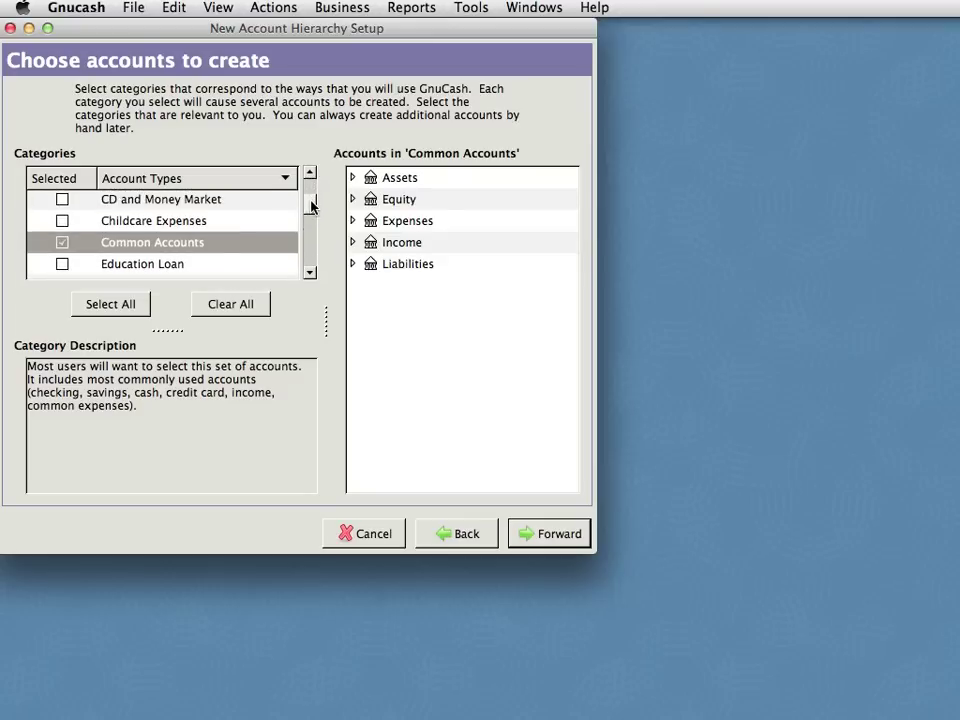
{"action": "left_click", "coordinate": [62, 242]}
{"action": "left_click_drag", "start_coordinate": [311, 204], "coordinate": [311, 184]}
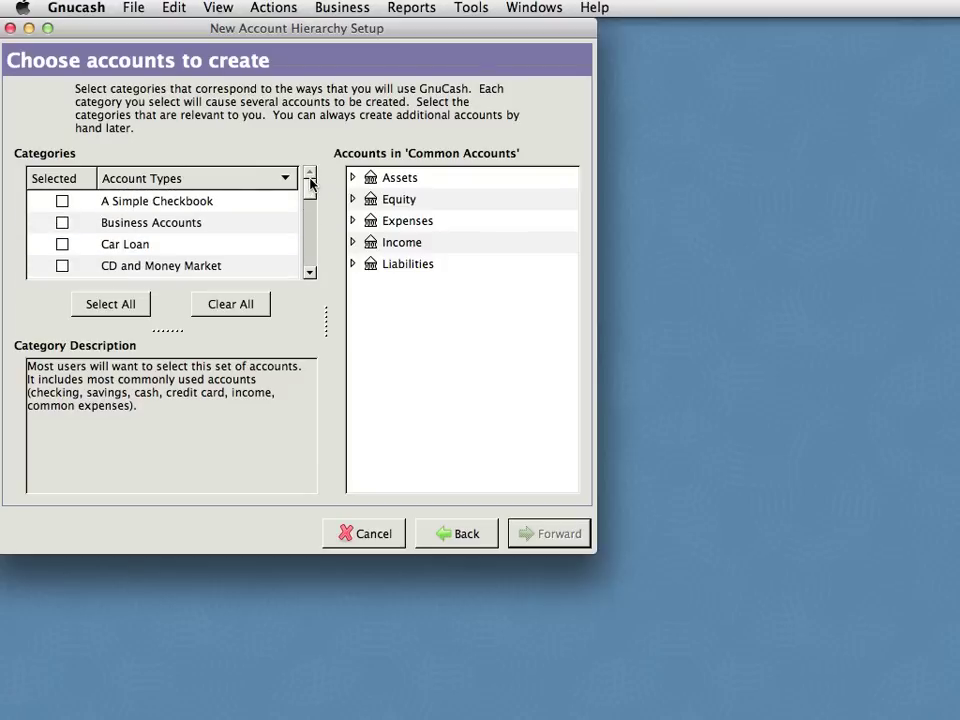
{"action": "left_click", "coordinate": [63, 203]}
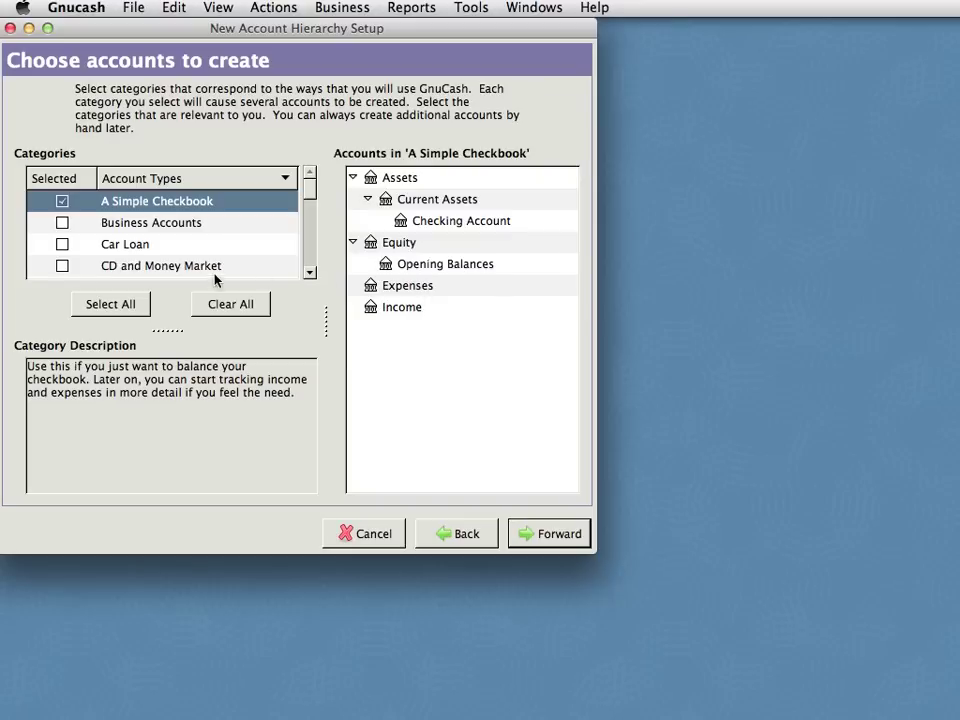
Step: Preview the accounts offered by the Business Accounts category, and return to only A Simple Checkbook being selected
{"action": "left_click", "coordinate": [61, 226]}
{"action": "scroll", "coordinate": [430, 315], "scroll_direction": "down", "scroll_amount": 15}
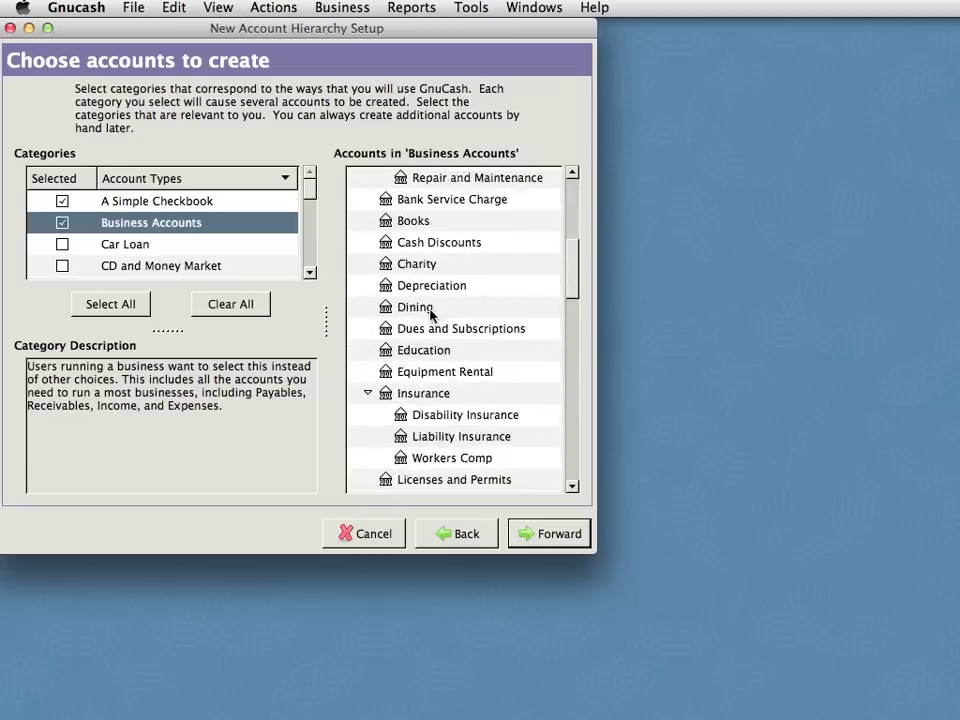
{"action": "scroll", "coordinate": [431, 313], "scroll_direction": "up", "scroll_amount": 3}
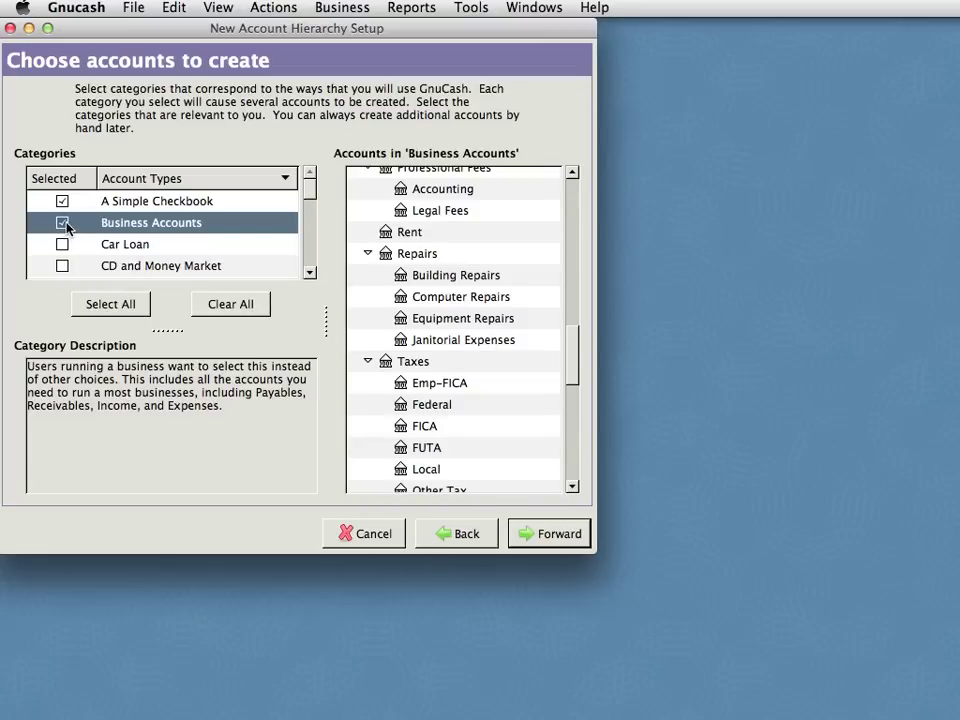
{"action": "left_click", "coordinate": [170, 204]}
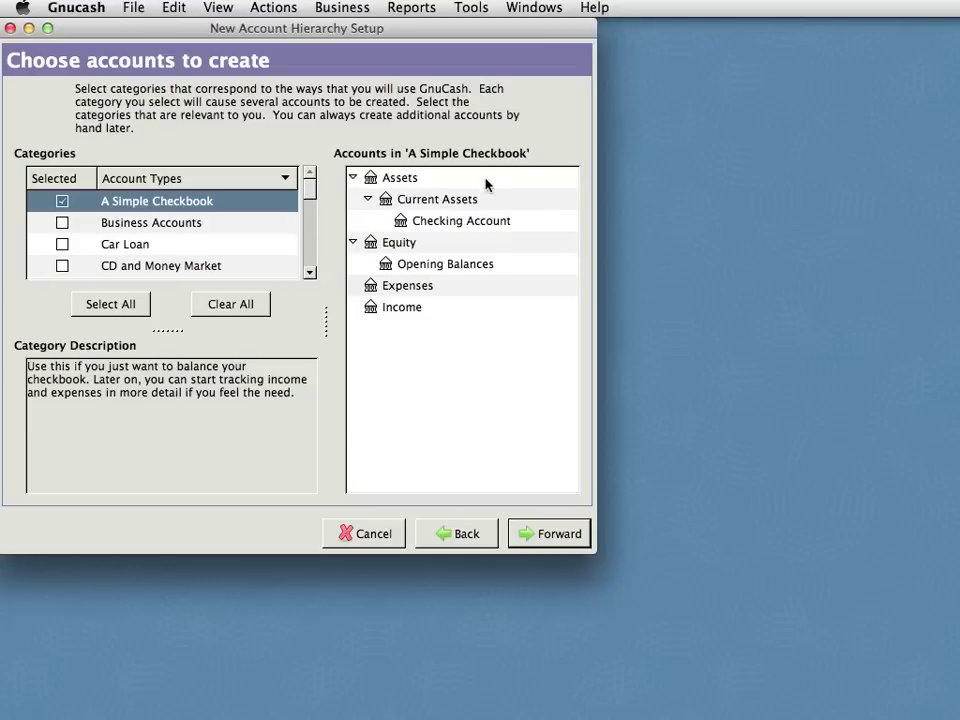
Step: Continue to the account setup, give the Checking Account an opening balance of 100, and proceed to the assistant's final page
{"action": "left_click", "coordinate": [557, 537]}
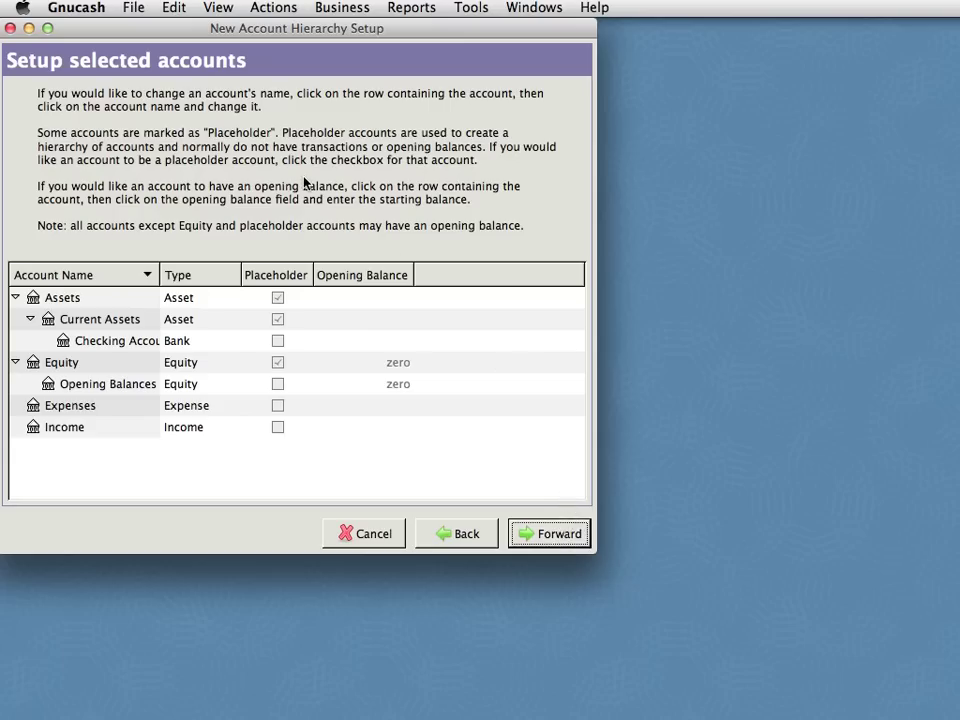
{"action": "left_click_drag", "start_coordinate": [300, 30], "coordinate": [304, 34]}
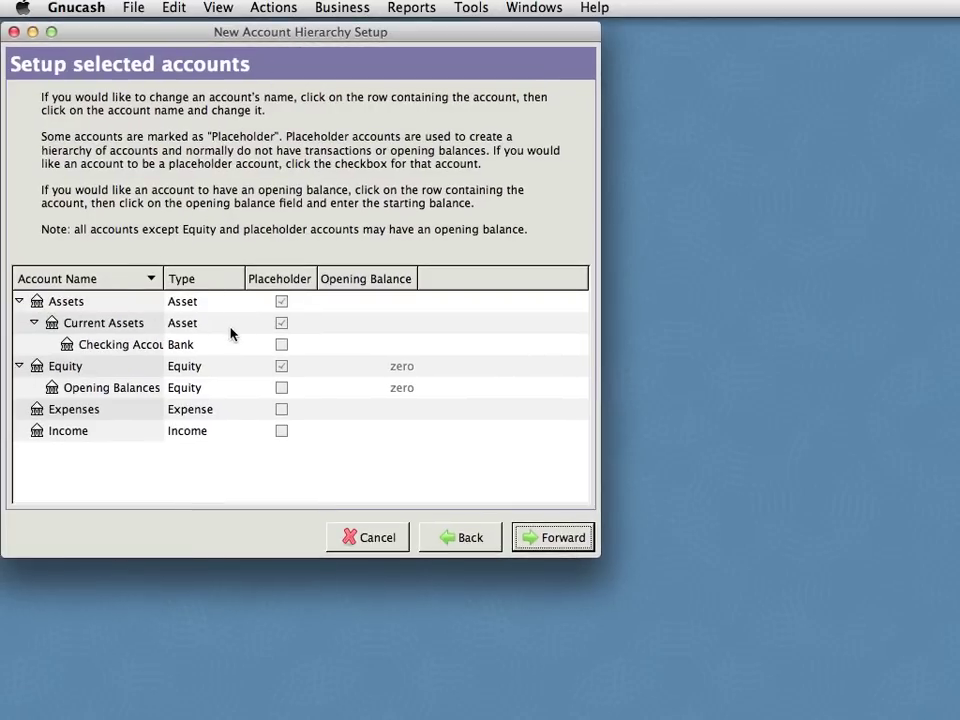
{"action": "left_click", "coordinate": [373, 348]}
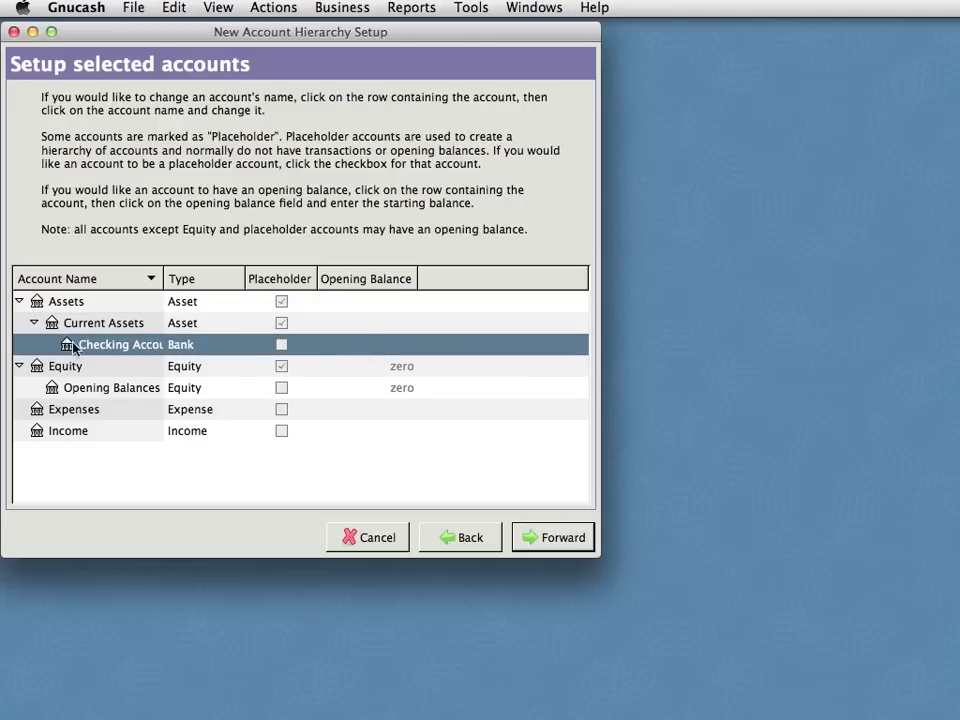
{"action": "left_click", "coordinate": [379, 344]}
{"action": "type", "text": "100"}
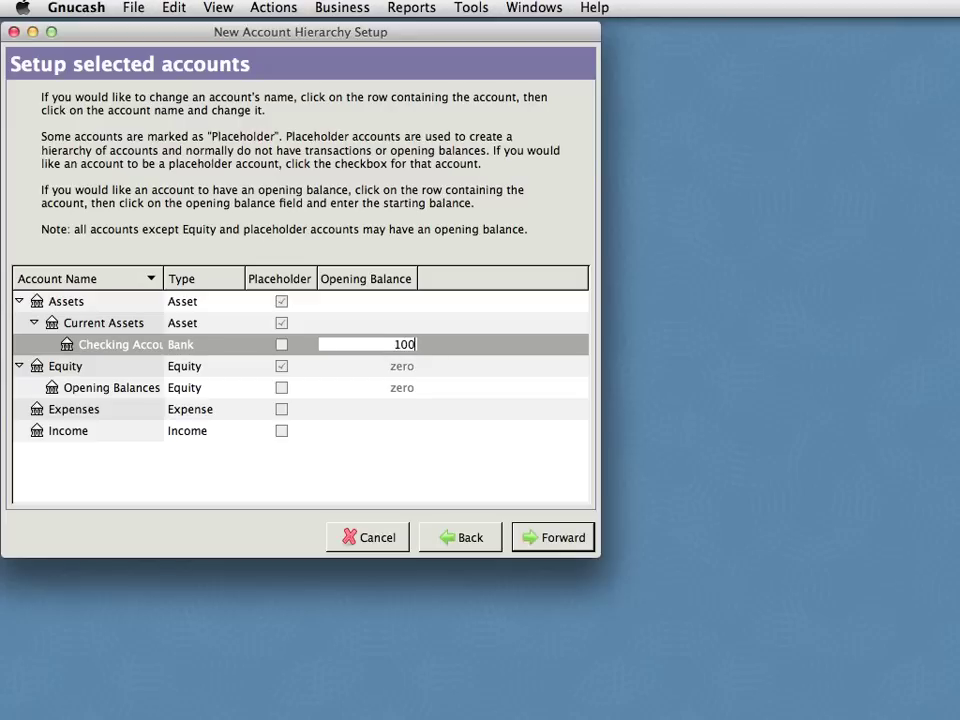
{"action": "key", "text": "Return"}
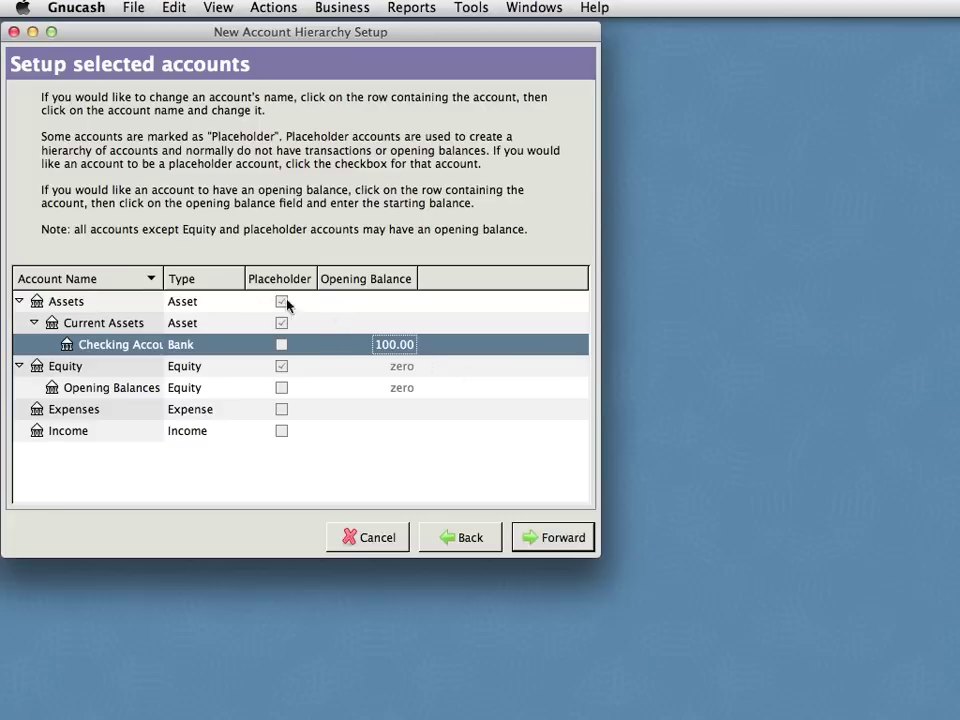
{"action": "left_click", "coordinate": [553, 538]}
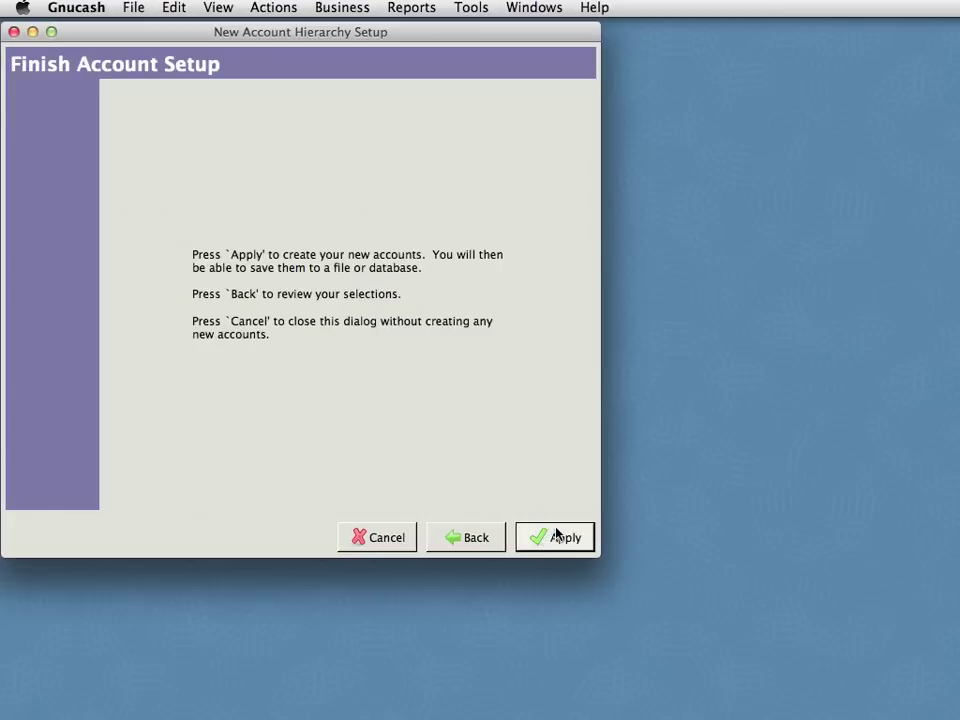
Step: Apply the new account hierarchy and save the book in XML format to the Desktop as demo1
{"action": "left_click", "coordinate": [557, 536]}
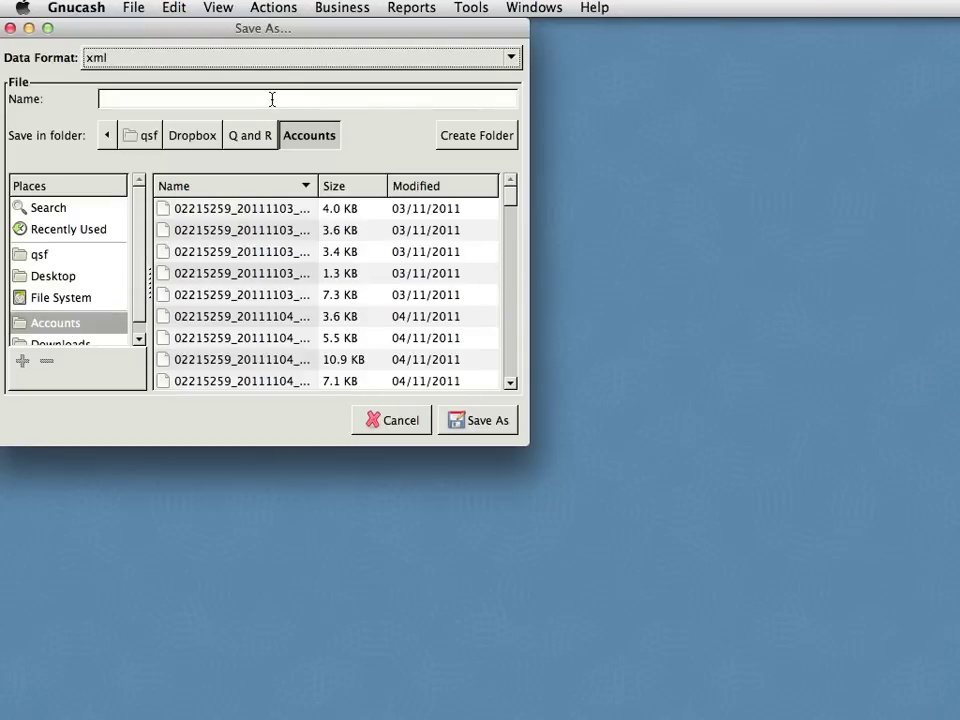
{"action": "left_click", "coordinate": [145, 135]}
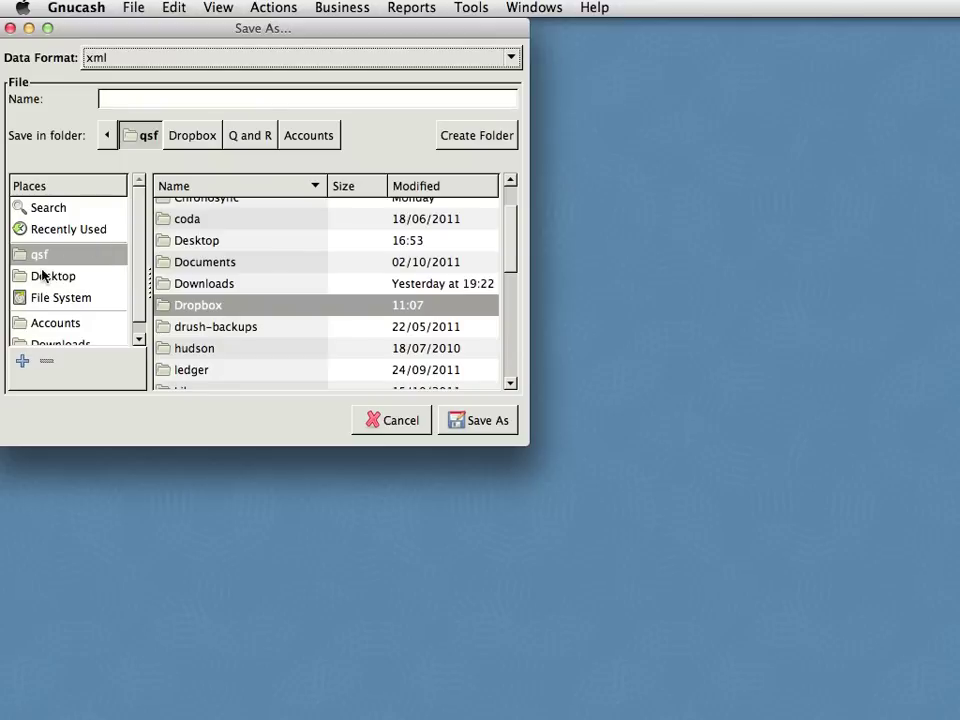
{"action": "left_click", "coordinate": [45, 276]}
{"action": "left_click", "coordinate": [193, 100]}
{"action": "type", "text": "demo1"}
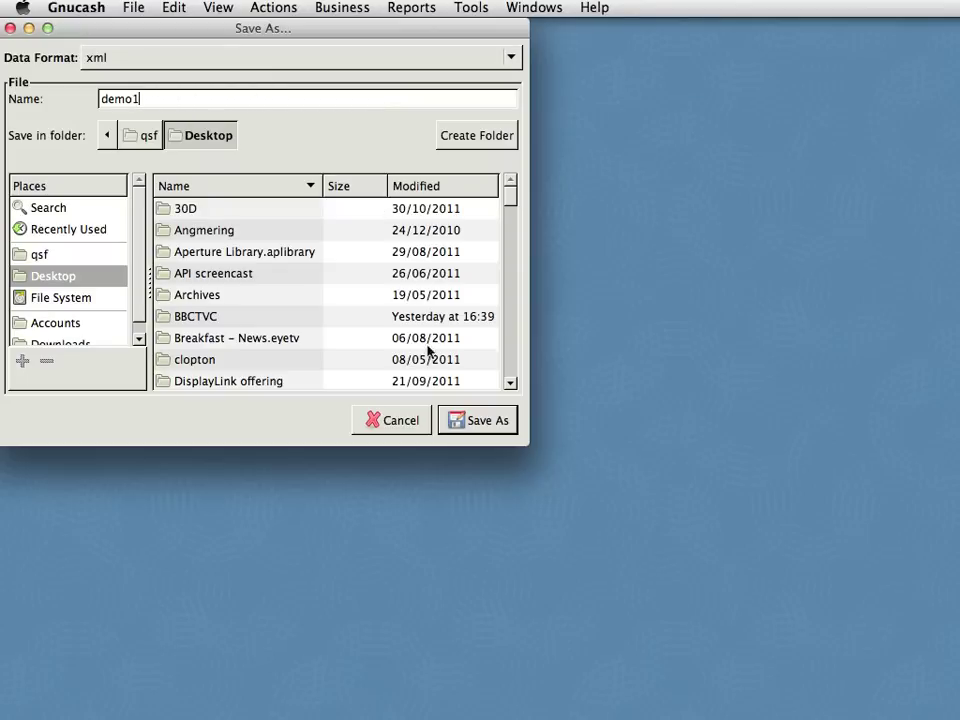
{"action": "left_click", "coordinate": [484, 420]}
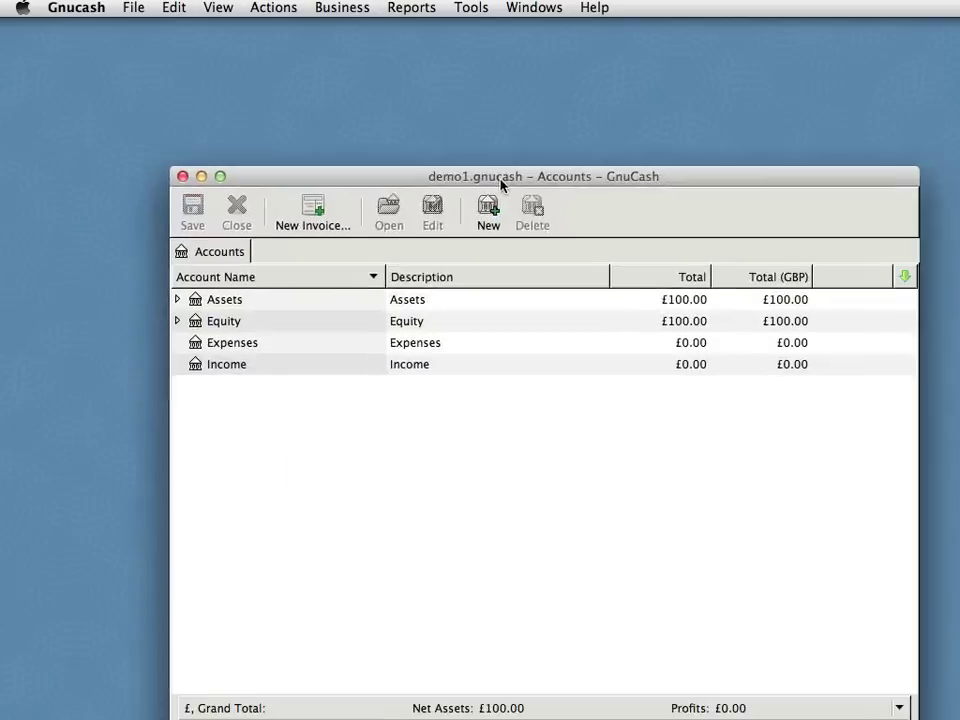
Step: Reposition the accounts window near the upper-left of the screen and enlarge it to fill most of the display
{"action": "left_click_drag", "start_coordinate": [503, 186], "coordinate": [360, 49]}
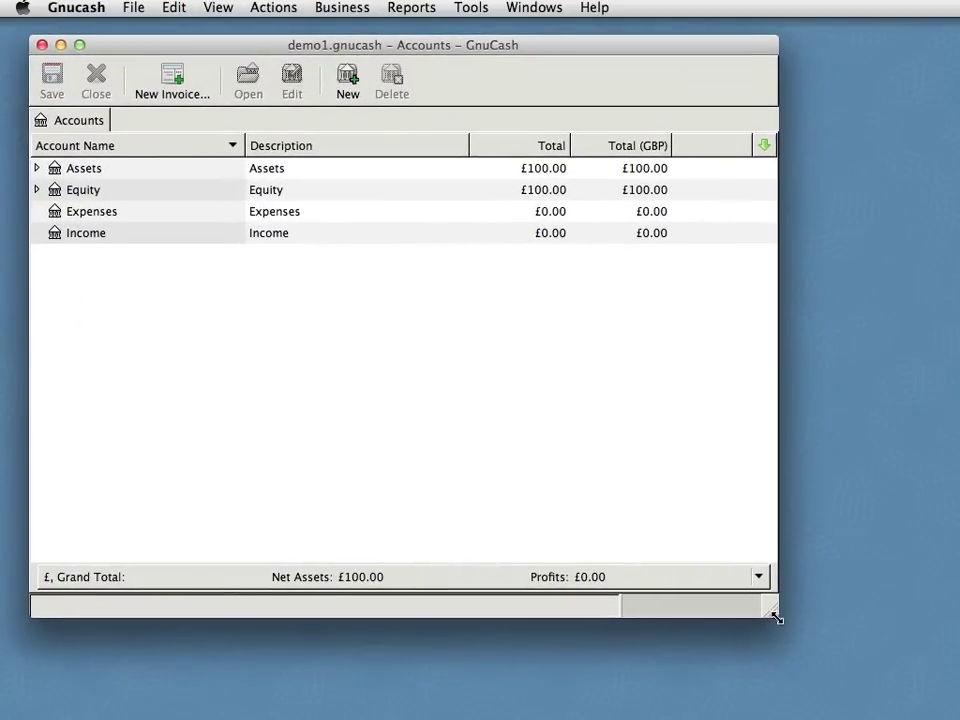
{"action": "left_click_drag", "start_coordinate": [776, 613], "coordinate": [881, 673]}
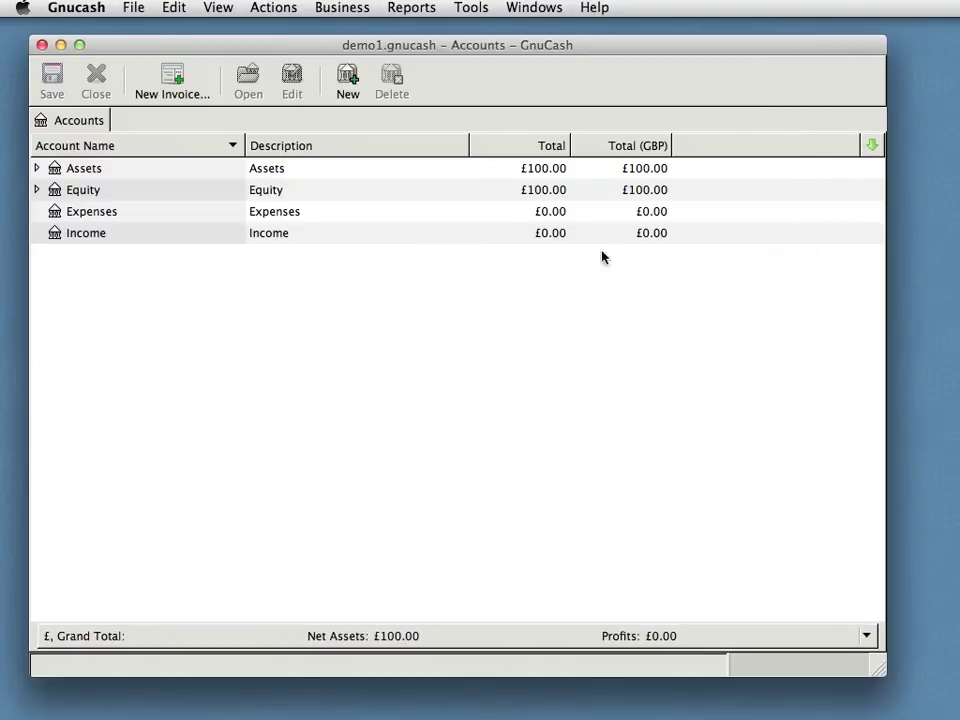
{"action": "left_click_drag", "start_coordinate": [563, 48], "coordinate": [558, 43]}
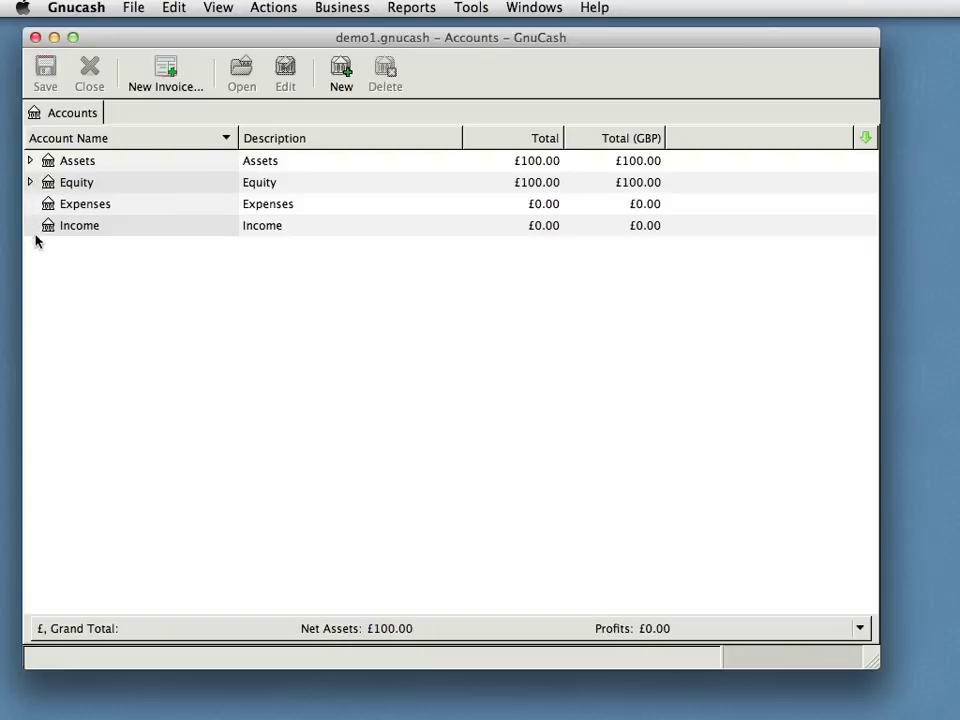
Step: Expand Assets down to Checking Account, and check the Opening Balances account under Equity before collapsing Equity again
{"action": "left_click", "coordinate": [31, 161]}
{"action": "left_click", "coordinate": [44, 183]}
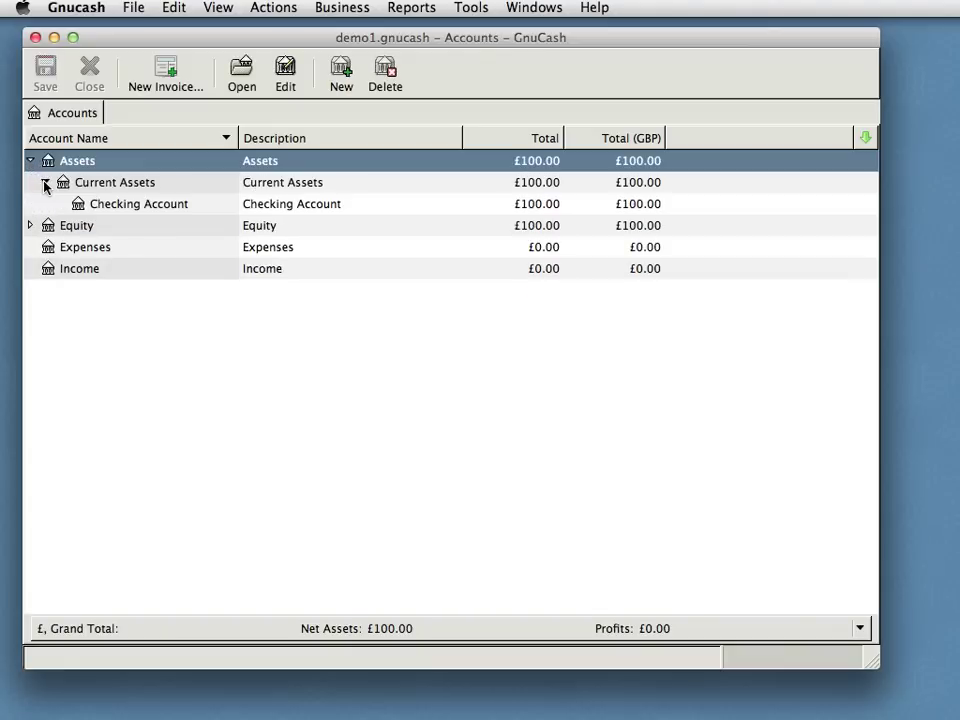
{"action": "left_click", "coordinate": [112, 207]}
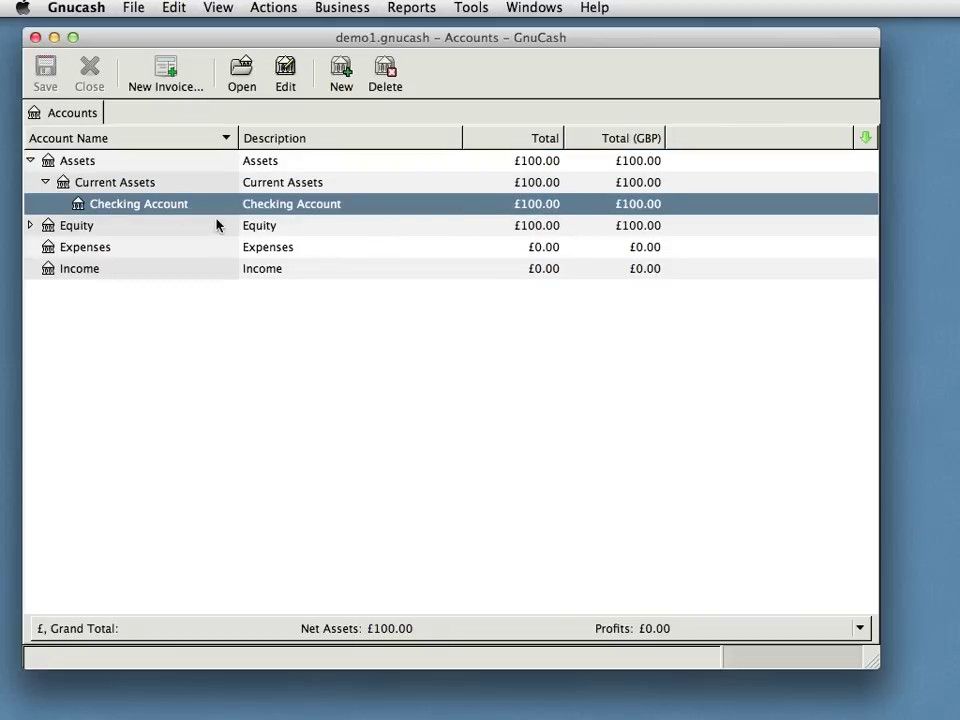
{"action": "left_click", "coordinate": [30, 226]}
{"action": "left_click", "coordinate": [135, 250]}
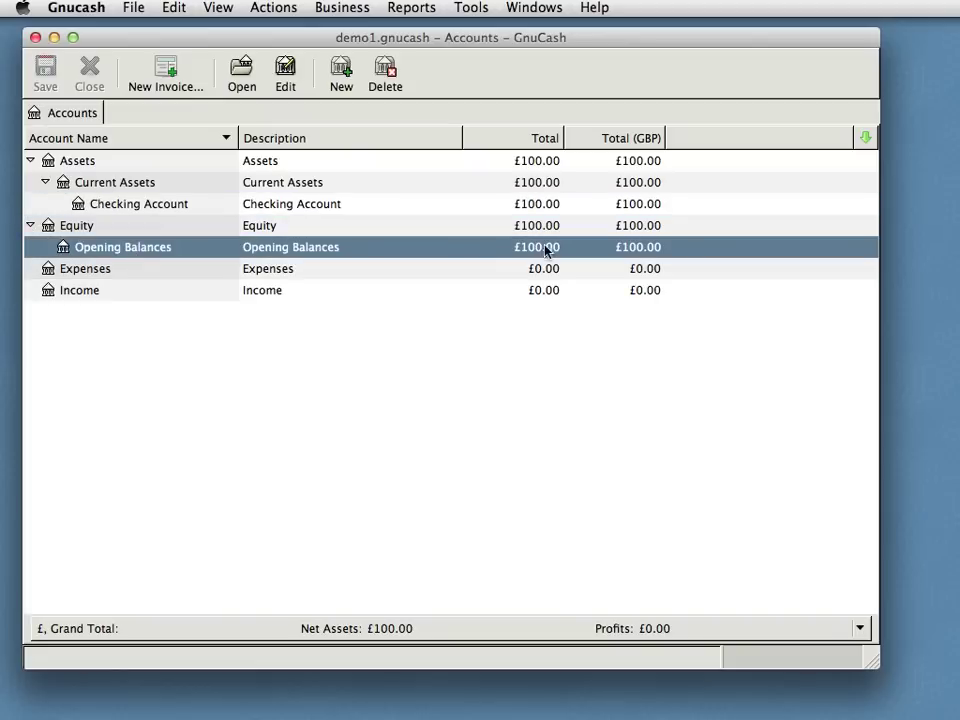
{"action": "left_click", "coordinate": [30, 226]}
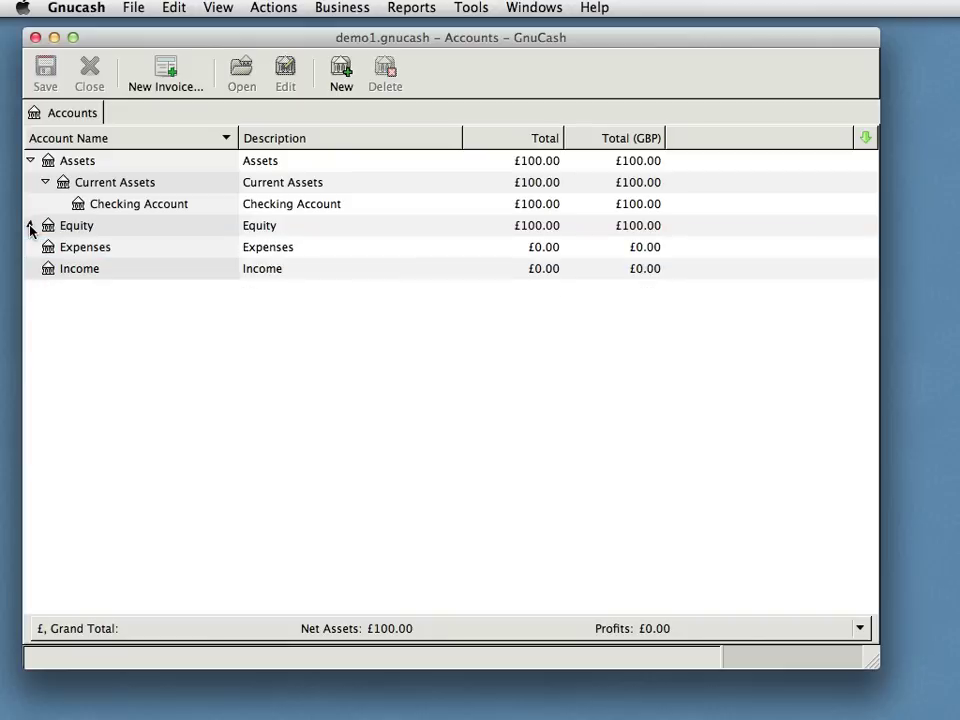
Step: In the Checking Account register, record a transaction described as Cookies with a withdrawal of 30 transferred to Expenses
{"action": "double_click", "coordinate": [131, 206]}
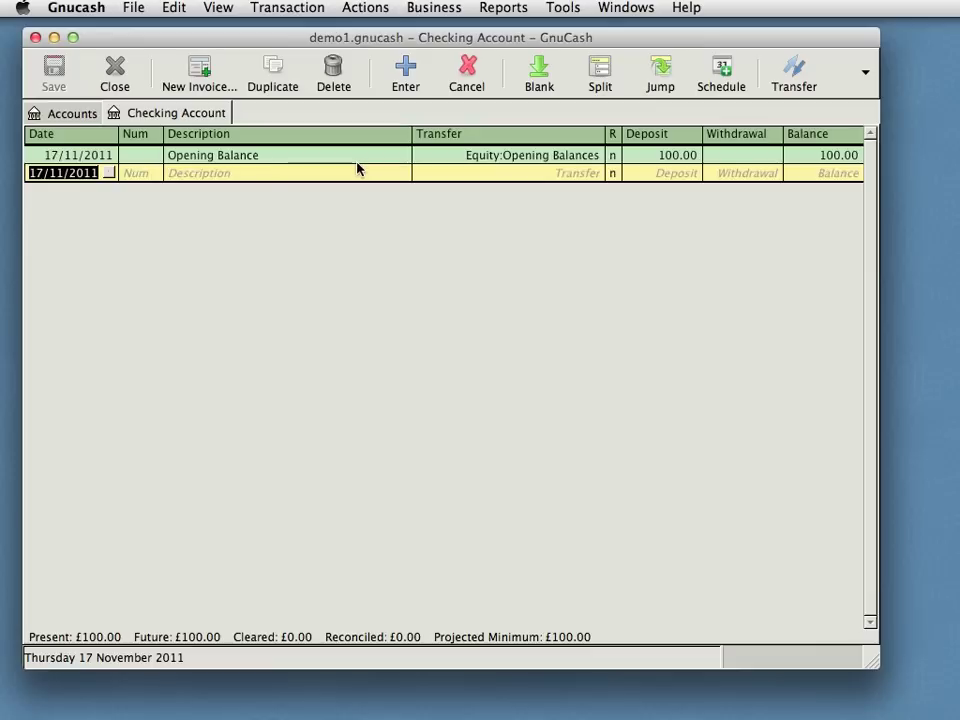
{"action": "left_click", "coordinate": [209, 177]}
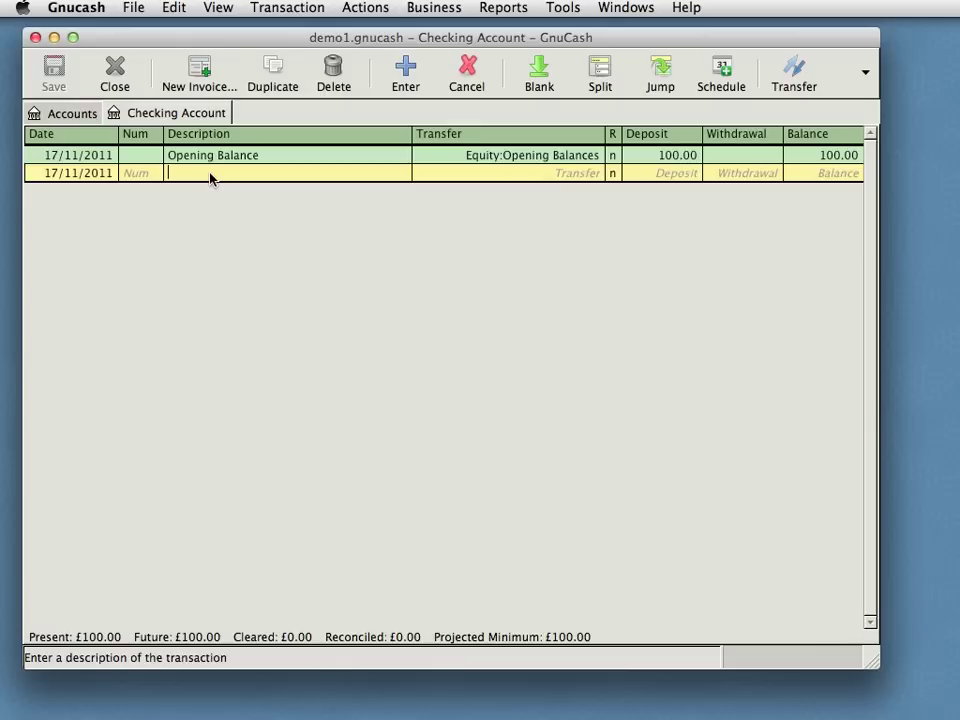
{"action": "type", "text": "Cookies"}
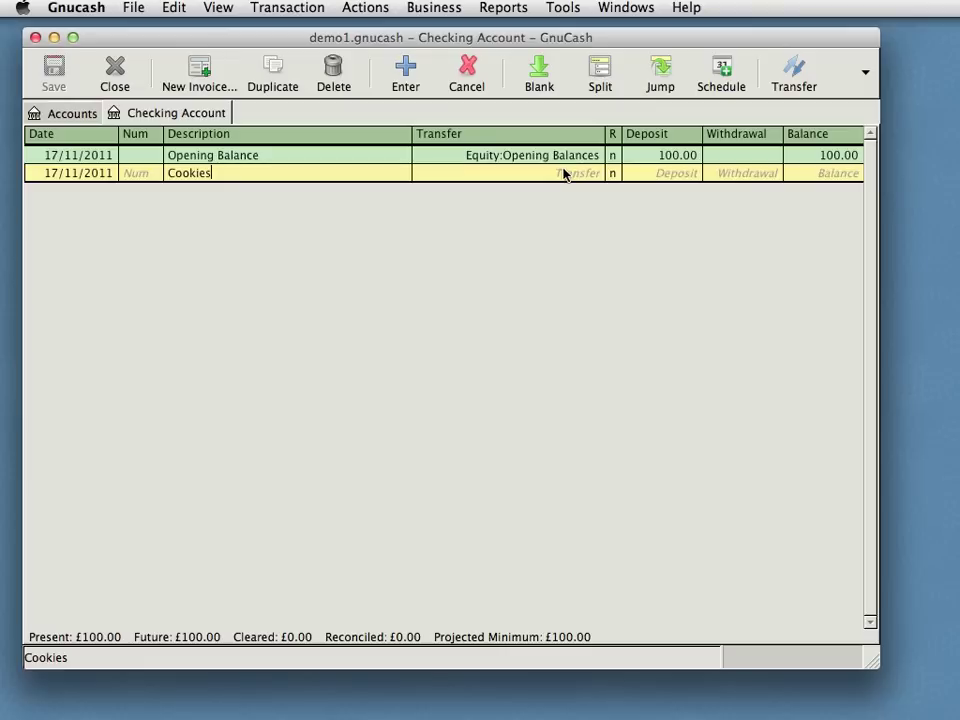
{"action": "left_click", "coordinate": [676, 178]}
{"action": "left_click", "coordinate": [743, 177]}
{"action": "type", "text": "30"}
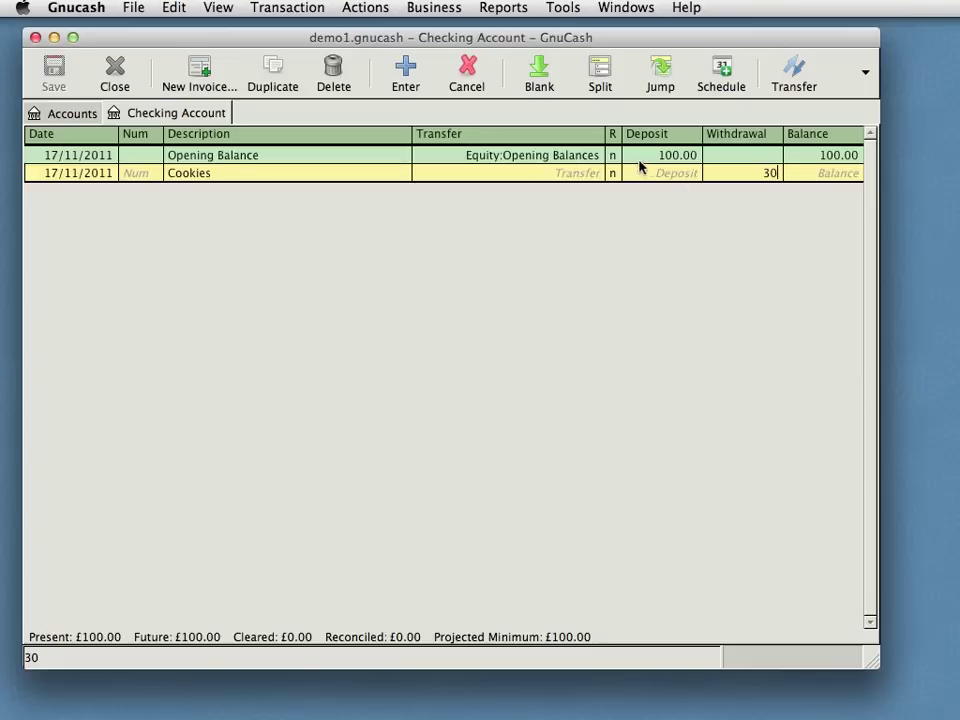
{"action": "left_click", "coordinate": [585, 171]}
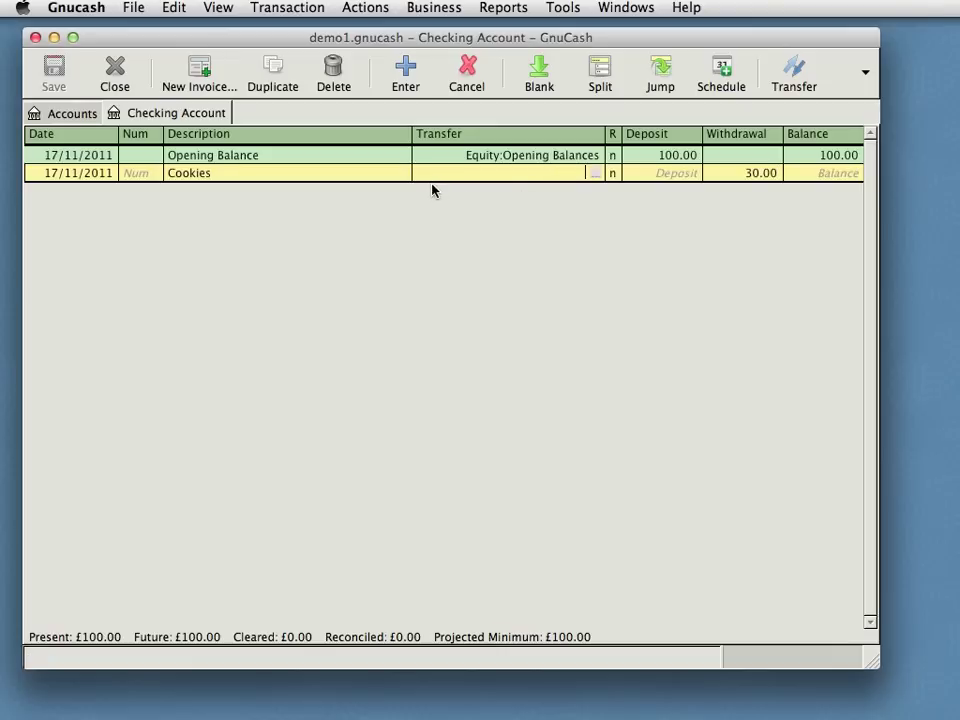
{"action": "left_click", "coordinate": [596, 174]}
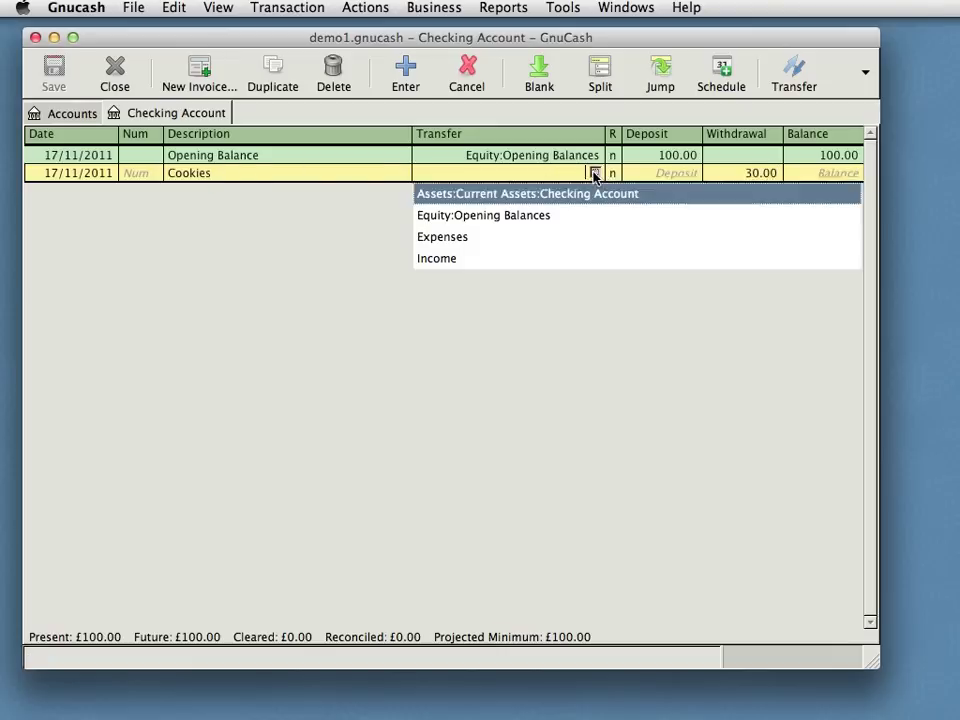
{"action": "left_click", "coordinate": [456, 238]}
{"action": "key", "text": "Return"}
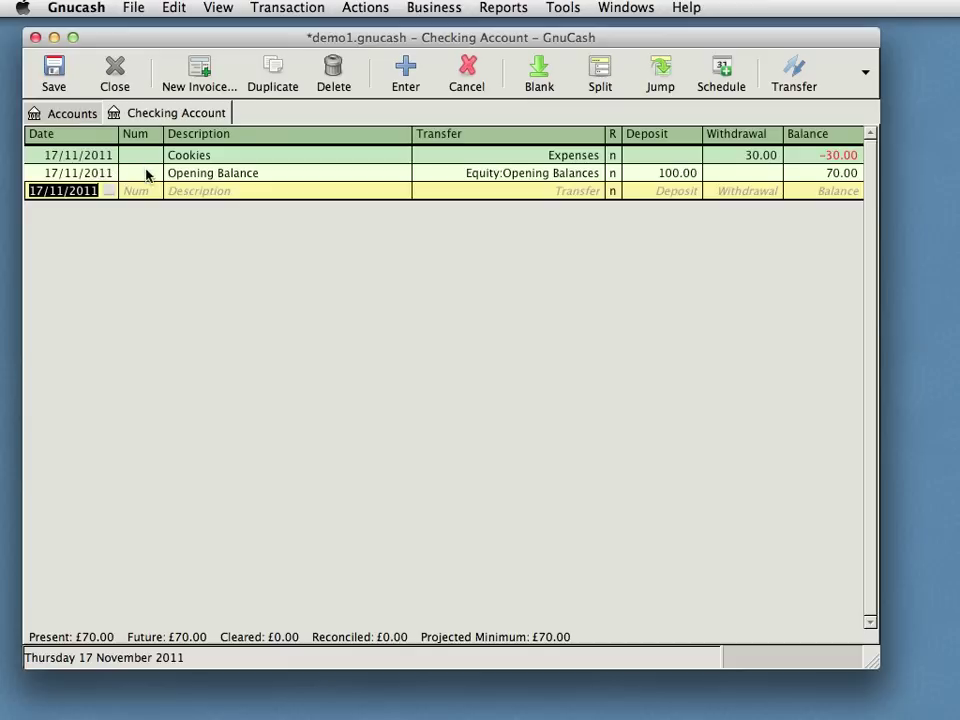
Step: Change the Opening Balance transaction's date to 16/11/2011 and commit it
{"action": "left_click", "coordinate": [51, 172]}
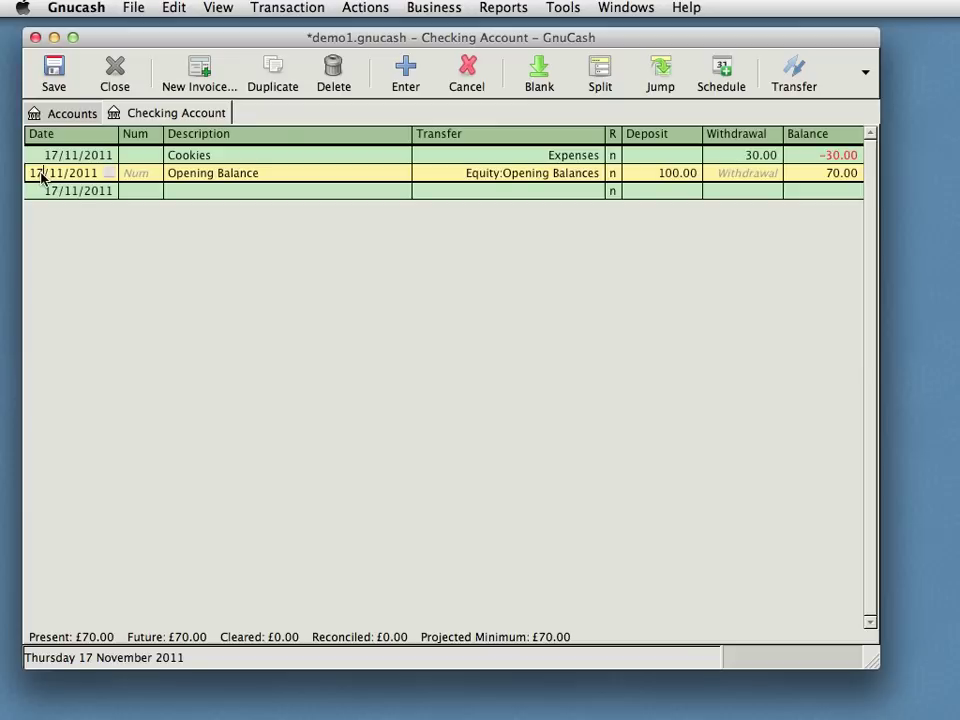
{"action": "key", "text": "minus"}
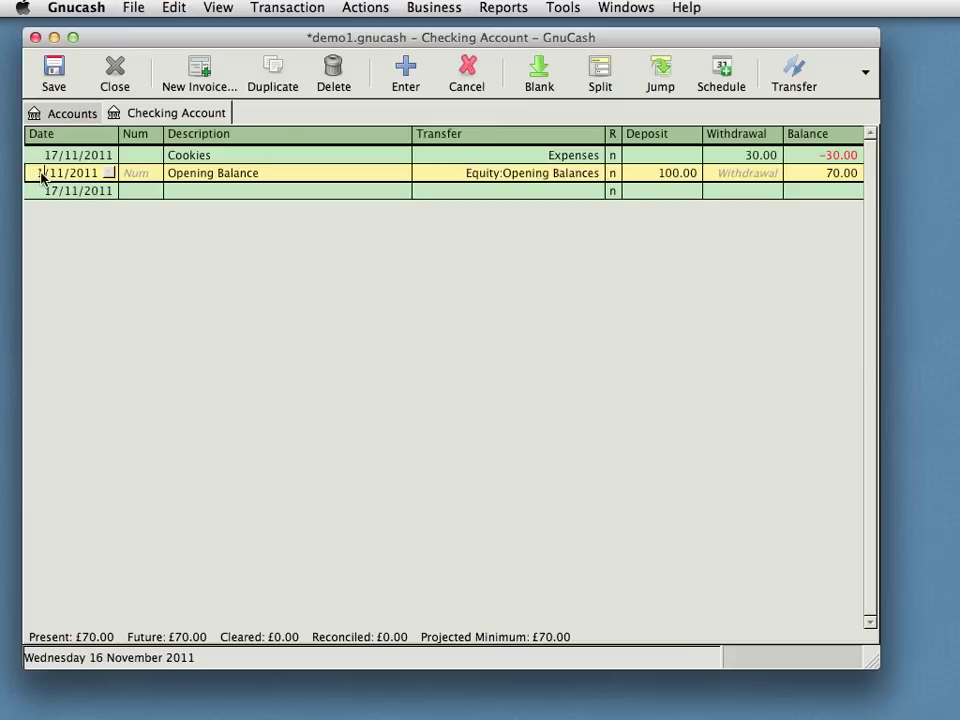
{"action": "key", "text": "plus"}
{"action": "key", "text": "minus"}
{"action": "key", "text": "Return"}
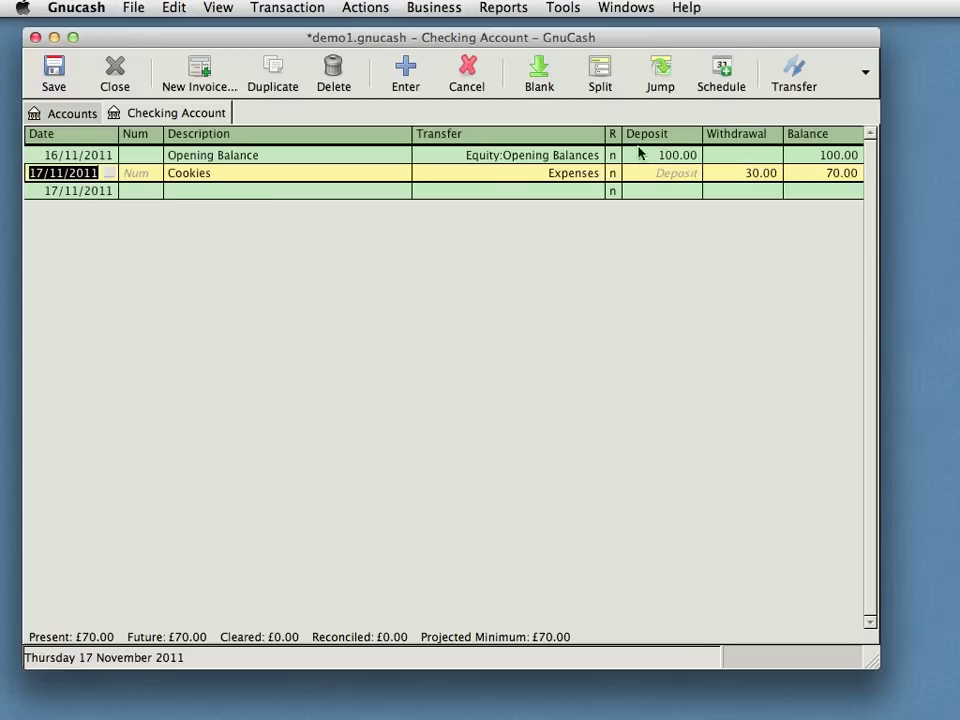
Step: Check the Cookies withdrawal amount, and compare the Expenses and Checking Account totals in the account list
{"action": "left_click", "coordinate": [757, 175]}
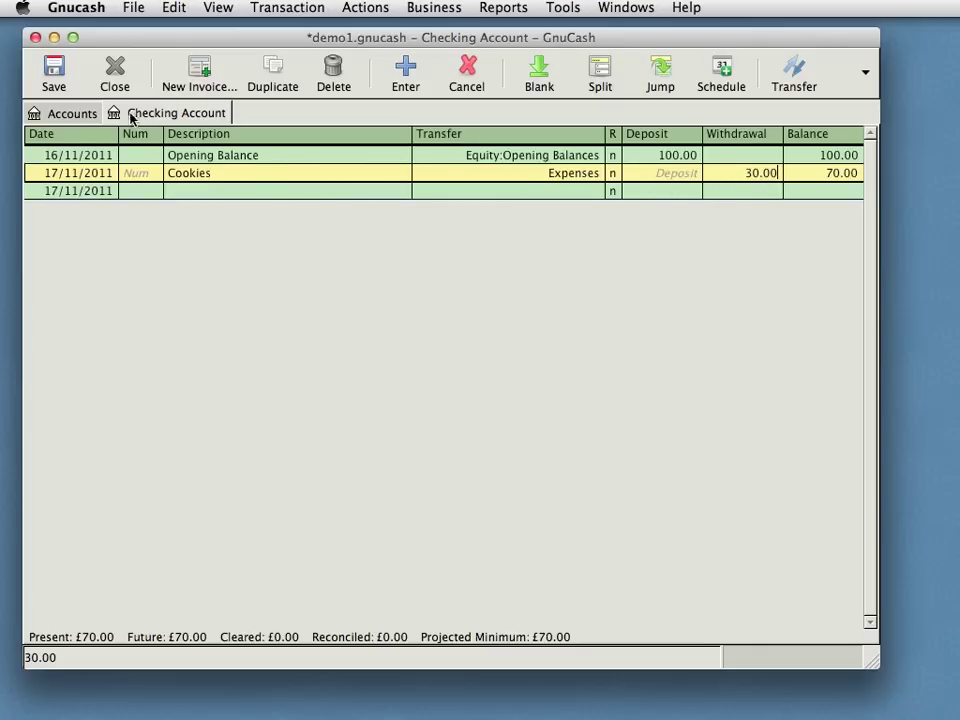
{"action": "left_click", "coordinate": [70, 113]}
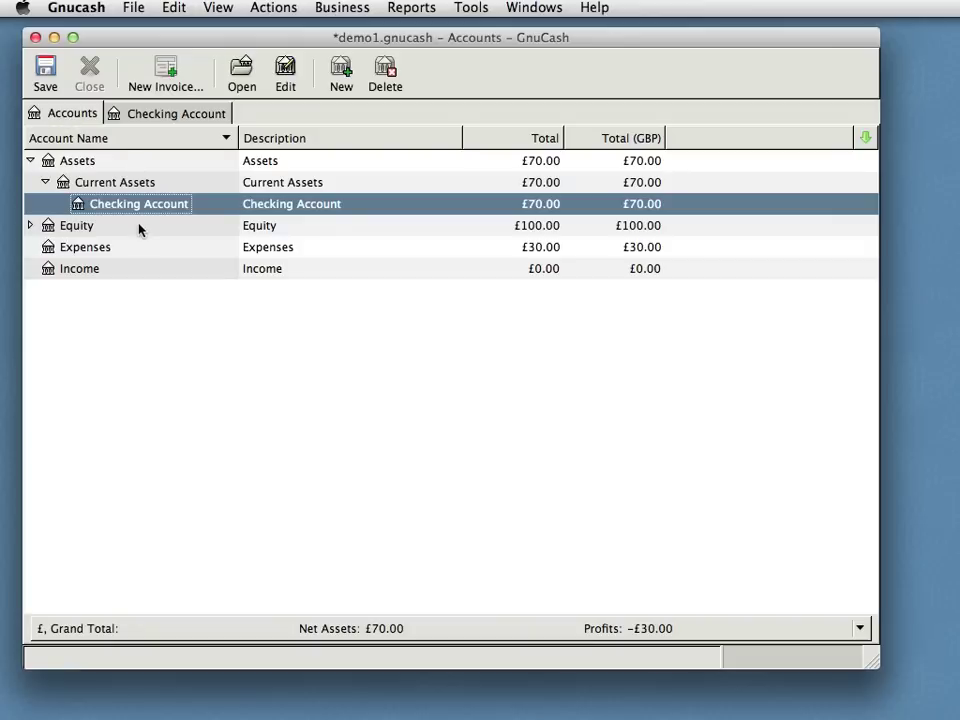
{"action": "left_click", "coordinate": [114, 246]}
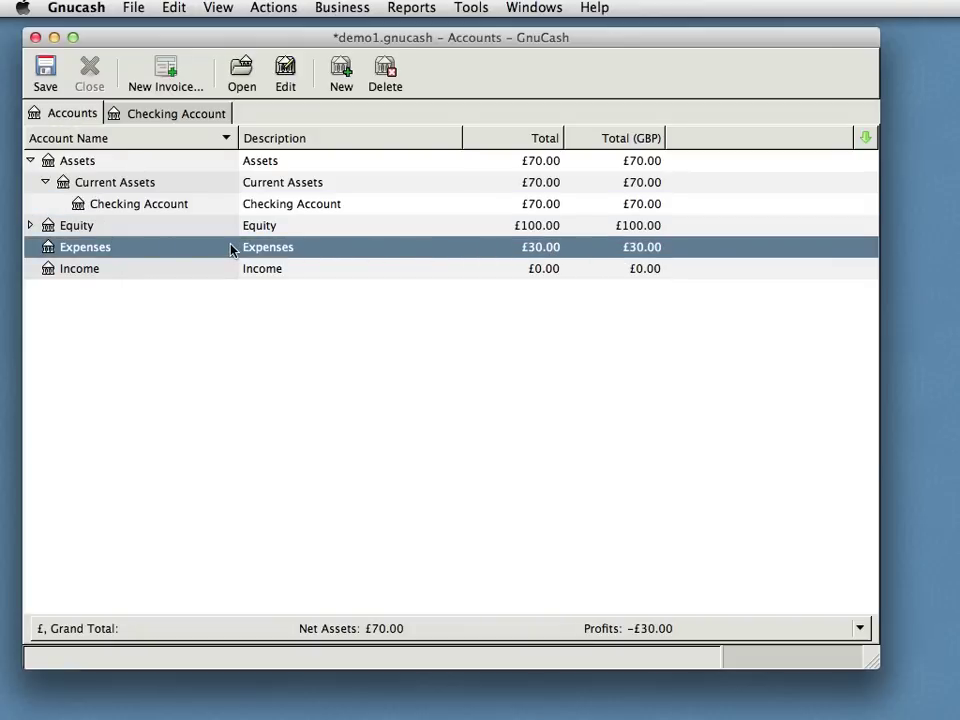
{"action": "left_click", "coordinate": [304, 206]}
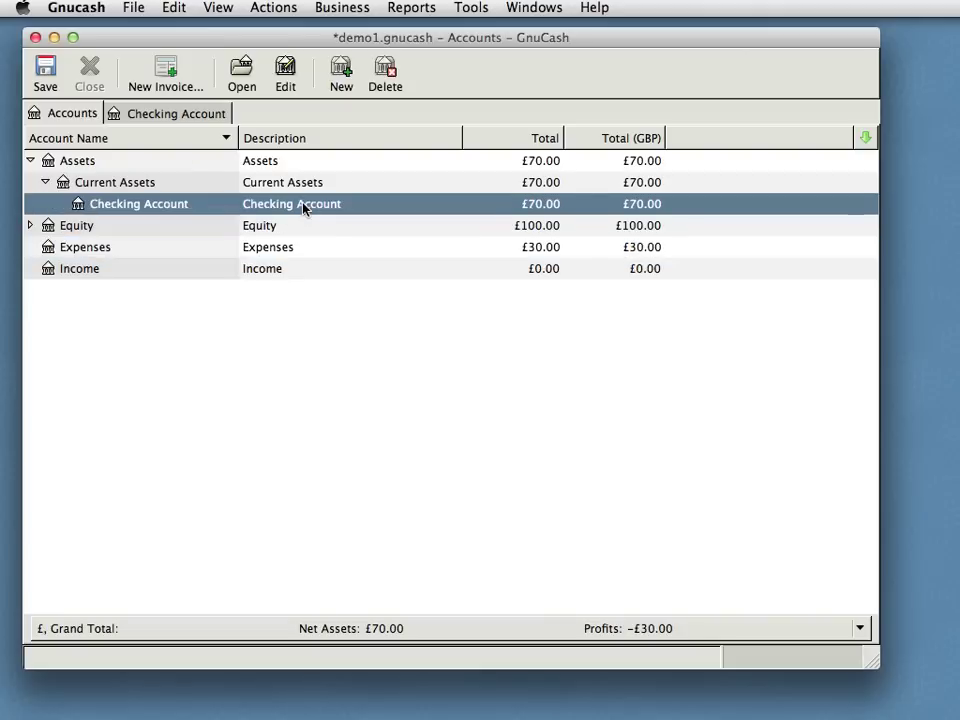
Step: Open the Expenses register and compare its Cookies entry with the matching one in the Checking Account register
{"action": "left_click", "coordinate": [78, 250]}
{"action": "double_click", "coordinate": [78, 250]}
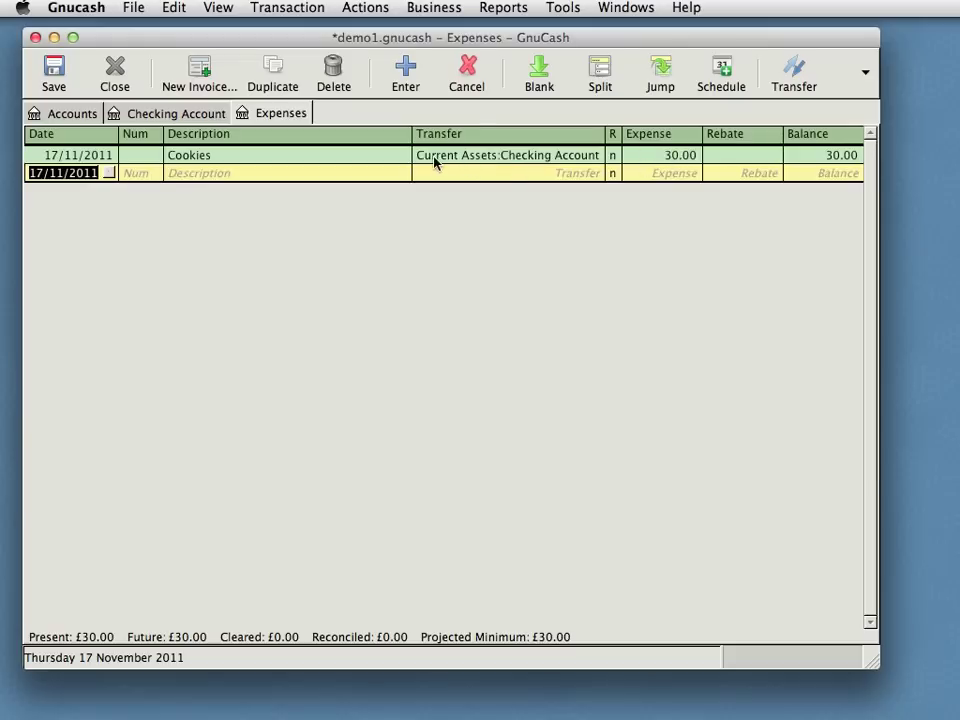
{"action": "left_click", "coordinate": [180, 113]}
{"action": "left_click", "coordinate": [268, 113]}
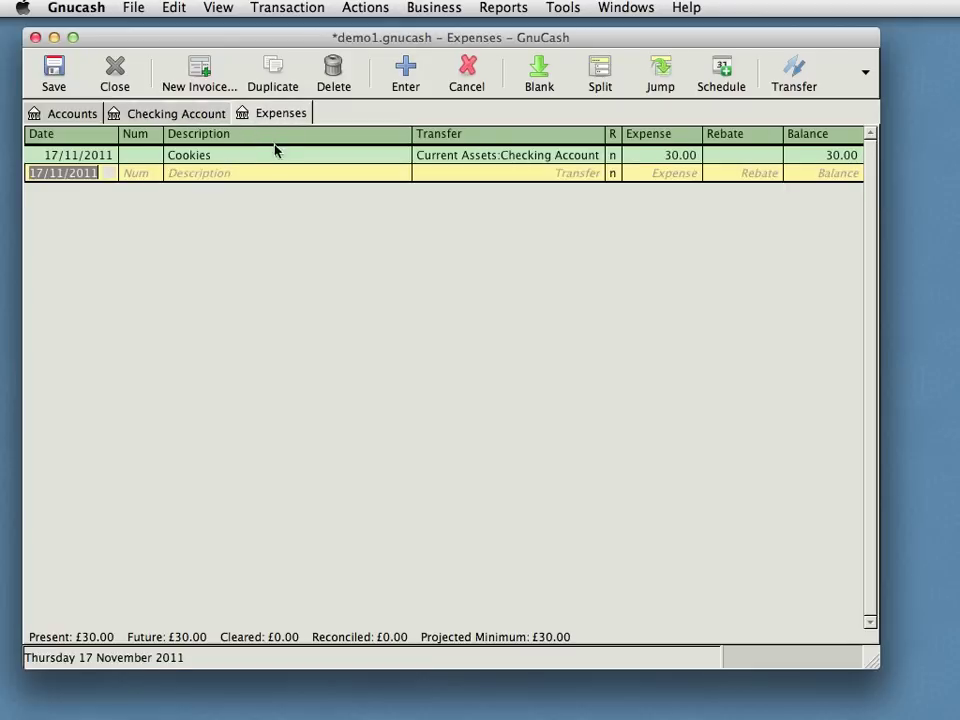
{"action": "left_click", "coordinate": [178, 113]}
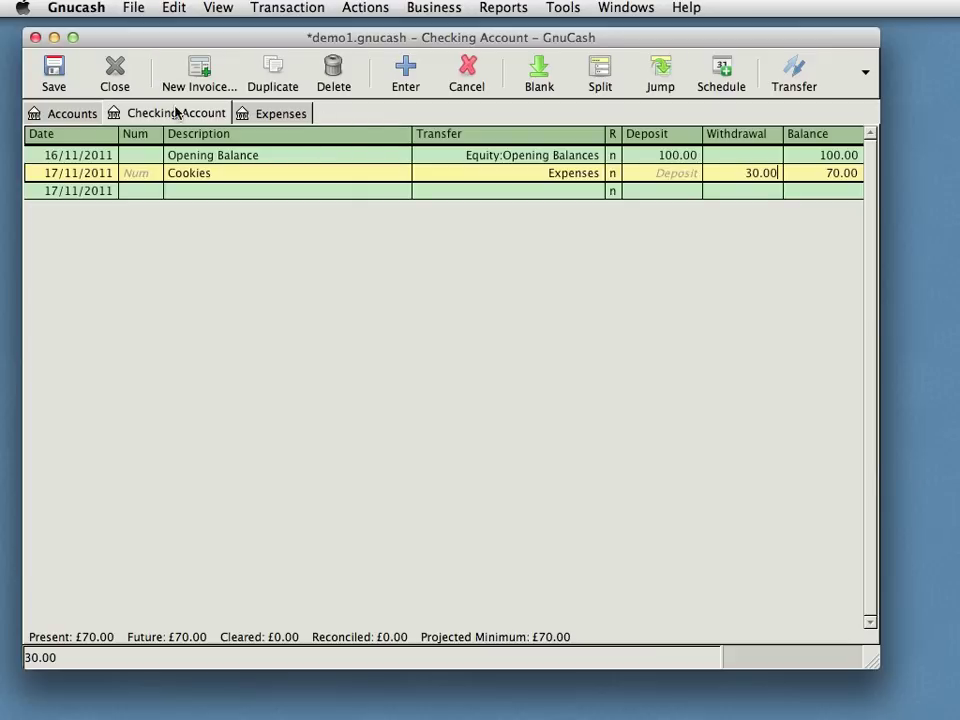
Step: Create a GBP expense account named Car under Expenses, and expand Expenses in the account list
{"action": "left_click", "coordinate": [66, 118]}
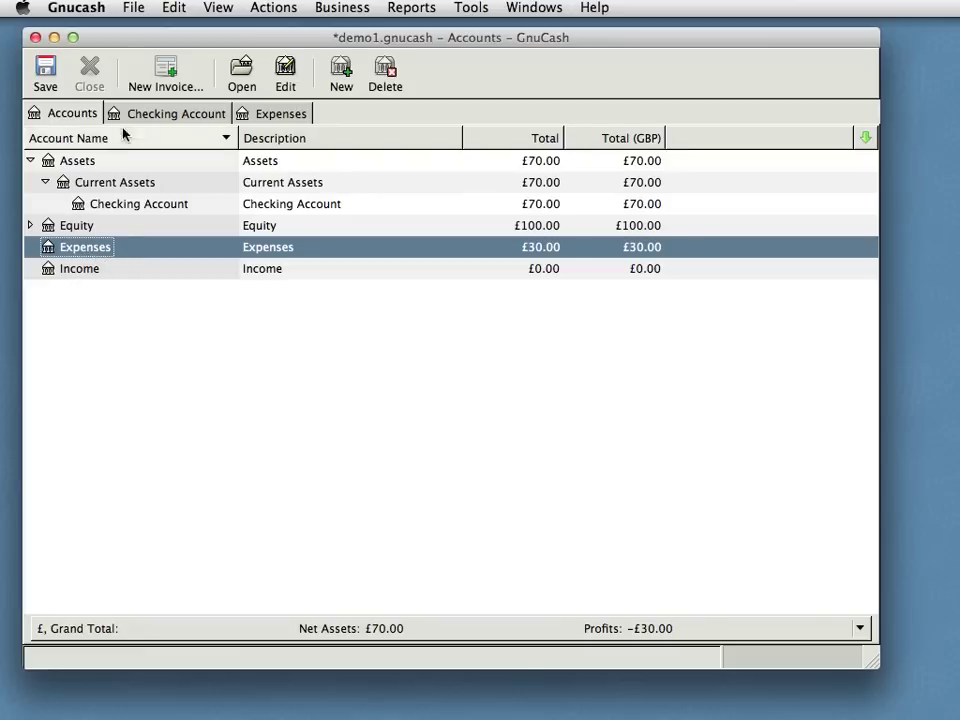
{"action": "left_click", "coordinate": [340, 80]}
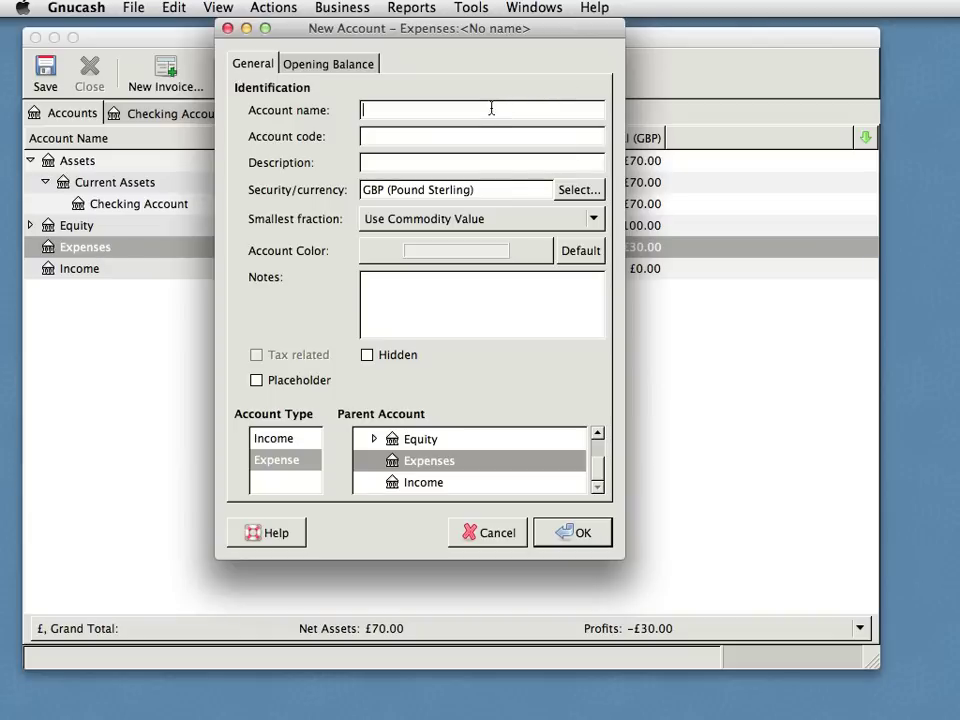
{"action": "type", "text": "Car"}
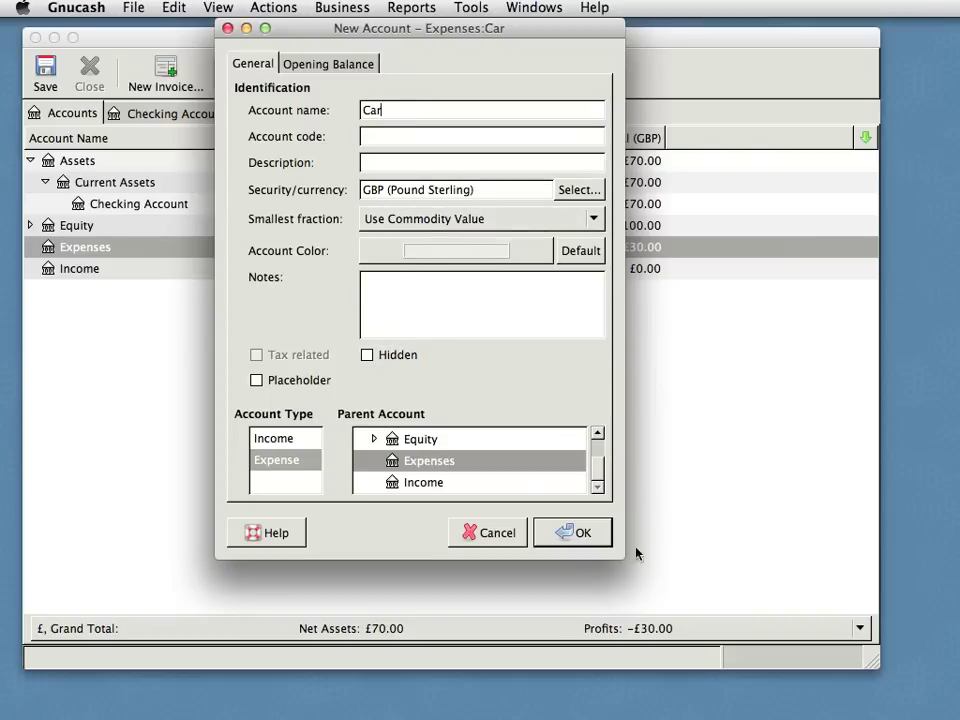
{"action": "left_click", "coordinate": [578, 535]}
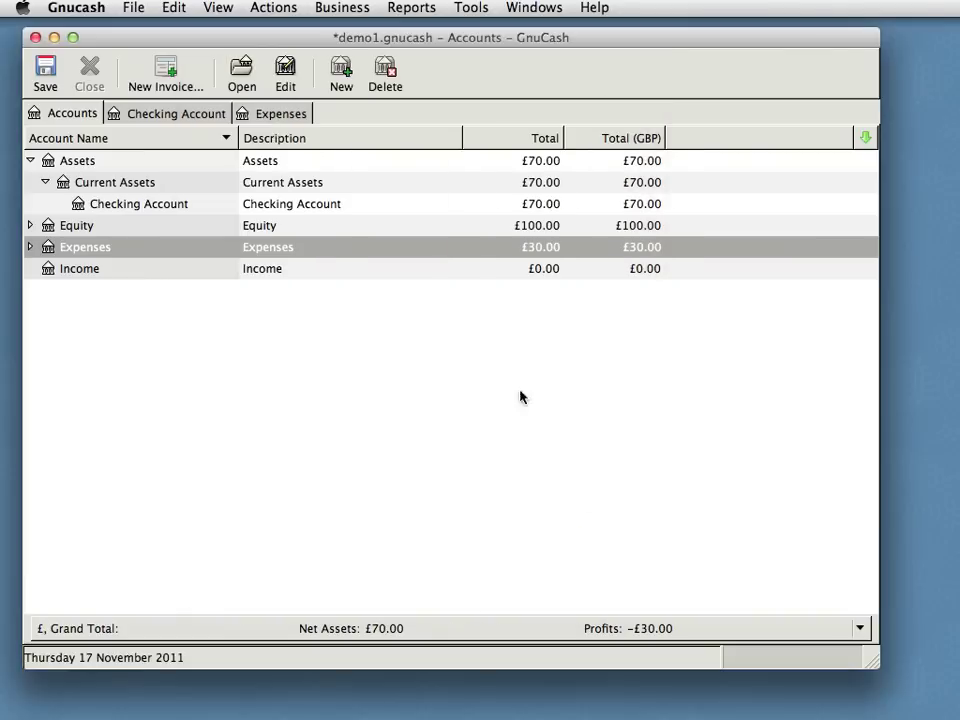
{"action": "left_click", "coordinate": [31, 247]}
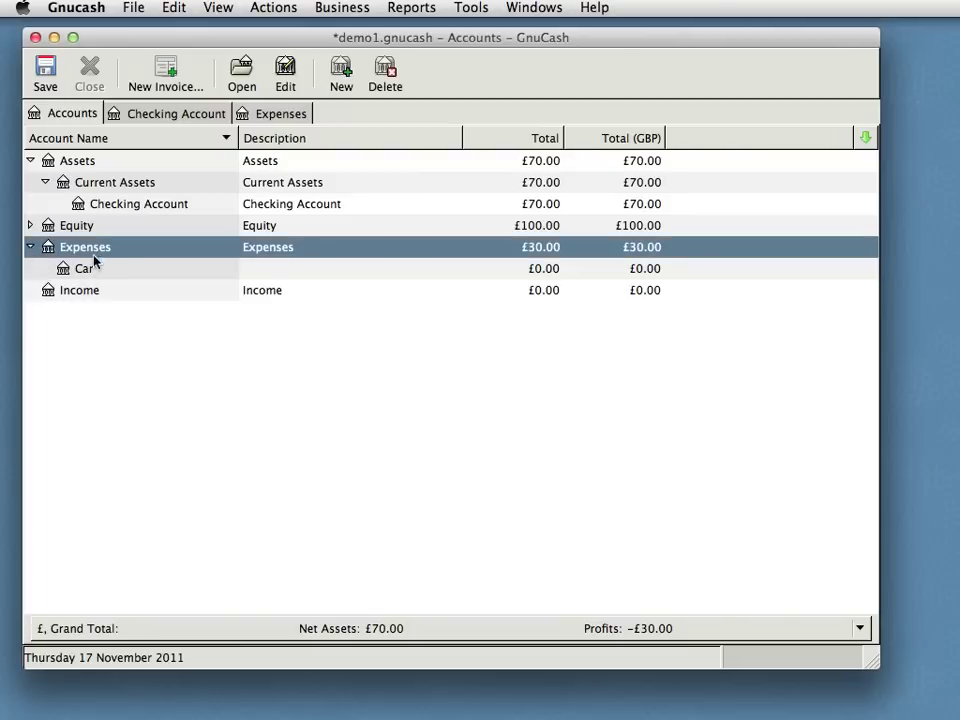
Step: Create a GBP expense account named Food under Expenses
{"action": "left_click", "coordinate": [340, 82]}
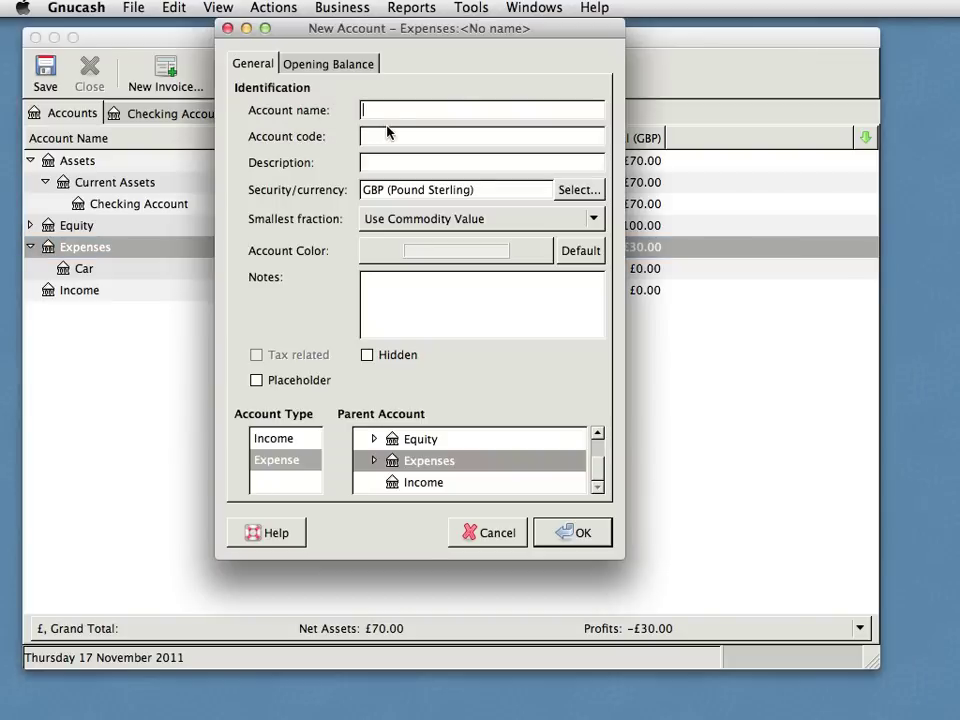
{"action": "type", "text": "Food"}
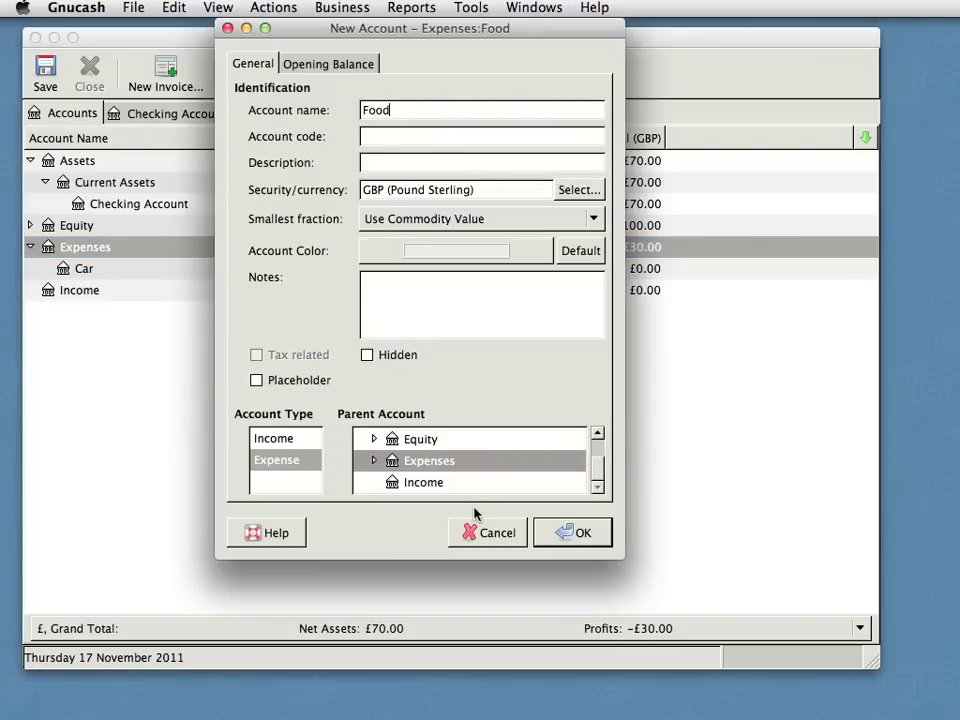
{"action": "left_click", "coordinate": [573, 533]}
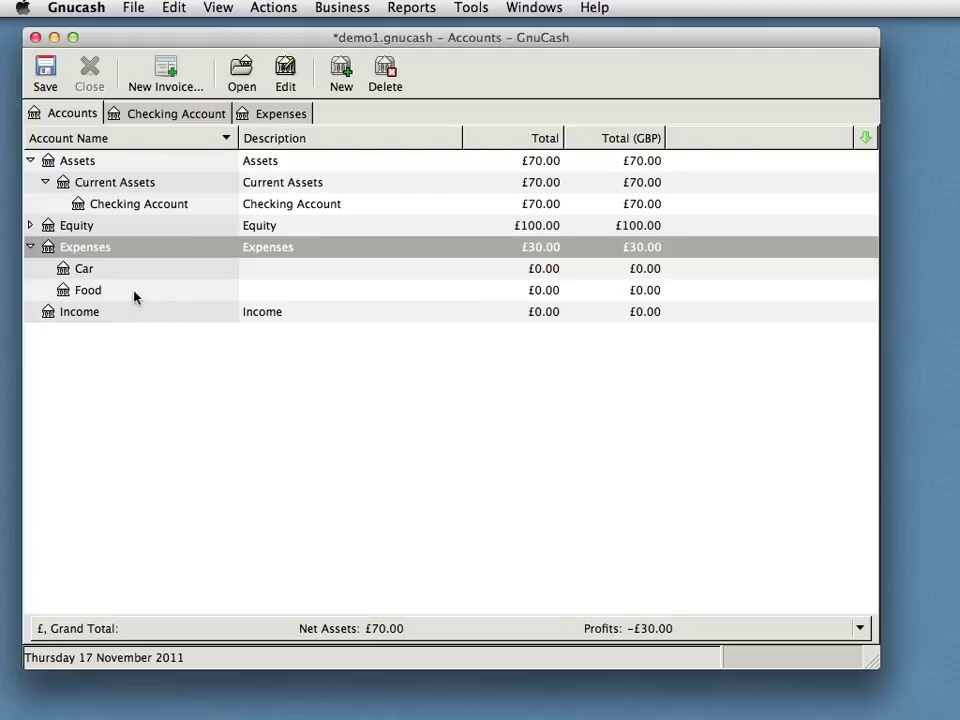
{"action": "left_click", "coordinate": [109, 359]}
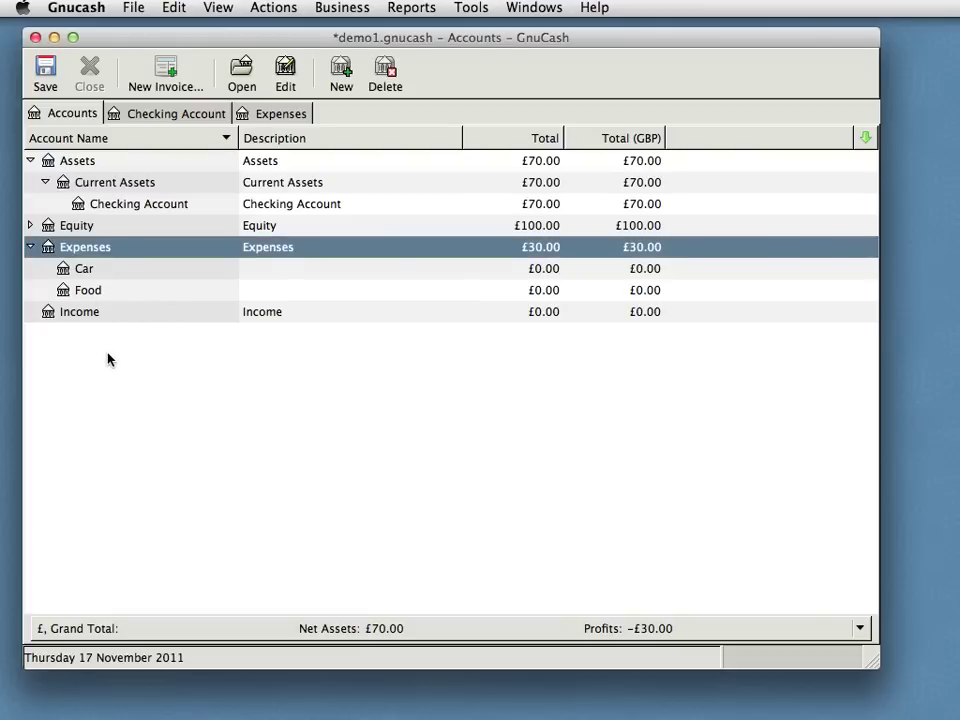
Step: In the Checking Account register, change the Cookies transaction's transfer account to Expenses:Food and commit it
{"action": "left_click", "coordinate": [156, 205]}
{"action": "double_click", "coordinate": [152, 208]}
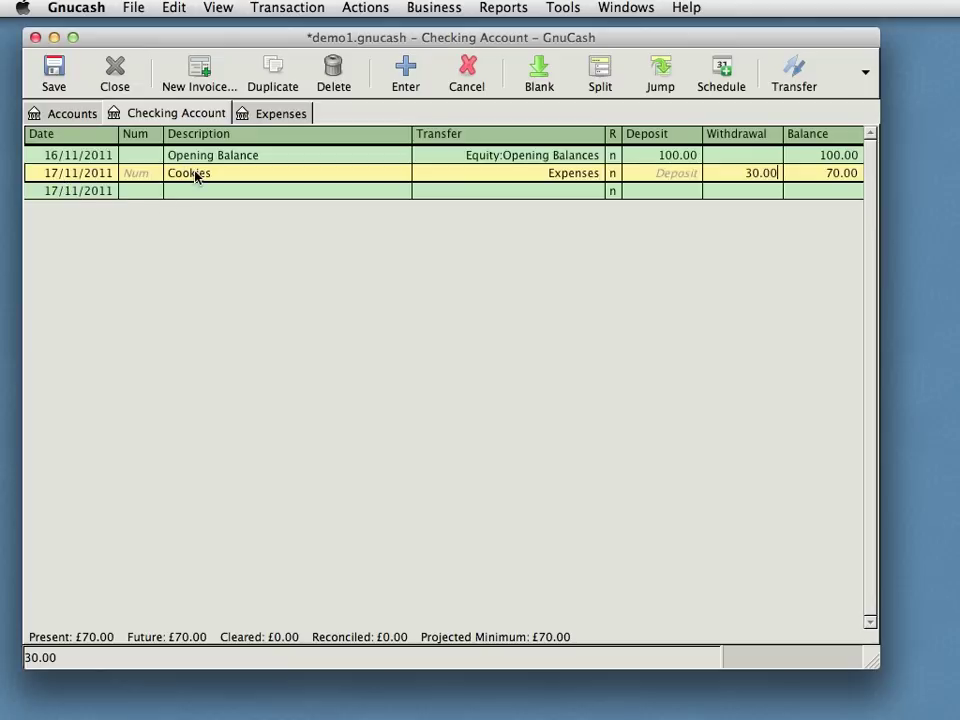
{"action": "left_click", "coordinate": [553, 173]}
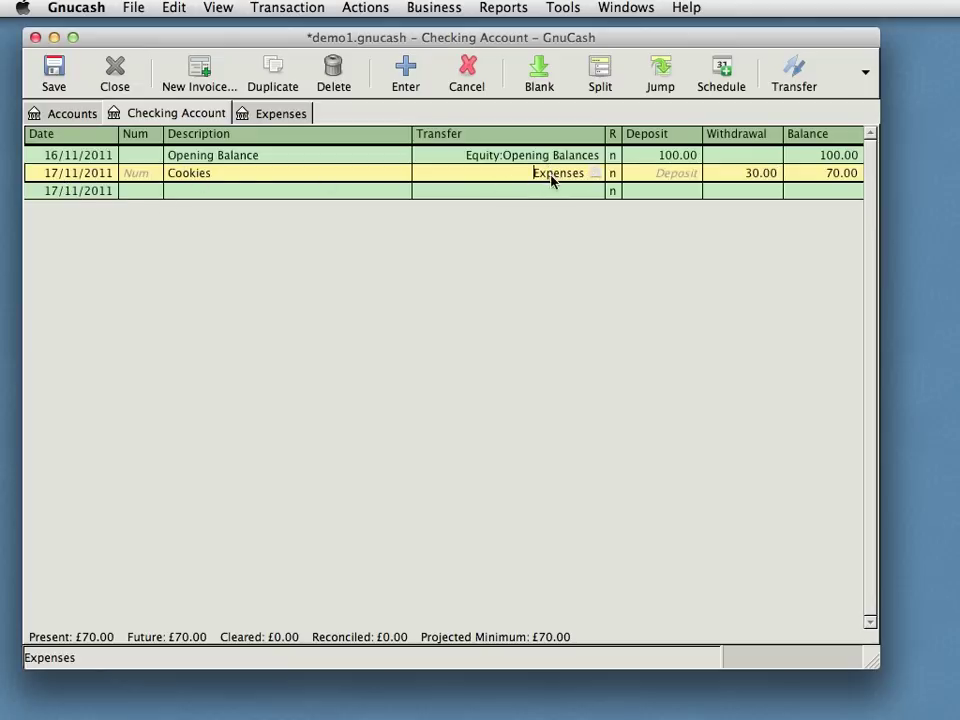
{"action": "double_click", "coordinate": [559, 174]}
{"action": "left_click", "coordinate": [587, 179]}
{"action": "left_click", "coordinate": [594, 175]}
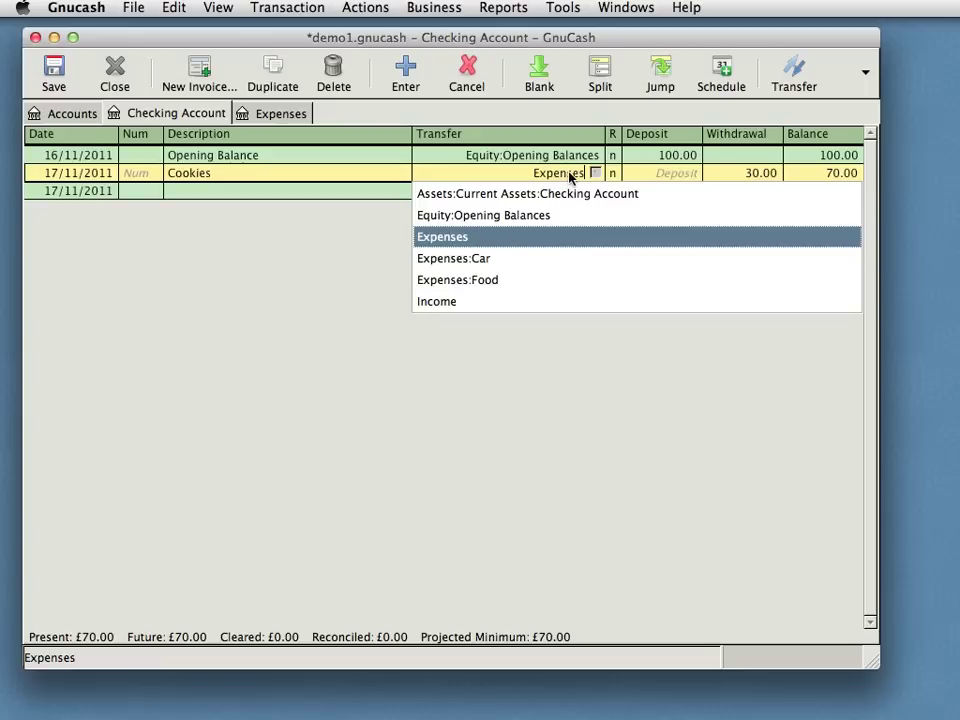
{"action": "left_click", "coordinate": [475, 283]}
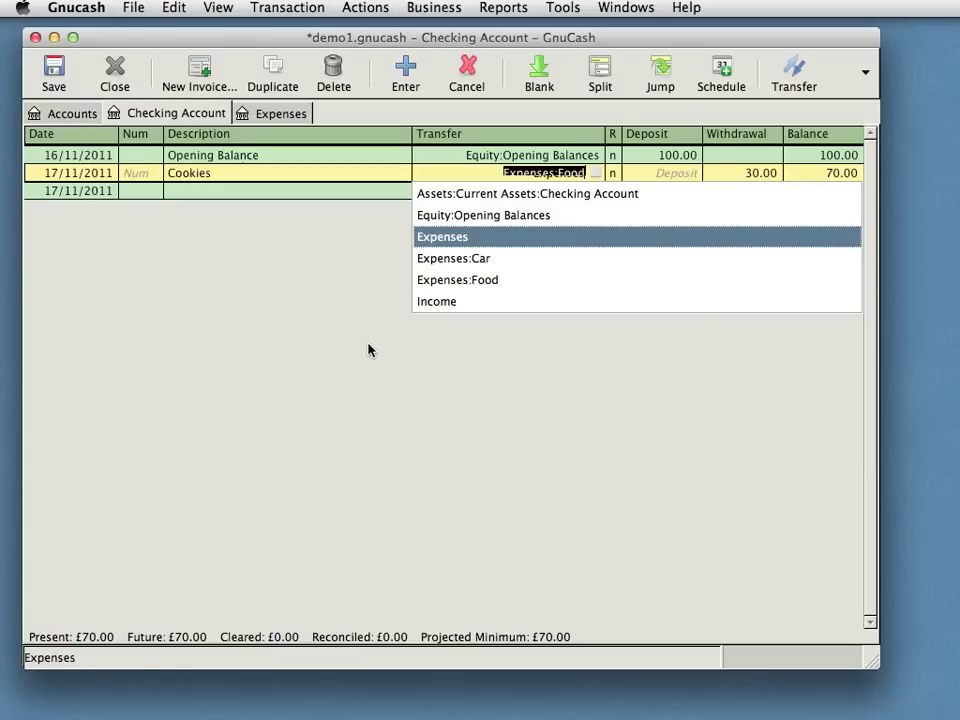
{"action": "key", "text": "Return"}
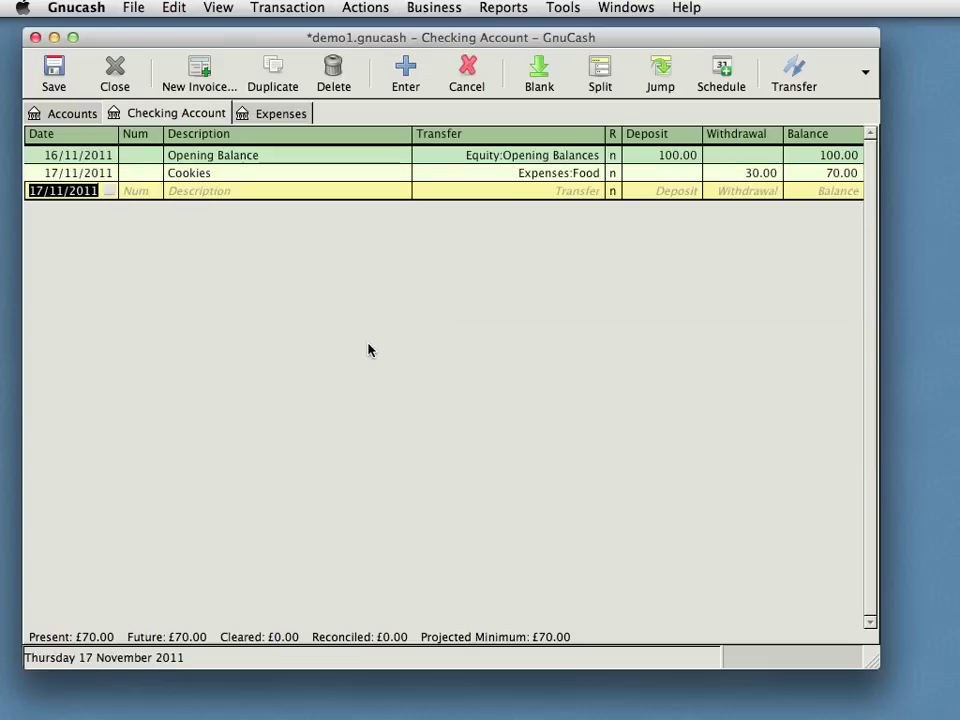
Step: Record a Petrol transaction in the Checking Account register with a withdrawal of 60 to Expenses:Car
{"action": "left_click", "coordinate": [243, 191]}
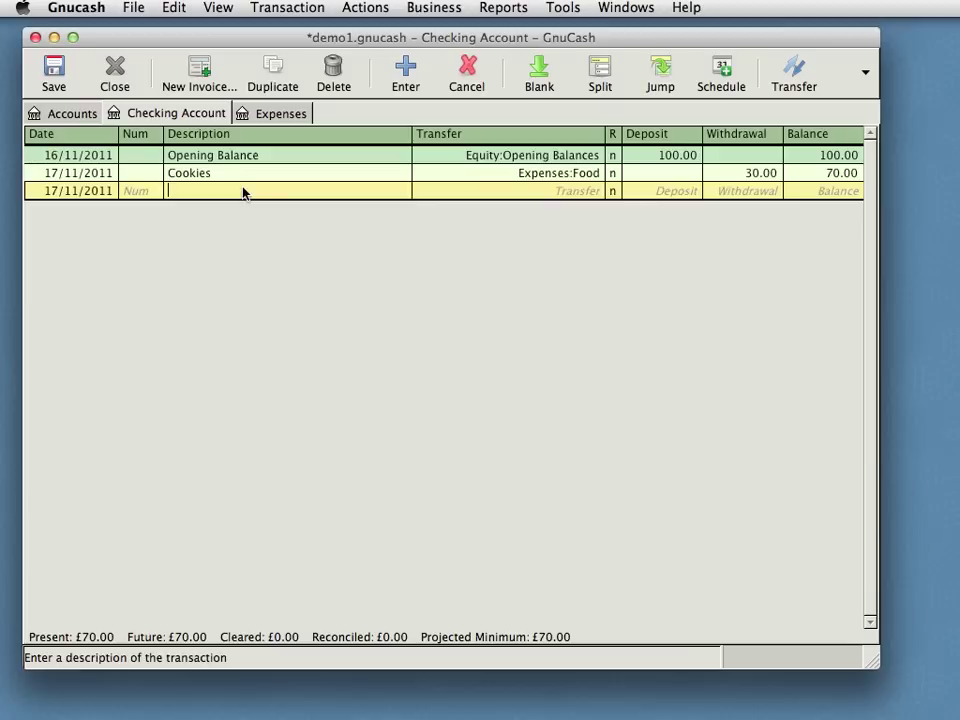
{"action": "type", "text": "Petrol"}
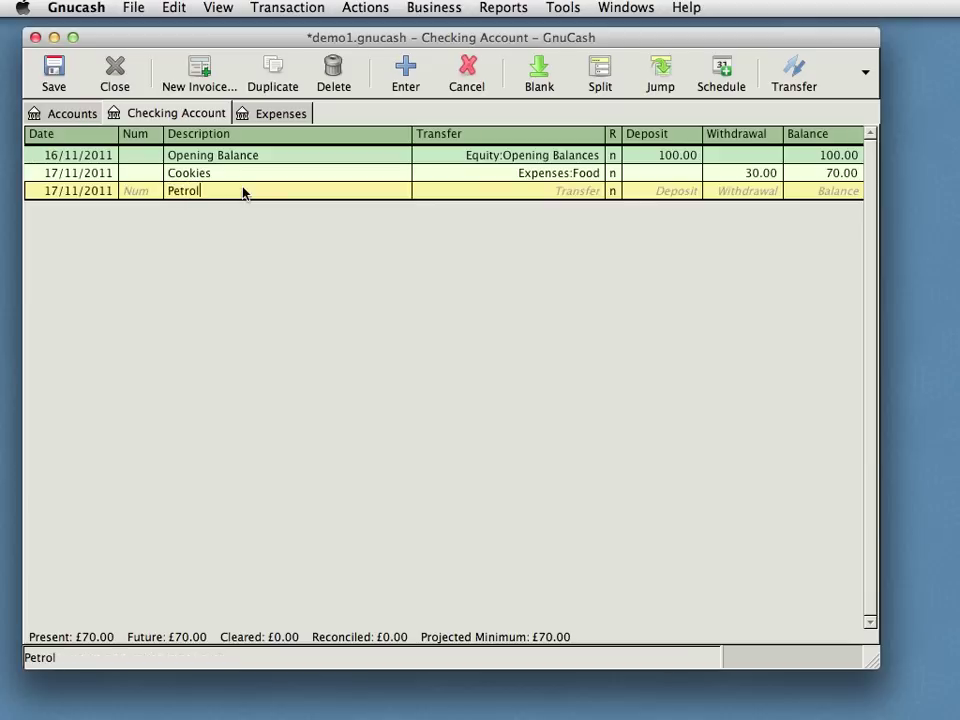
{"action": "left_click", "coordinate": [590, 191]}
{"action": "left_click", "coordinate": [594, 191]}
{"action": "left_click", "coordinate": [519, 277]}
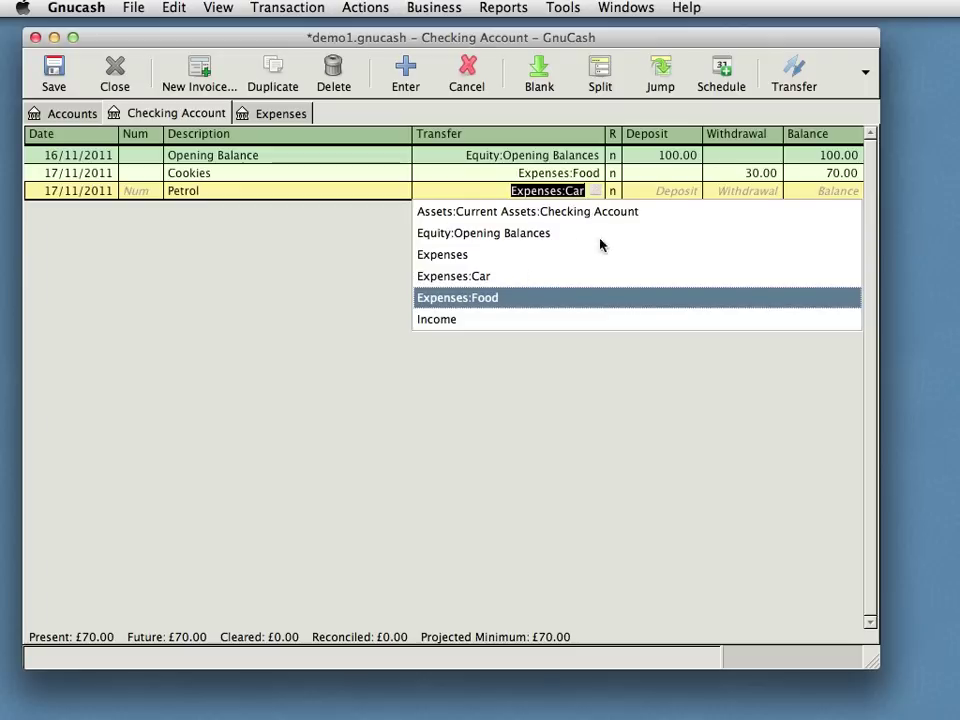
{"action": "left_click", "coordinate": [754, 191]}
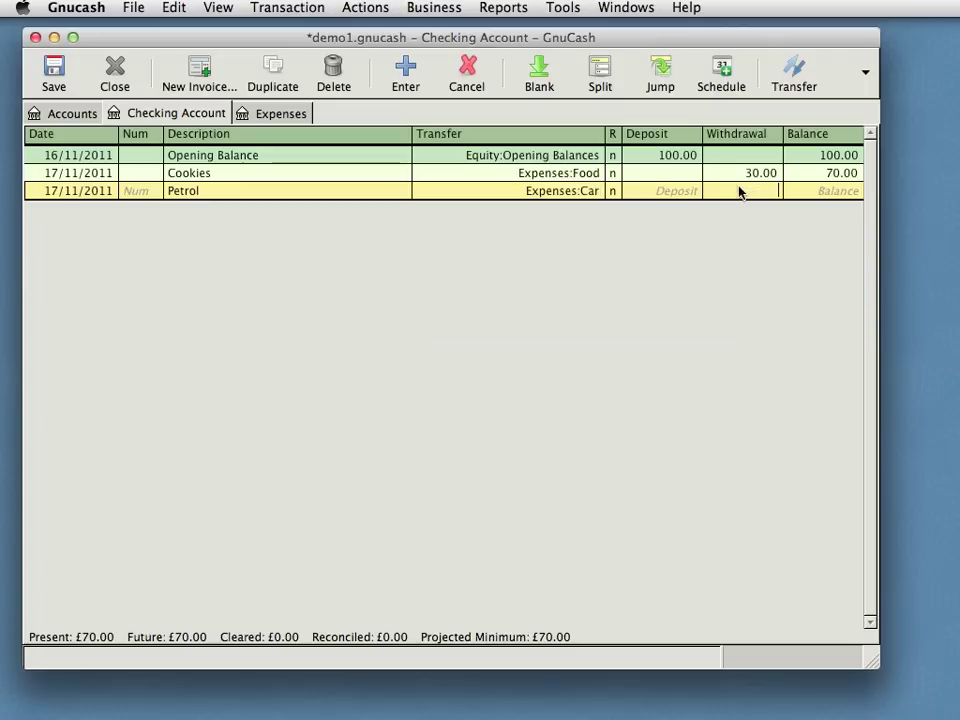
{"action": "type", "text": "60"}
{"action": "key", "text": "Return"}
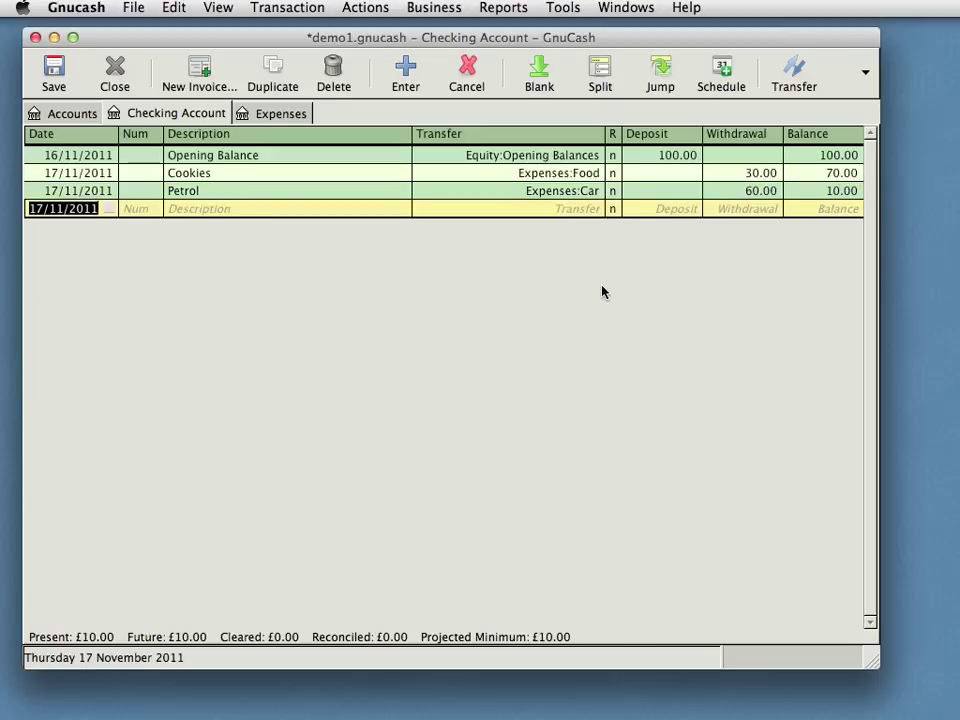
Step: Compare the Car and Food totals with the Expenses total in the account list, with Expenses collapsed and expanded
{"action": "left_click", "coordinate": [84, 112]}
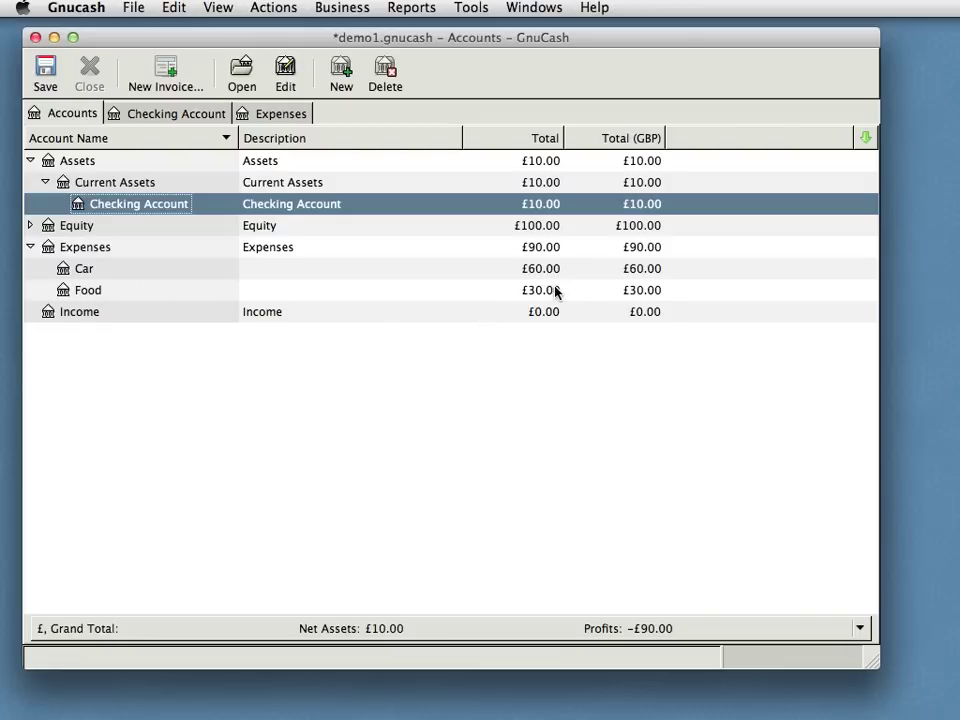
{"action": "left_click", "coordinate": [29, 247]}
{"action": "left_click", "coordinate": [29, 247]}
{"action": "left_click", "coordinate": [29, 247]}
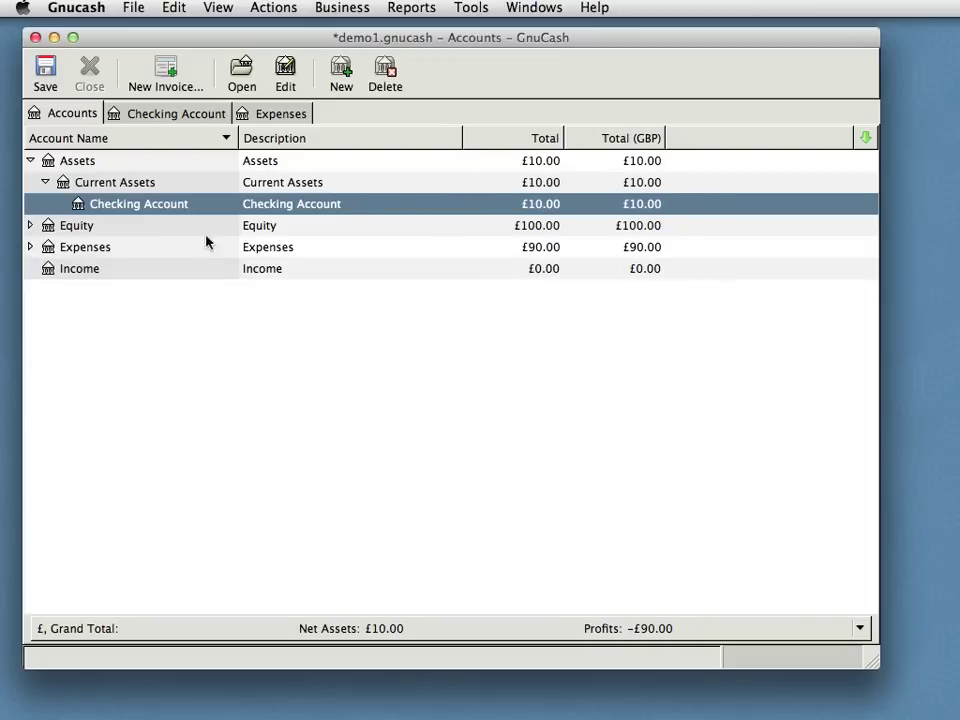
{"action": "left_click", "coordinate": [29, 247]}
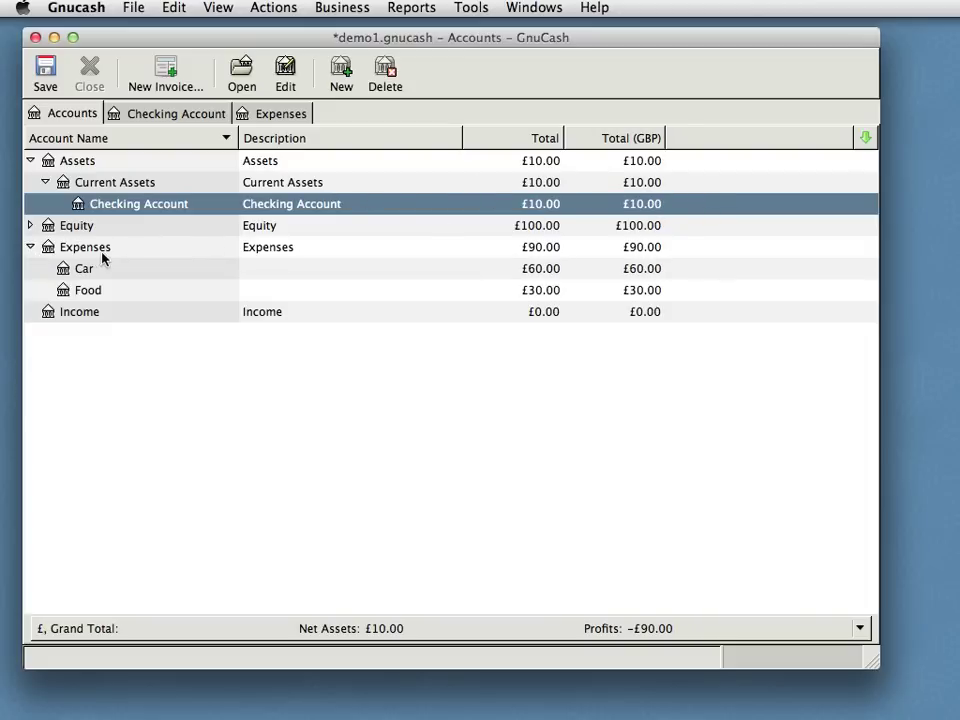
Step: Make the Expenses account a placeholder
{"action": "left_click", "coordinate": [86, 250]}
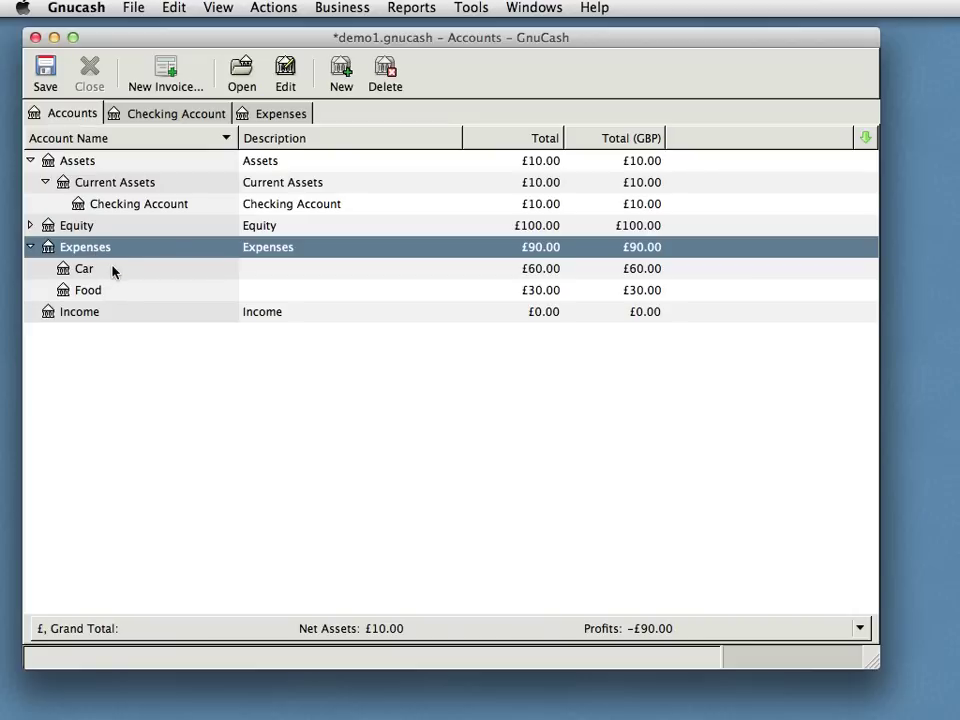
{"action": "left_click", "coordinate": [285, 78]}
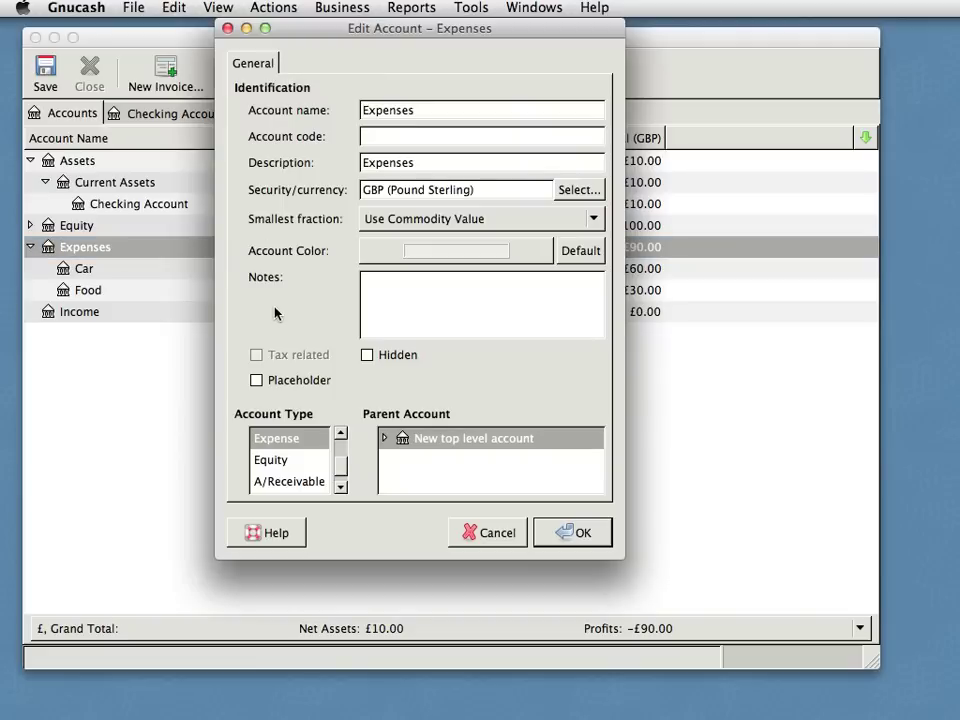
{"action": "left_click", "coordinate": [256, 380]}
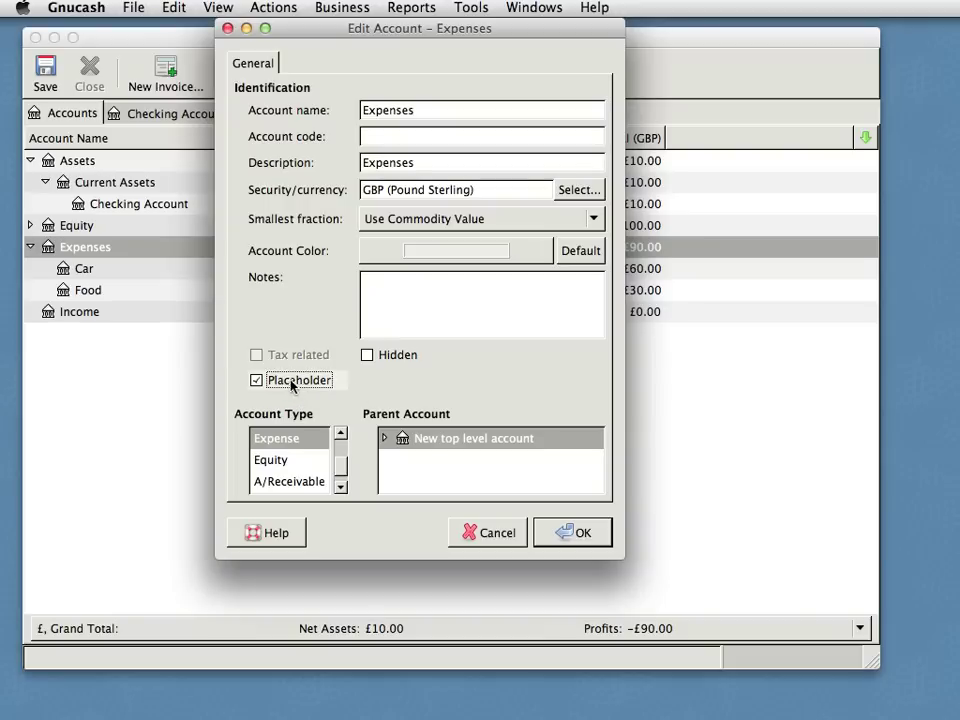
{"action": "left_click", "coordinate": [570, 532]}
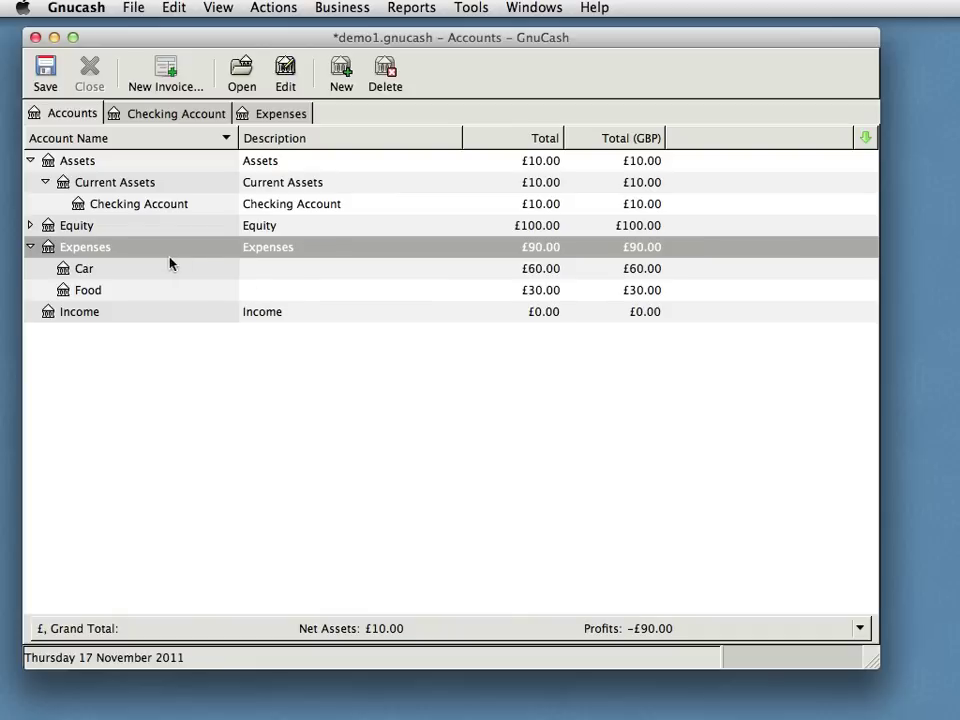
Step: Rename the Checking Account to Current Account
{"action": "left_click", "coordinate": [115, 205]}
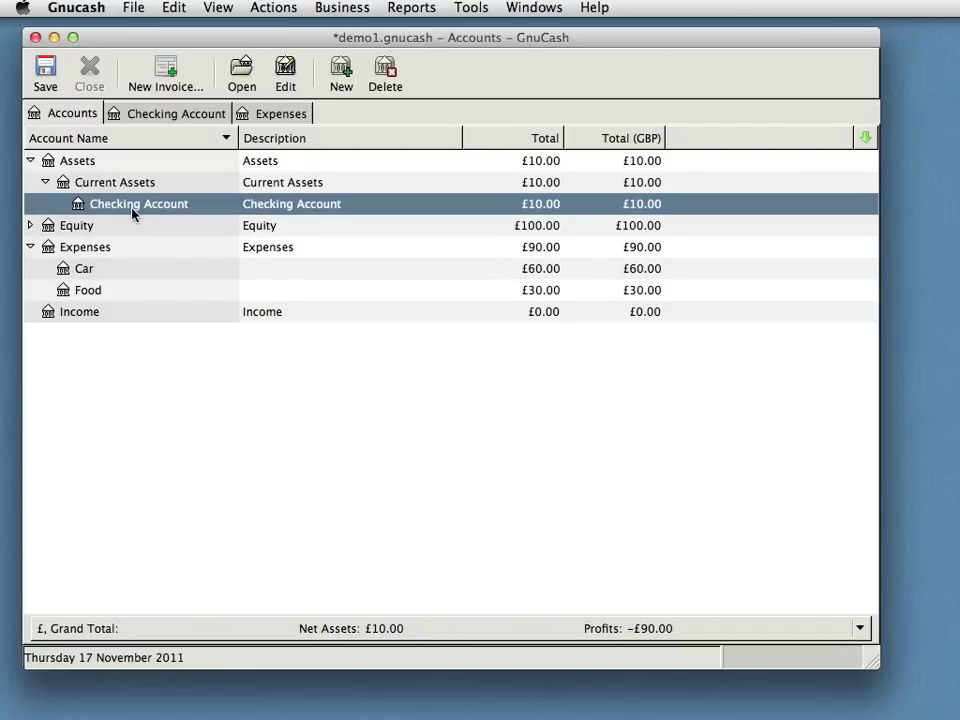
{"action": "left_click", "coordinate": [285, 72]}
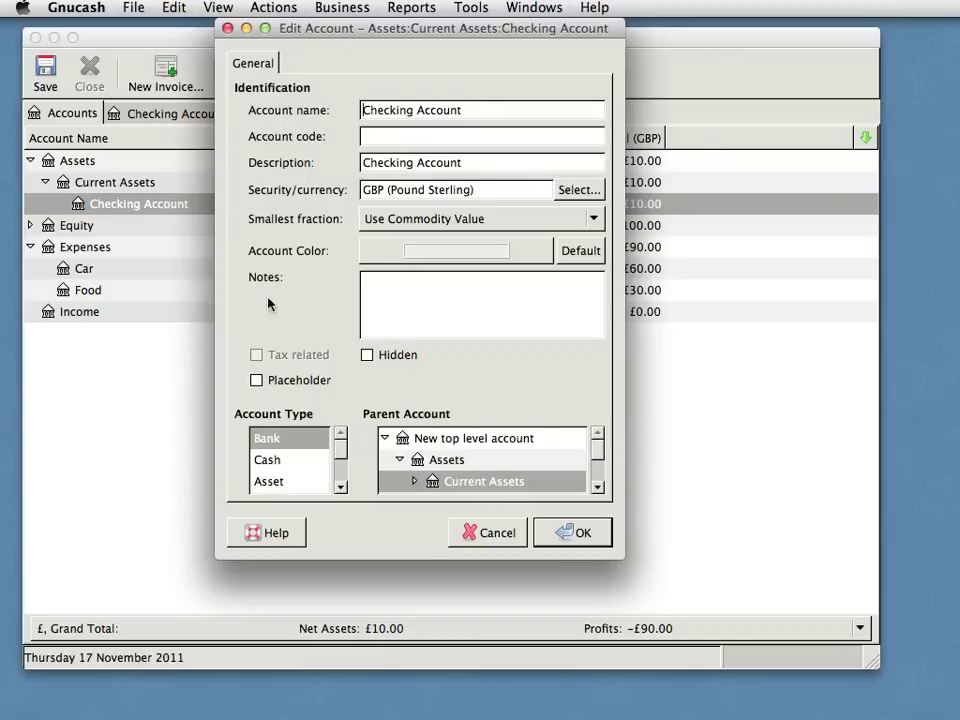
{"action": "double_click", "coordinate": [387, 110]}
{"action": "type", "text": "Current"}
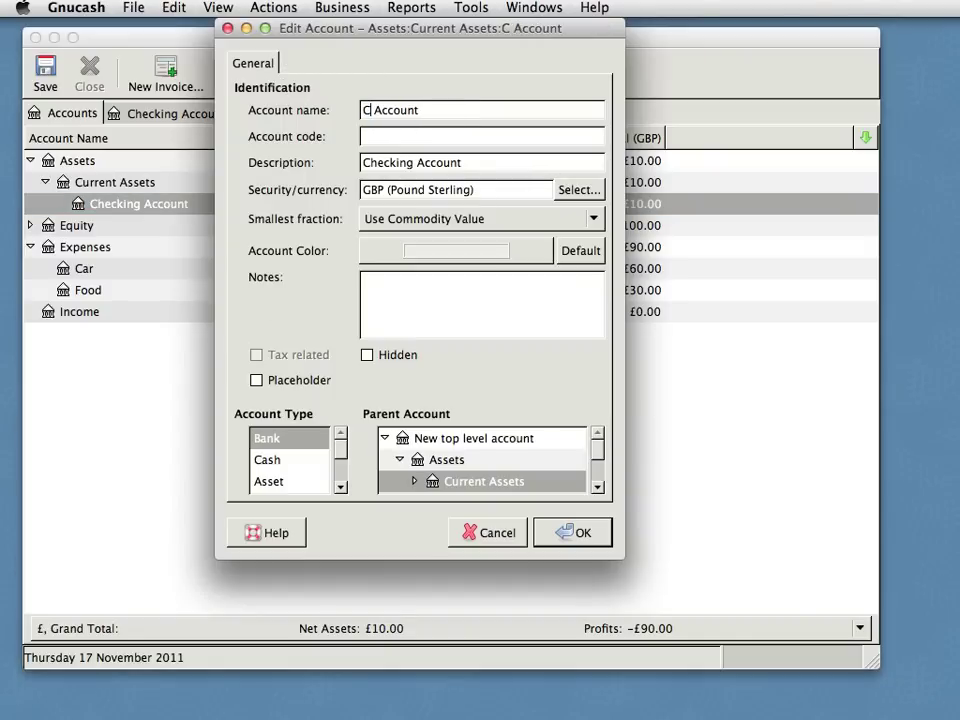
{"action": "left_click", "coordinate": [566, 532]}
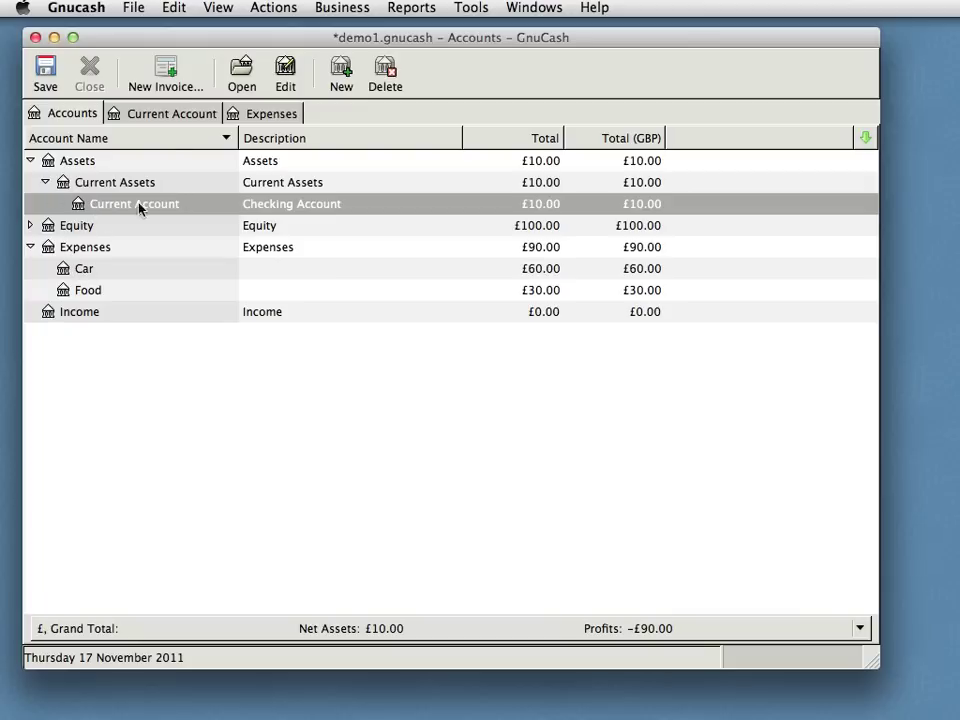
Step: Review the Current Account's properties and the available parent accounts, keeping its settings as they are
{"action": "left_click", "coordinate": [285, 70]}
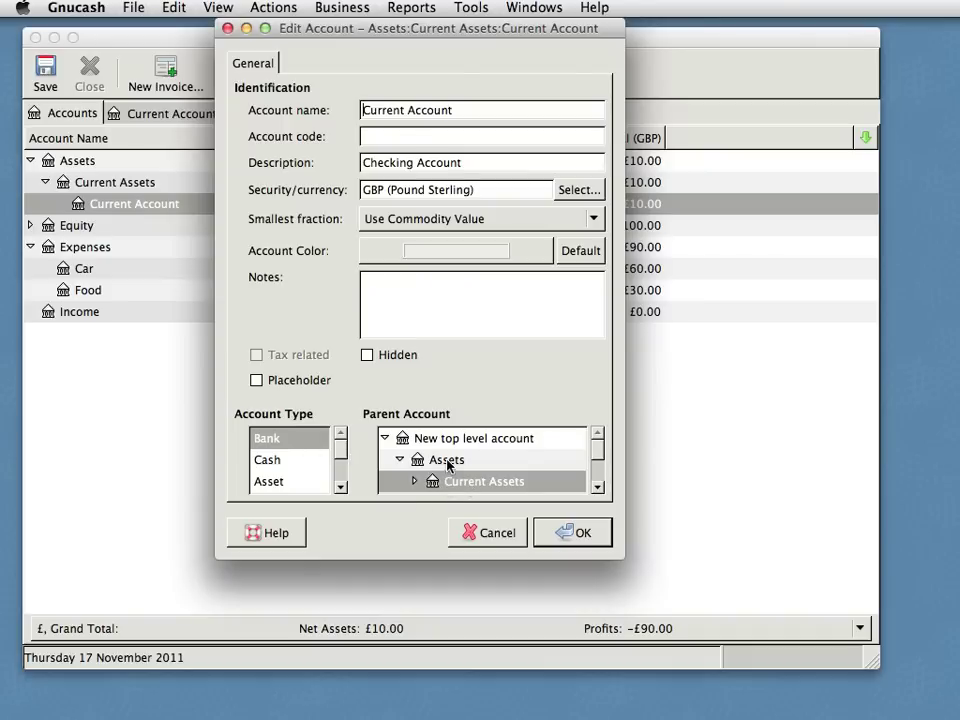
{"action": "scroll", "coordinate": [598, 461], "scroll_direction": "down", "scroll_amount": 1}
{"action": "scroll", "coordinate": [598, 461], "scroll_direction": "down", "scroll_amount": 3}
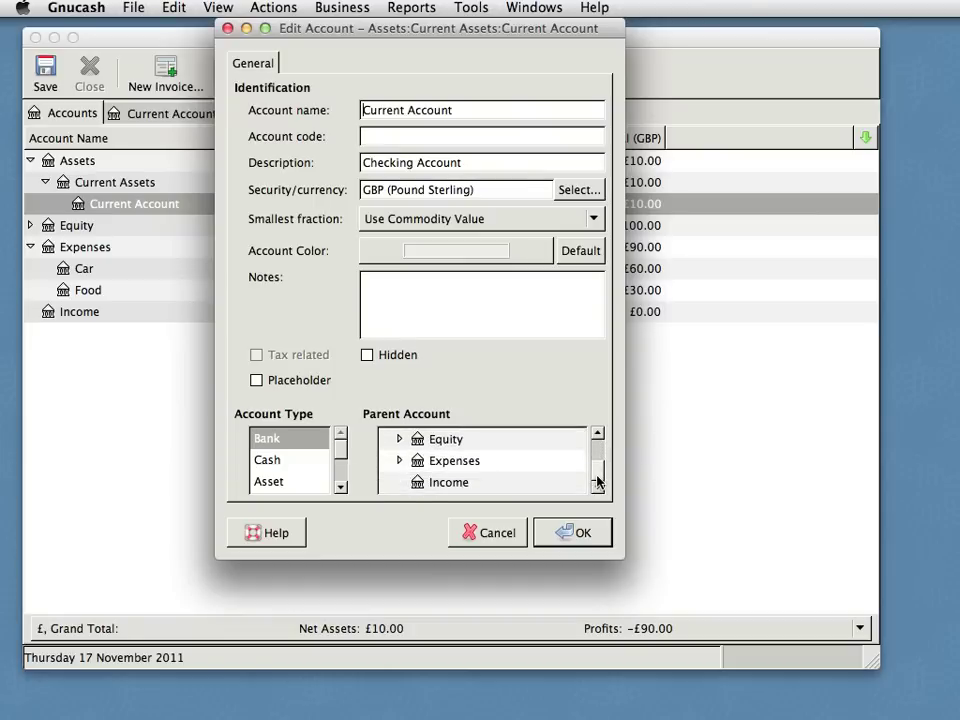
{"action": "left_click_drag", "start_coordinate": [600, 472], "coordinate": [598, 452]}
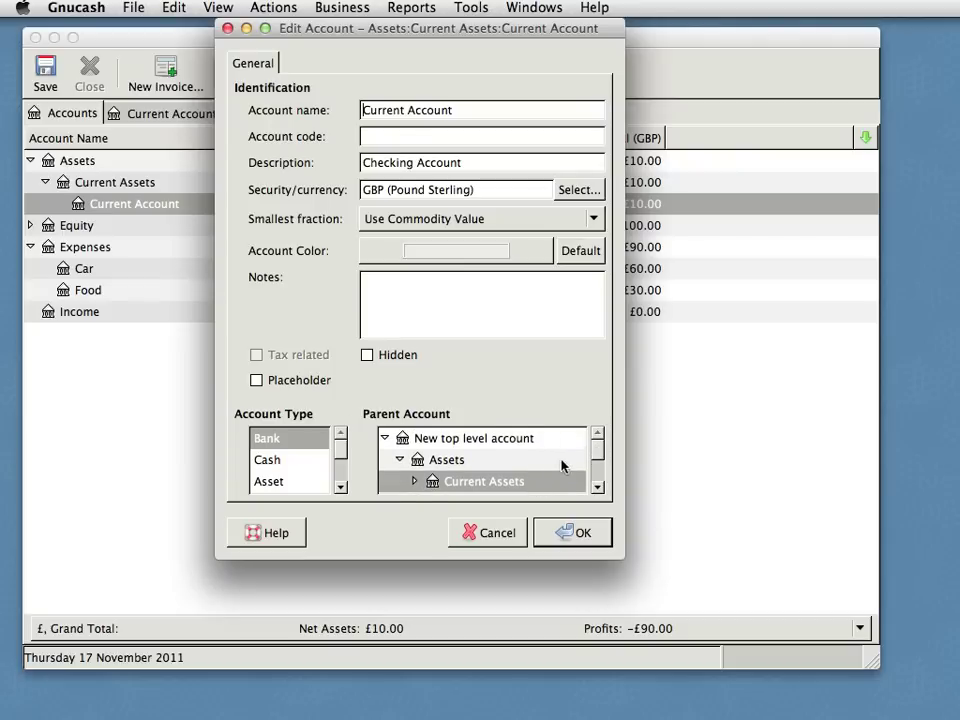
{"action": "left_click", "coordinate": [584, 533]}
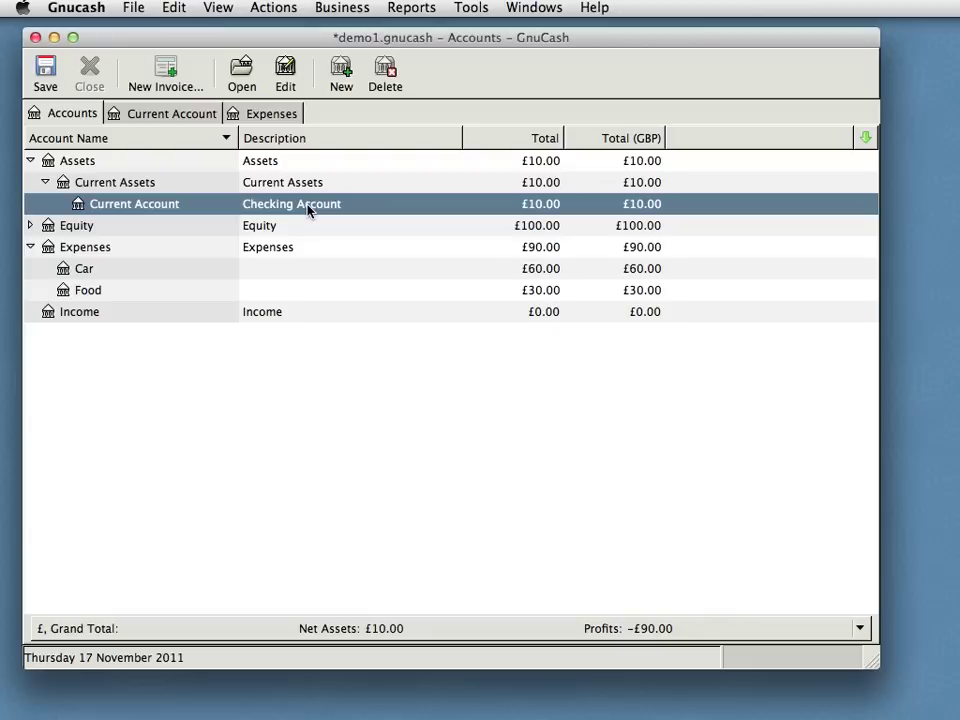
Step: Review the Current Account register's Petrol entry, and check and close the Expenses register
{"action": "double_click", "coordinate": [153, 206]}
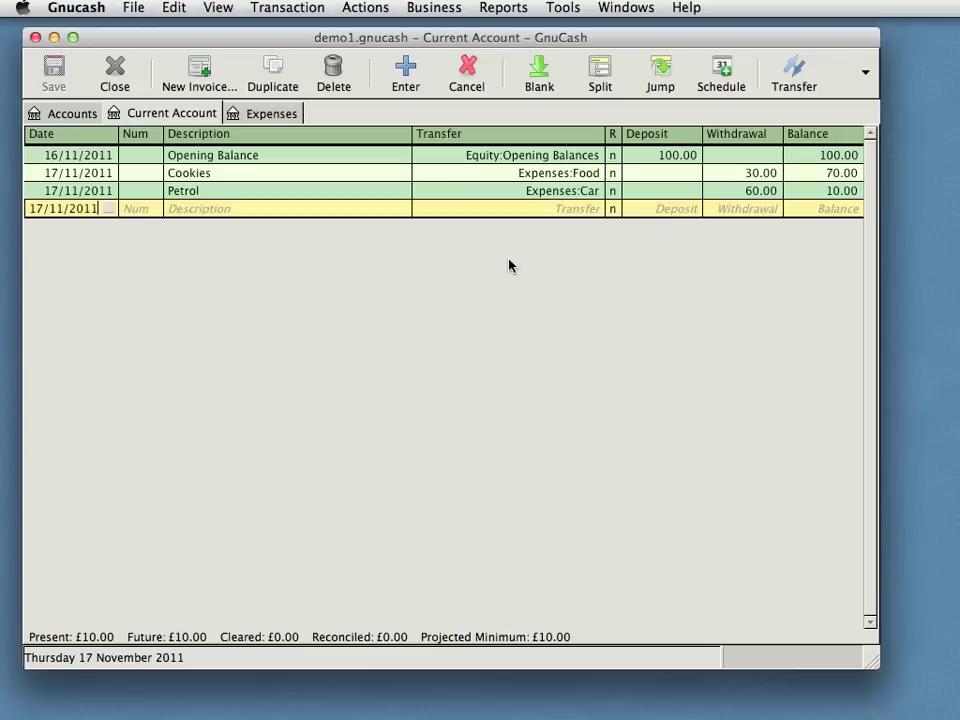
{"action": "key", "text": "Up"}
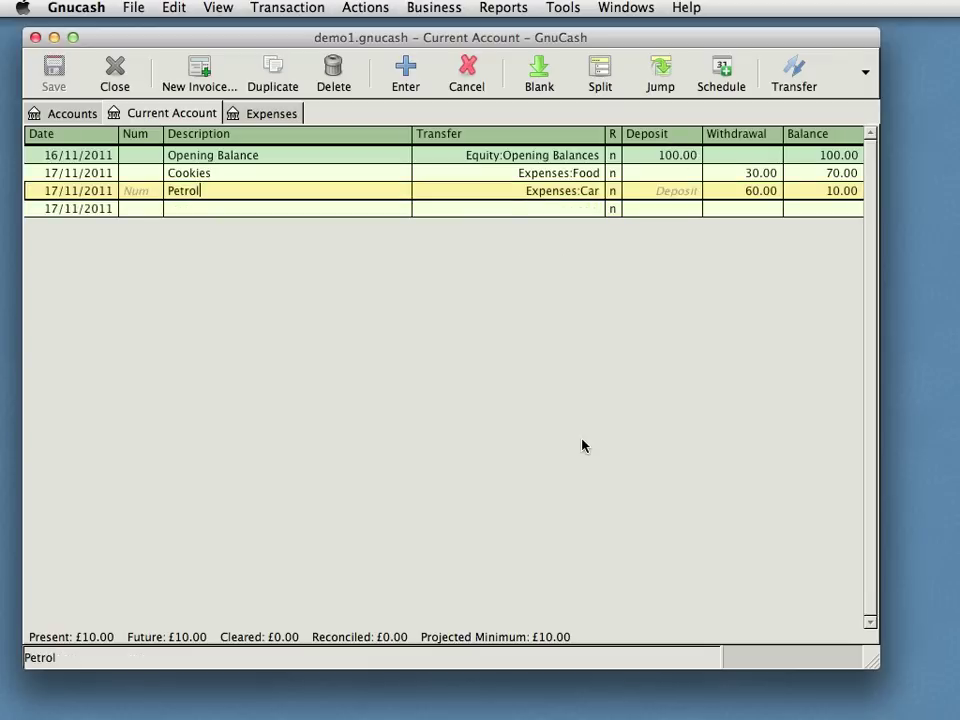
{"action": "left_click", "coordinate": [278, 119]}
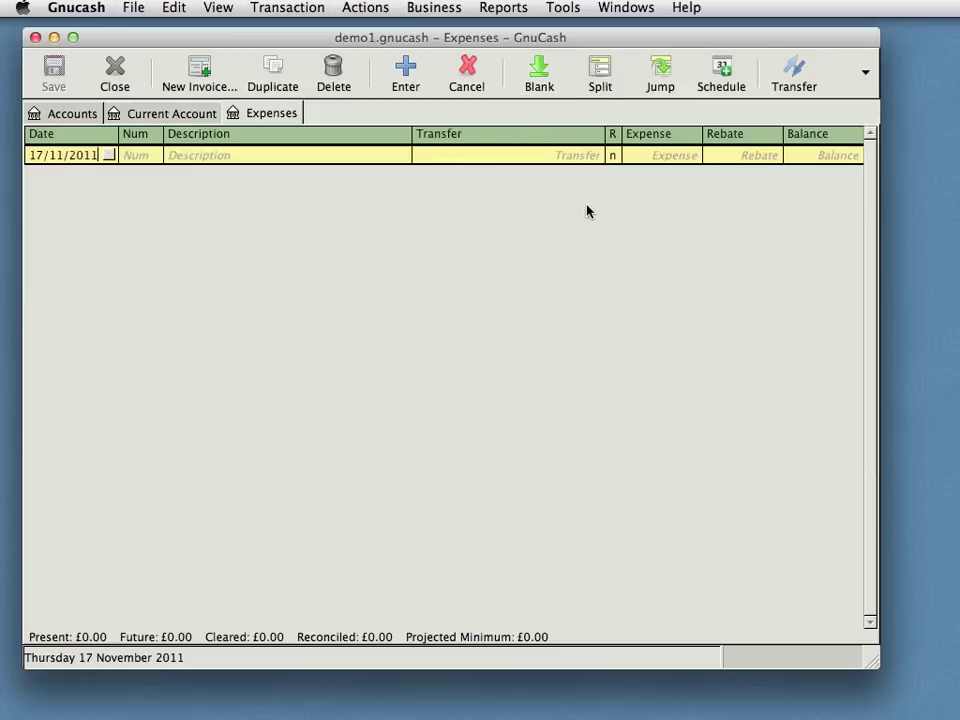
{"action": "left_click", "coordinate": [117, 80]}
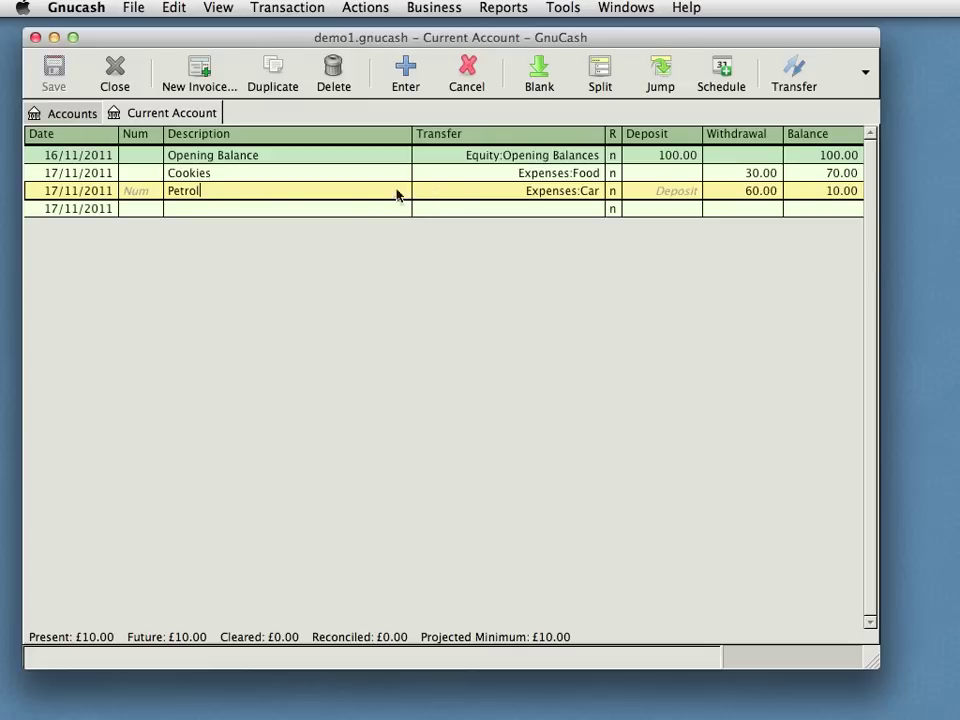
Step: Start a new transaction in the Current Account register, describing it as a named helper cleaning the car
{"action": "left_click", "coordinate": [222, 214]}
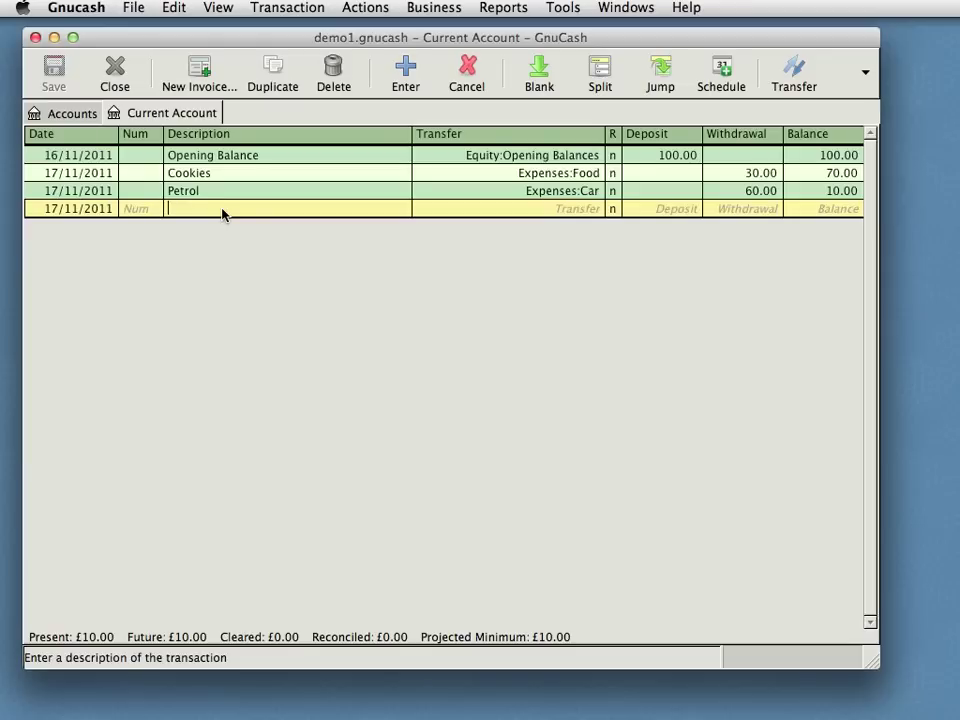
{"action": "type", "text": "Pay"}
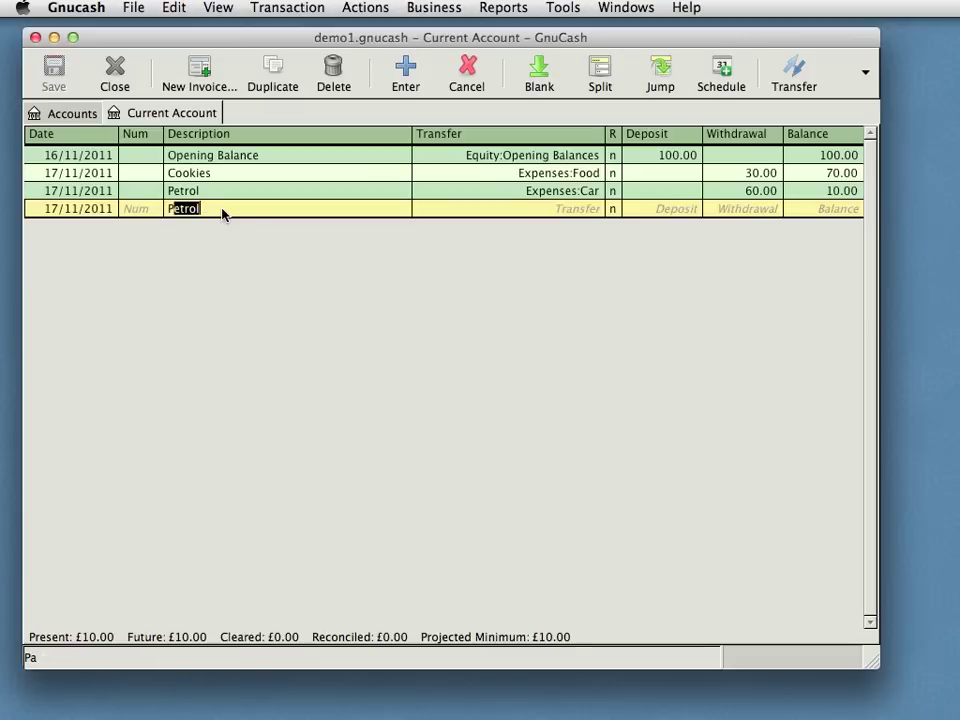
{"action": "key", "text": "BackSpace"}
{"action": "key", "text": "BackSpace"}
{"action": "key", "text": "BackSpace"}
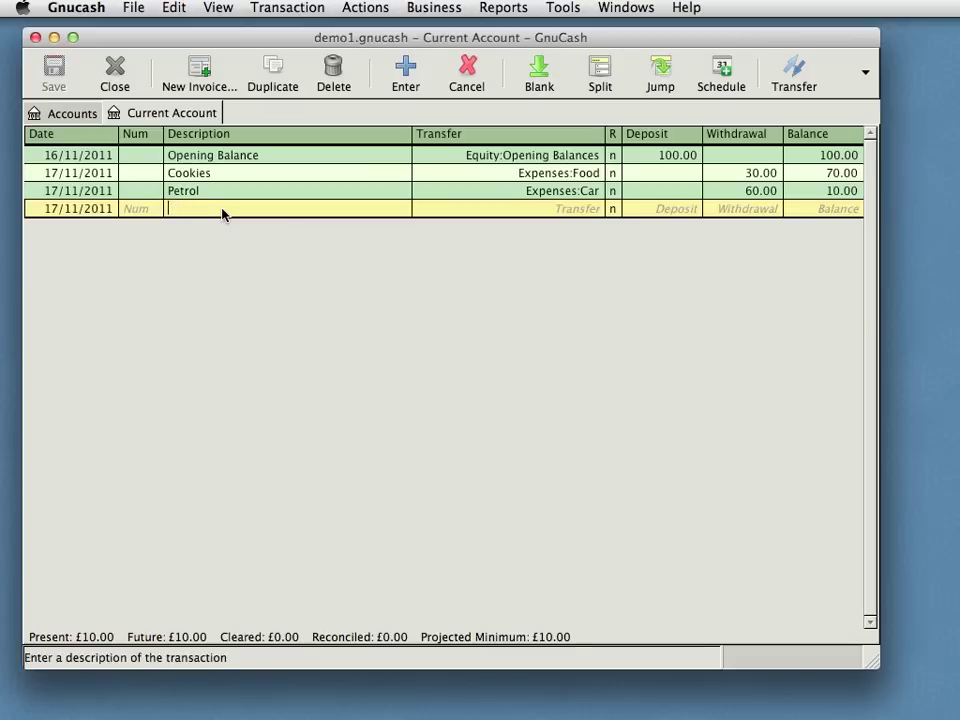
{"action": "type", "text": "Ben to cl"}
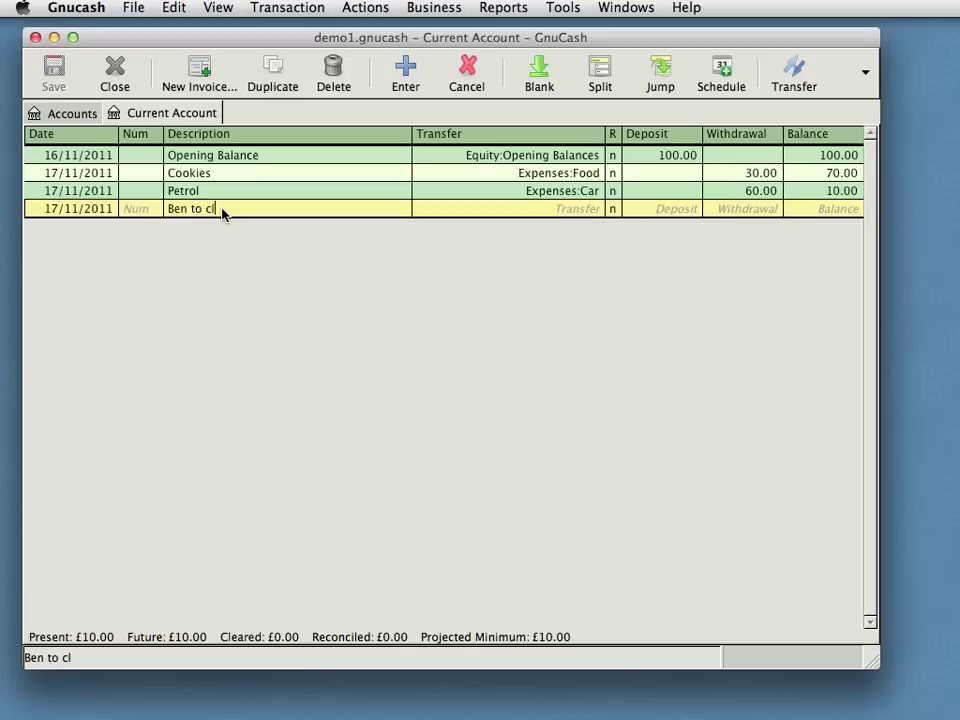
{"action": "type", "text": "ean car"}
Step: Assign the car-cleaning transaction to the Expenses:Car account and record it
{"action": "left_click", "coordinate": [529, 217]}
{"action": "left_click", "coordinate": [599, 209]}
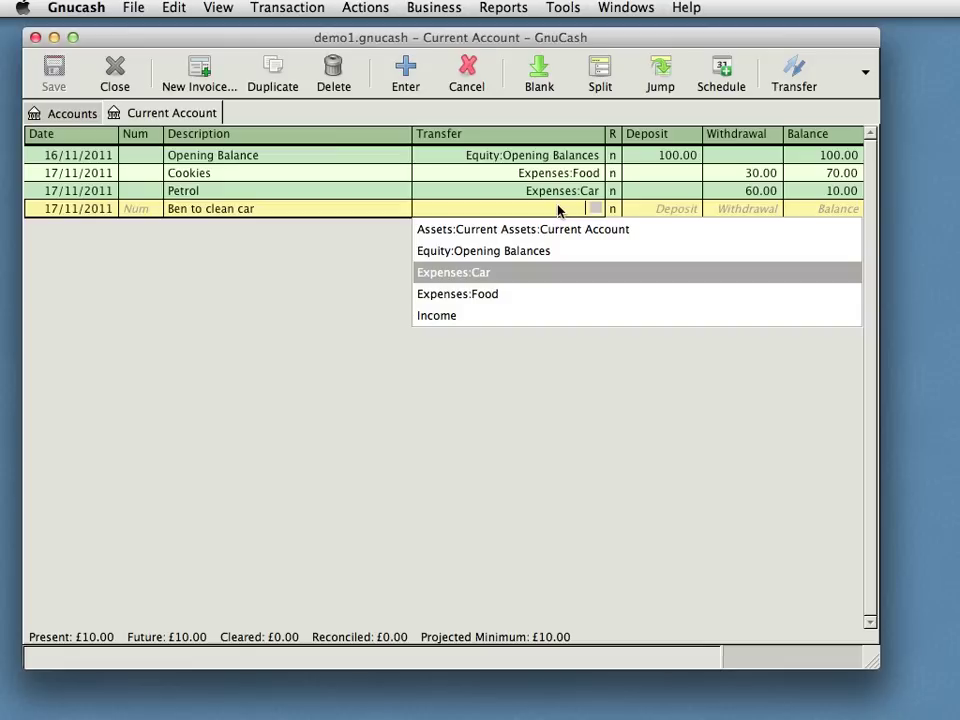
{"action": "type", "text": "Expenses"}
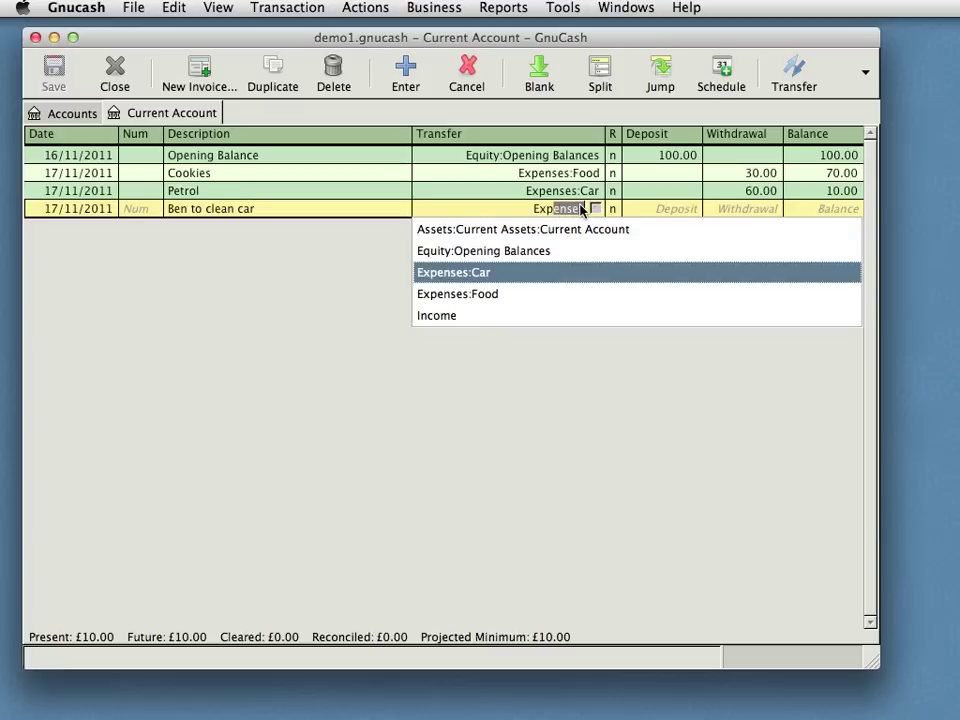
{"action": "type", "text": ":Car"}
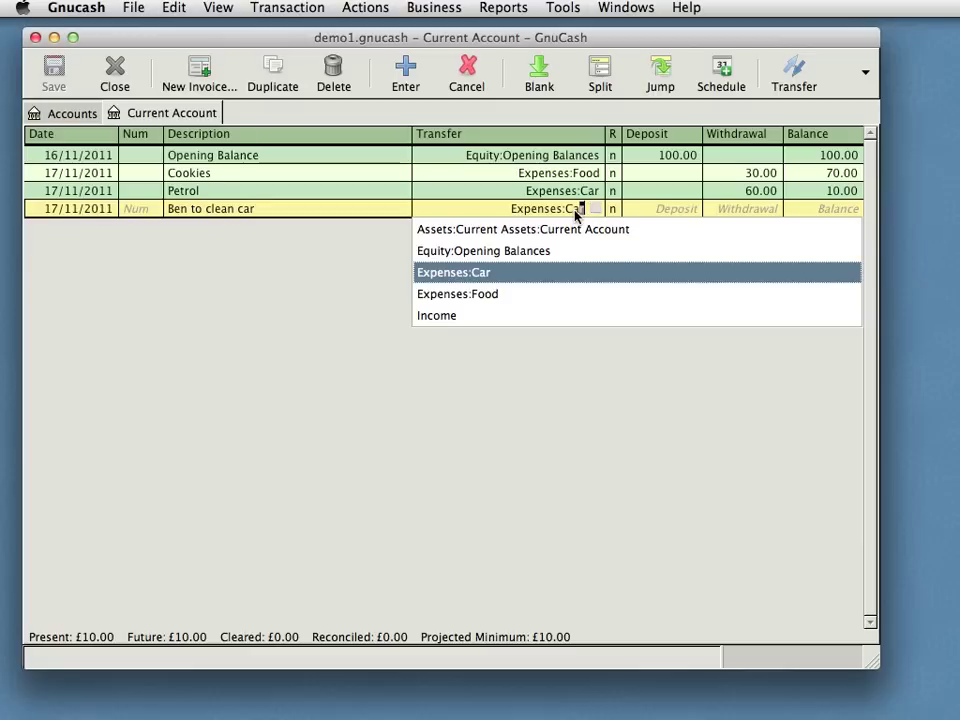
{"action": "key", "text": "Return"}
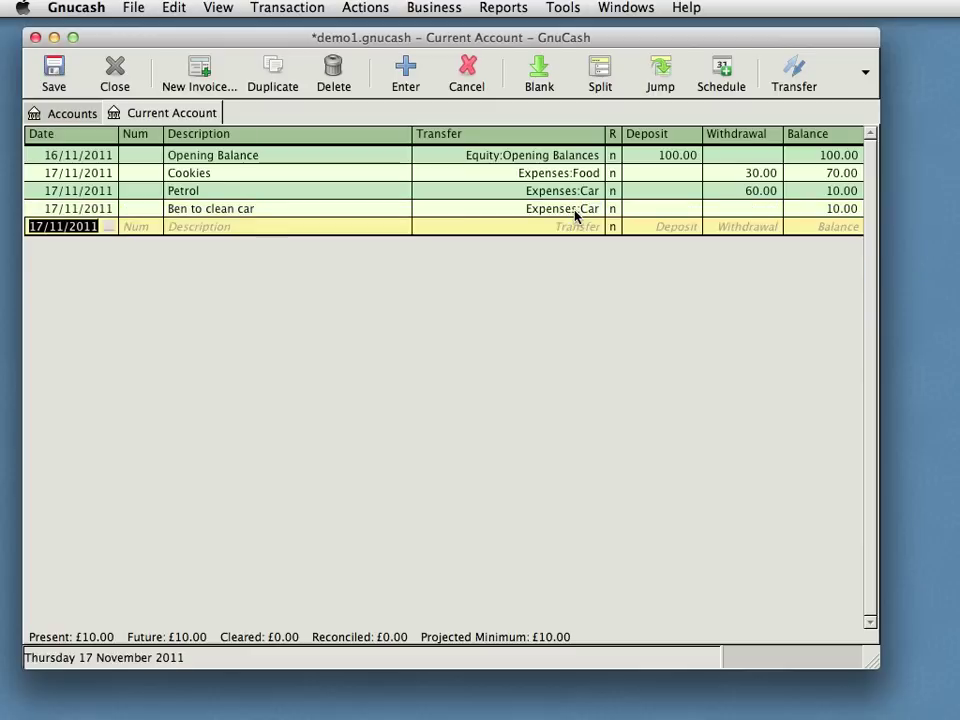
Step: Set the car-cleaning transaction's withdrawal to 5
{"action": "left_click", "coordinate": [745, 208]}
{"action": "type", "text": "5"}
{"action": "key", "text": "Return"}
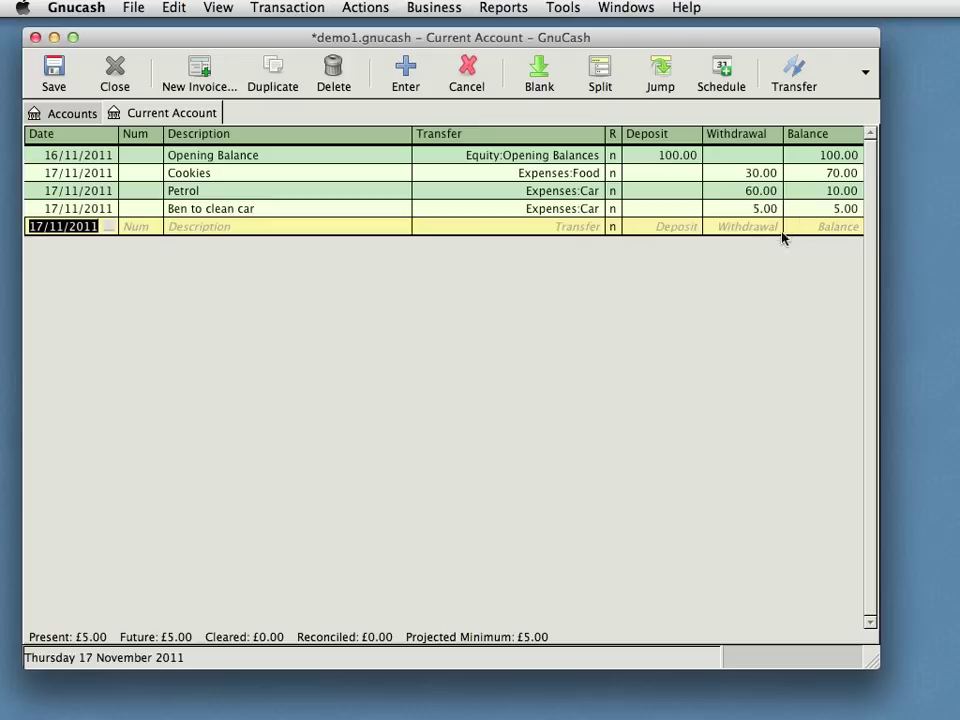
Step: Check the car-cleaning entry in the Car expense register and compare it with the Current Account register
{"action": "left_click", "coordinate": [548, 208]}
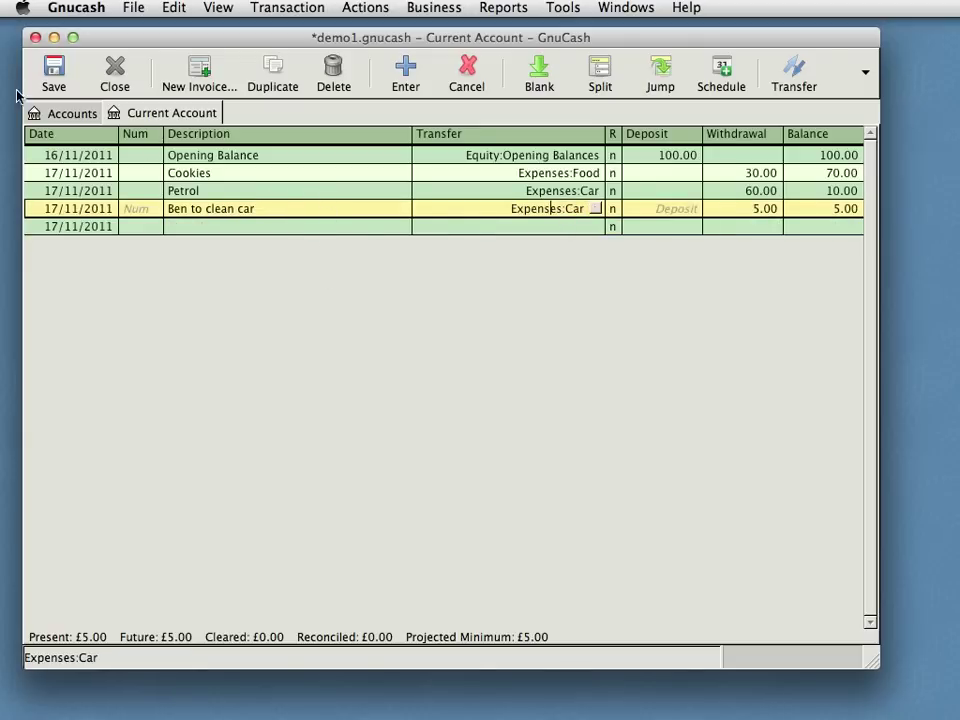
{"action": "left_click", "coordinate": [73, 115]}
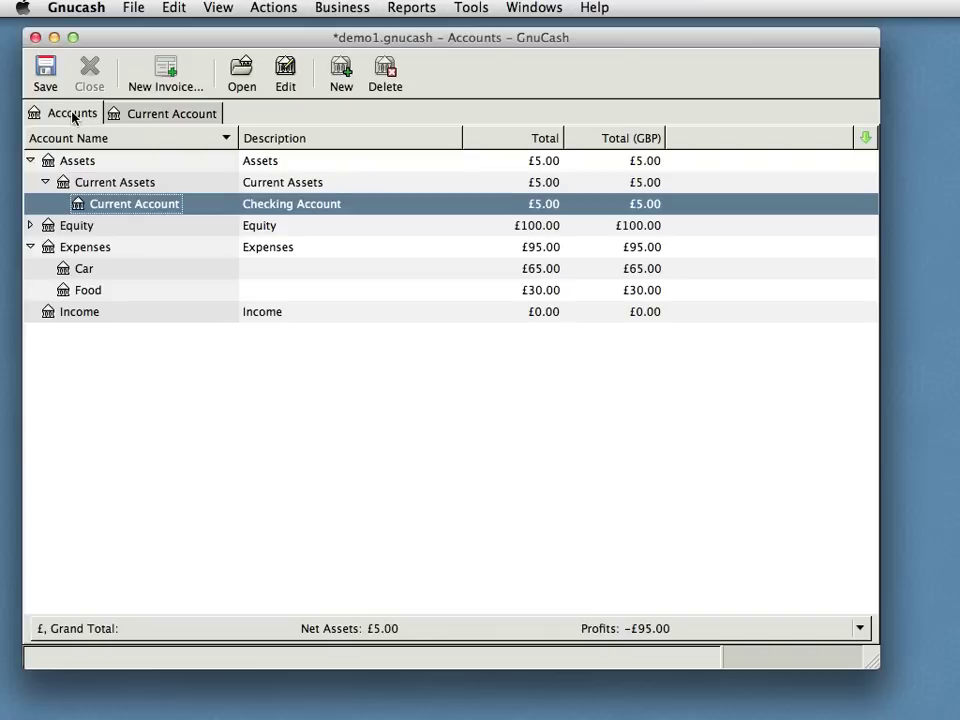
{"action": "double_click", "coordinate": [88, 269]}
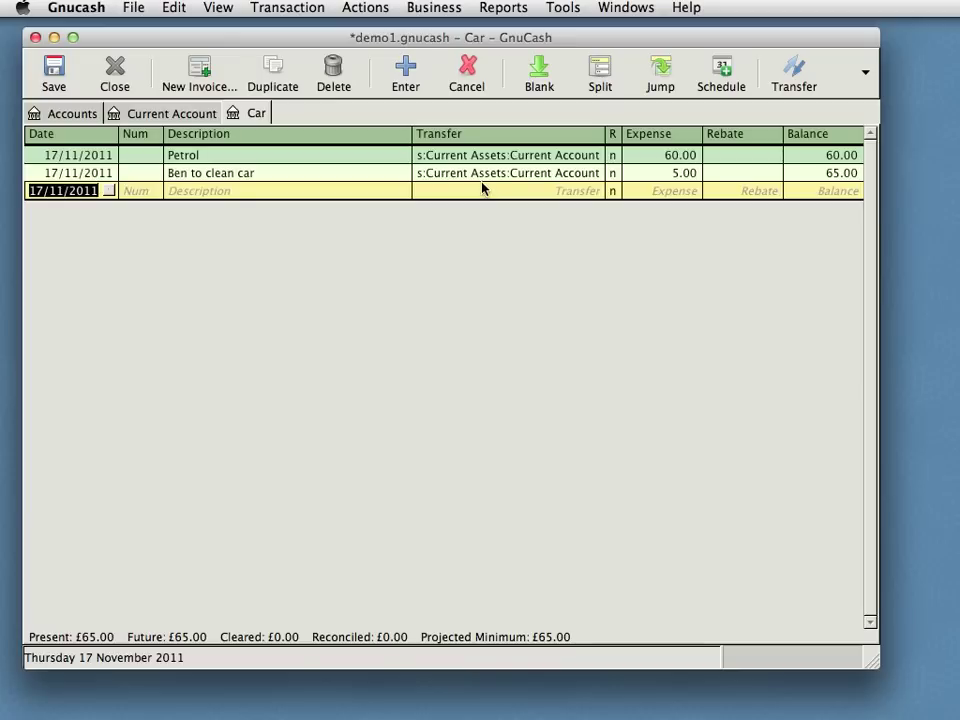
{"action": "left_click", "coordinate": [164, 113]}
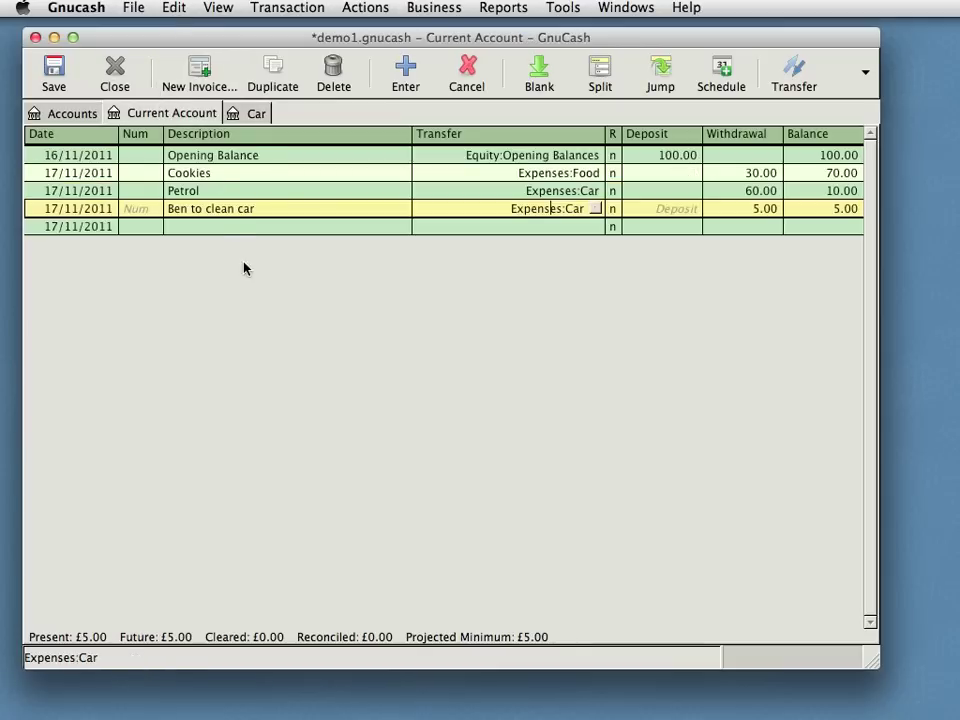
{"action": "left_click", "coordinate": [236, 116]}
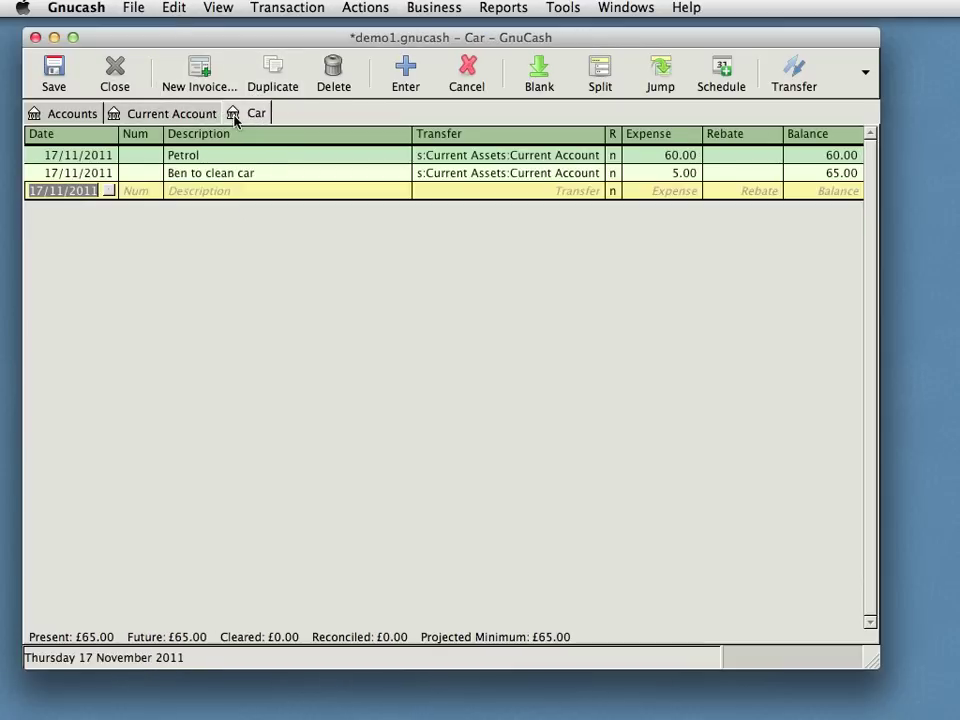
{"action": "left_click", "coordinate": [178, 116]}
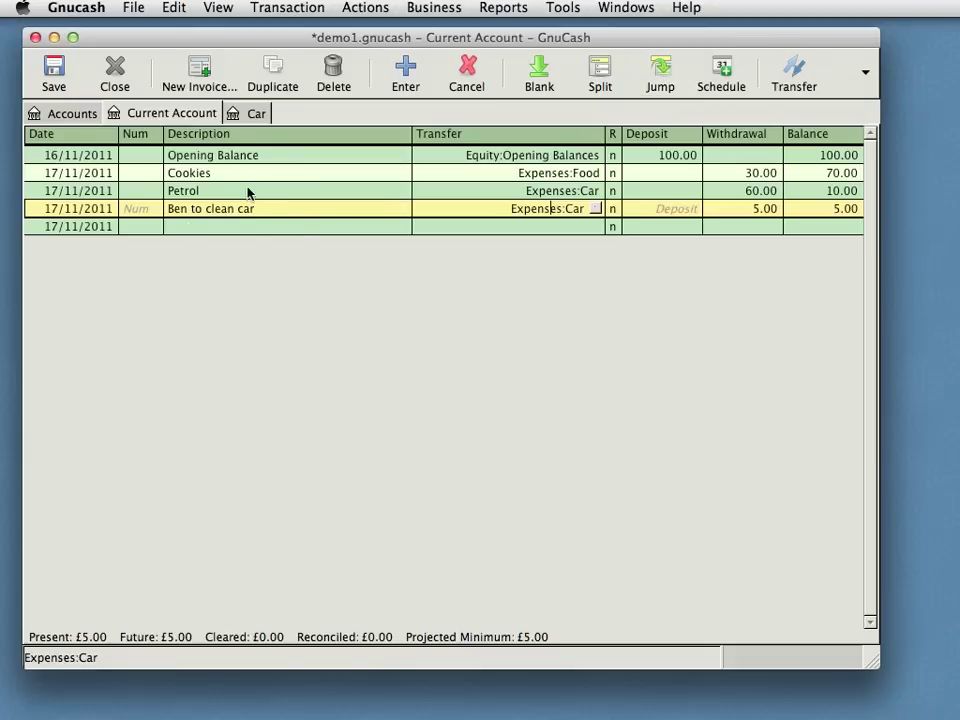
Step: Jump from the Cookies transaction to its counterpart entry in the Food register and back
{"action": "left_click", "coordinate": [297, 176]}
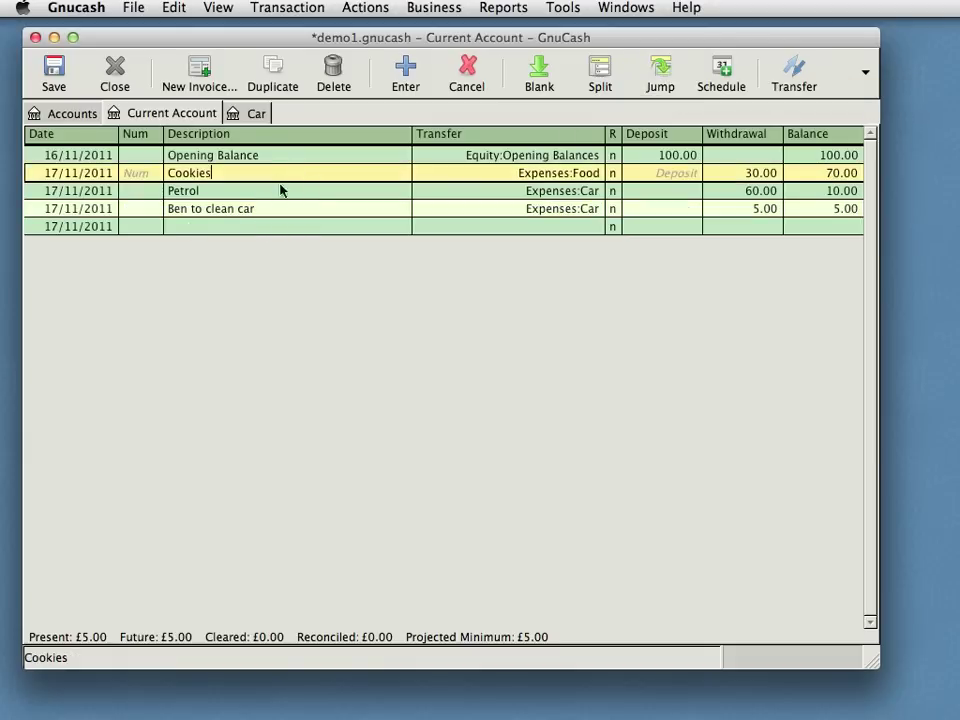
{"action": "left_click", "coordinate": [657, 83]}
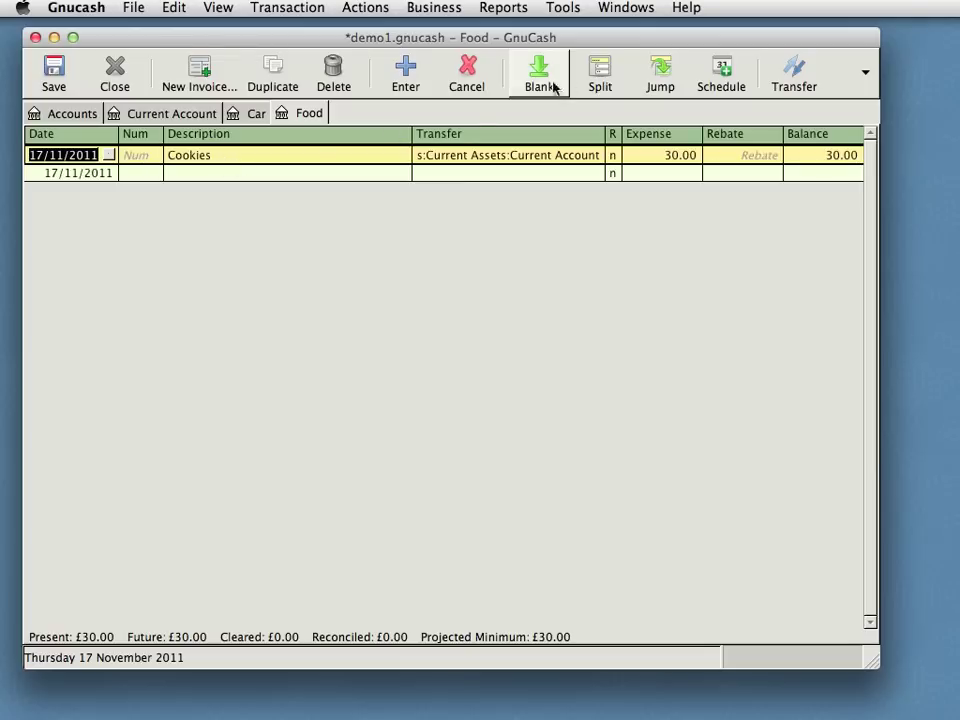
{"action": "left_click", "coordinate": [659, 75]}
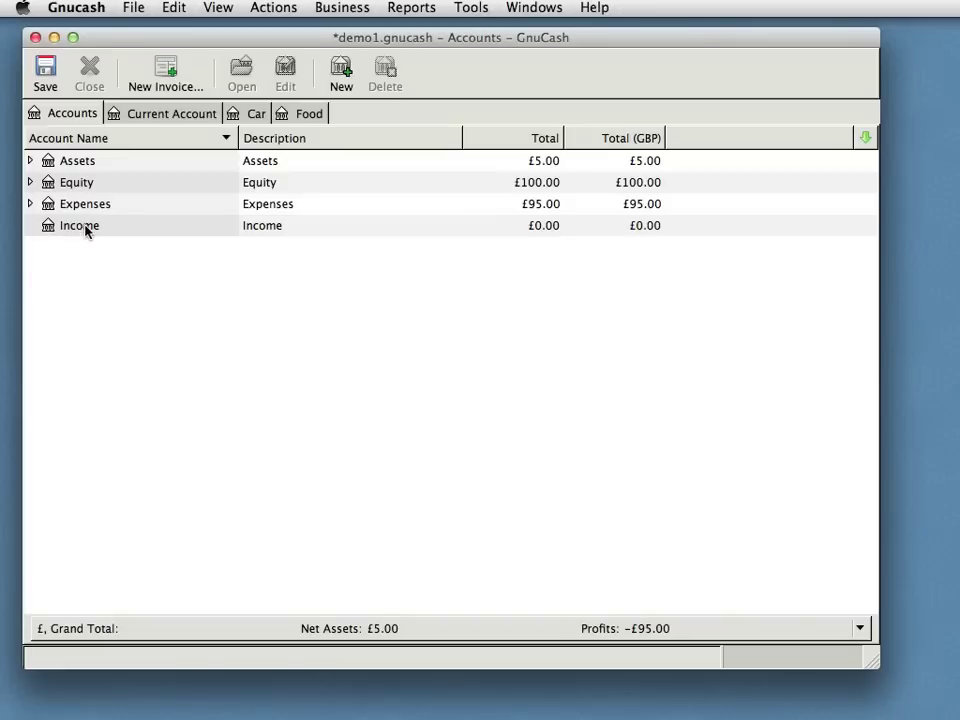
Step: Create a new income account named Salary under the Income account
{"action": "left_click", "coordinate": [86, 228]}
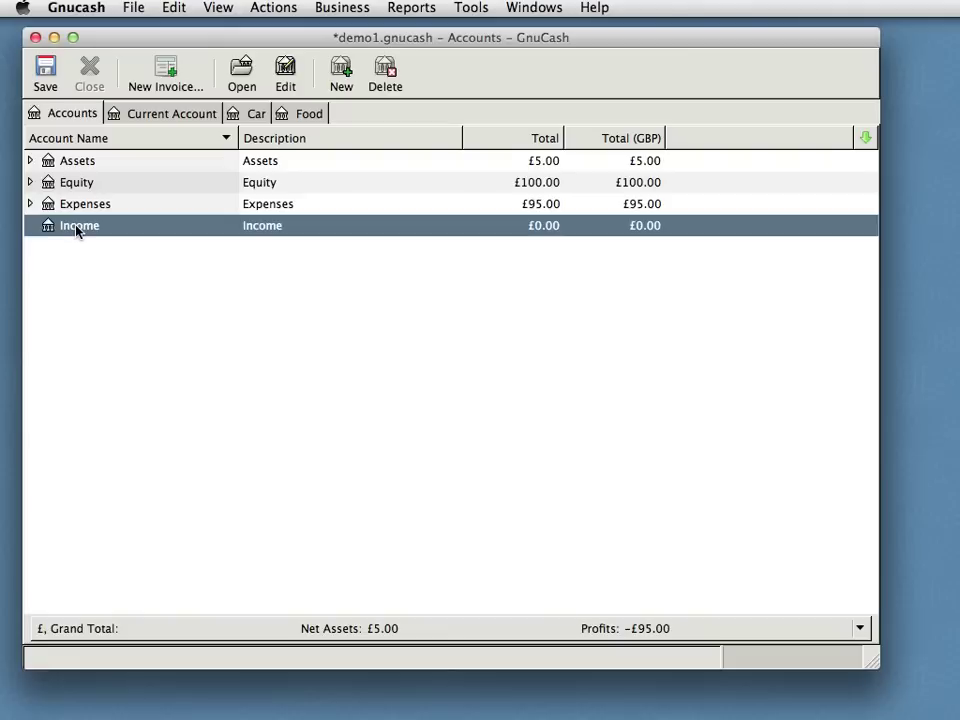
{"action": "left_click", "coordinate": [340, 76]}
{"action": "type", "text": "S"}
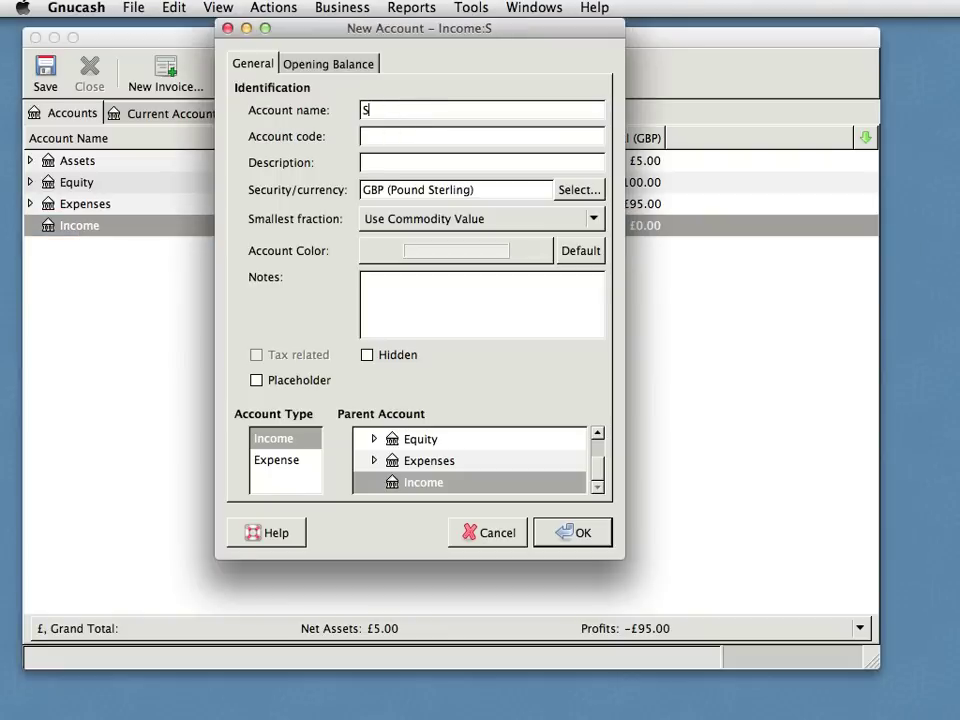
{"action": "type", "text": "alary"}
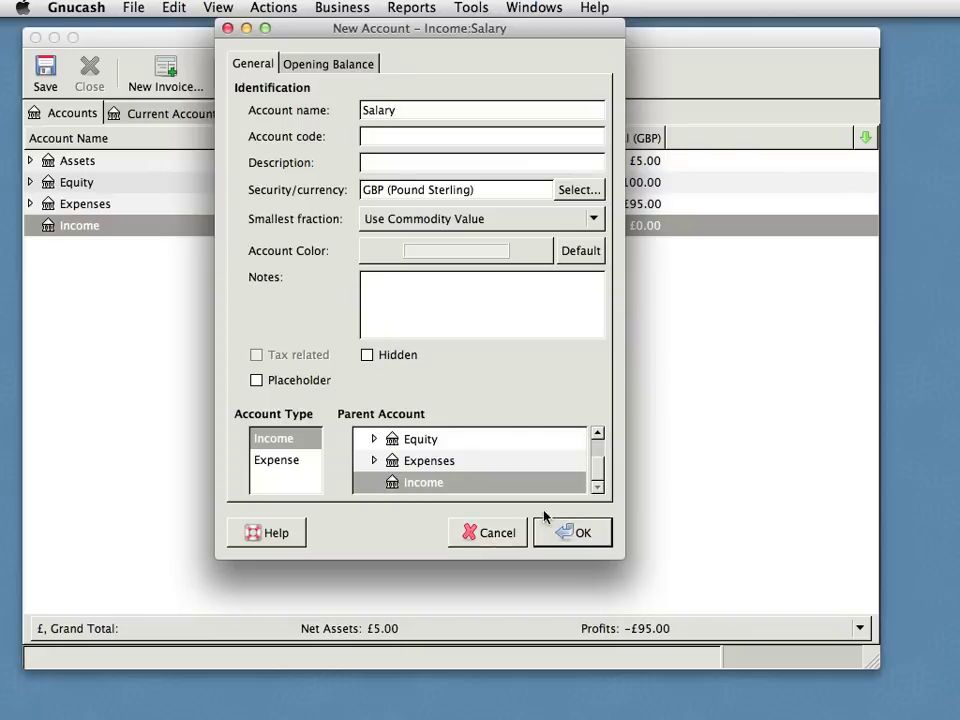
{"action": "left_click", "coordinate": [583, 533]}
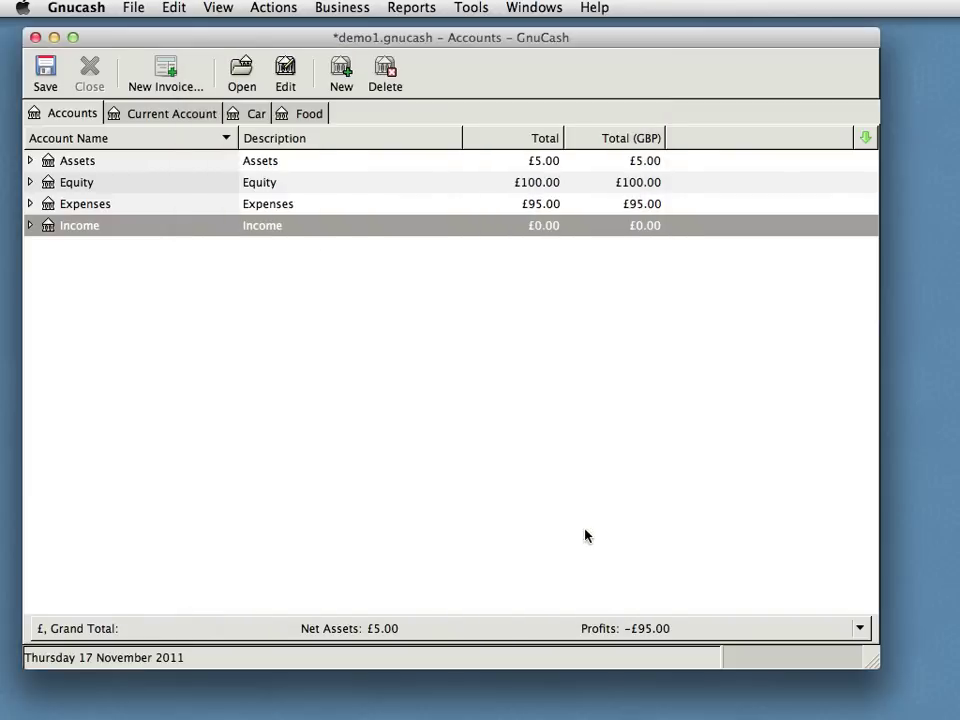
Step: Open the Salary account's register and enter a Paycheck transaction with an income of 250
{"action": "left_click", "coordinate": [30, 226]}
{"action": "left_click", "coordinate": [92, 253]}
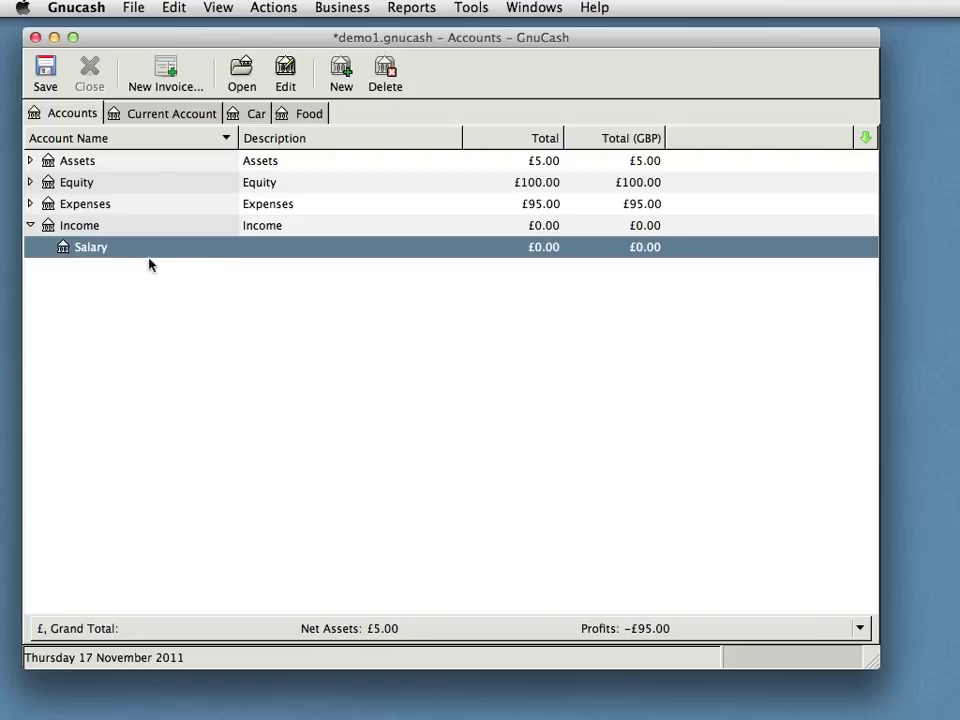
{"action": "double_click", "coordinate": [96, 255]}
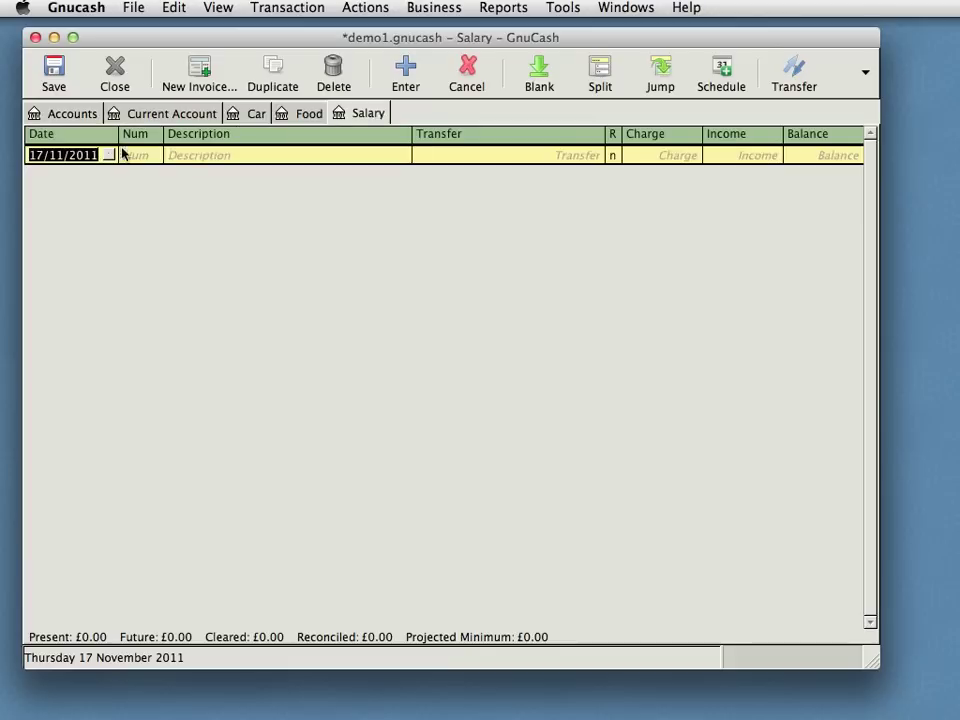
{"action": "left_click", "coordinate": [204, 156]}
{"action": "type", "text": "Paycheck"}
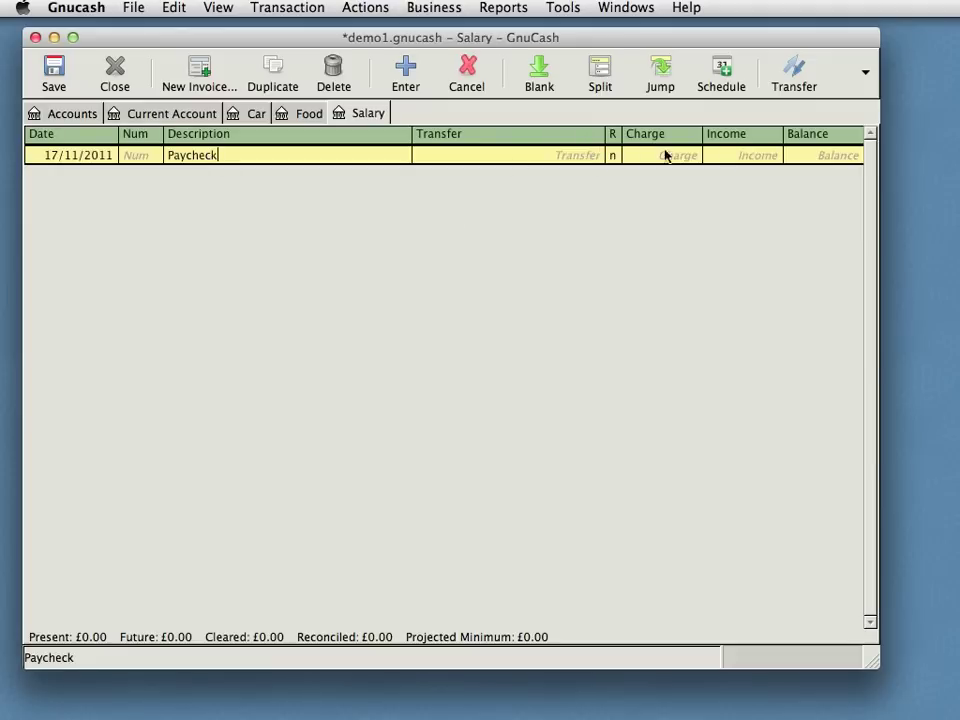
{"action": "left_click", "coordinate": [757, 158]}
{"action": "type", "text": "250"}
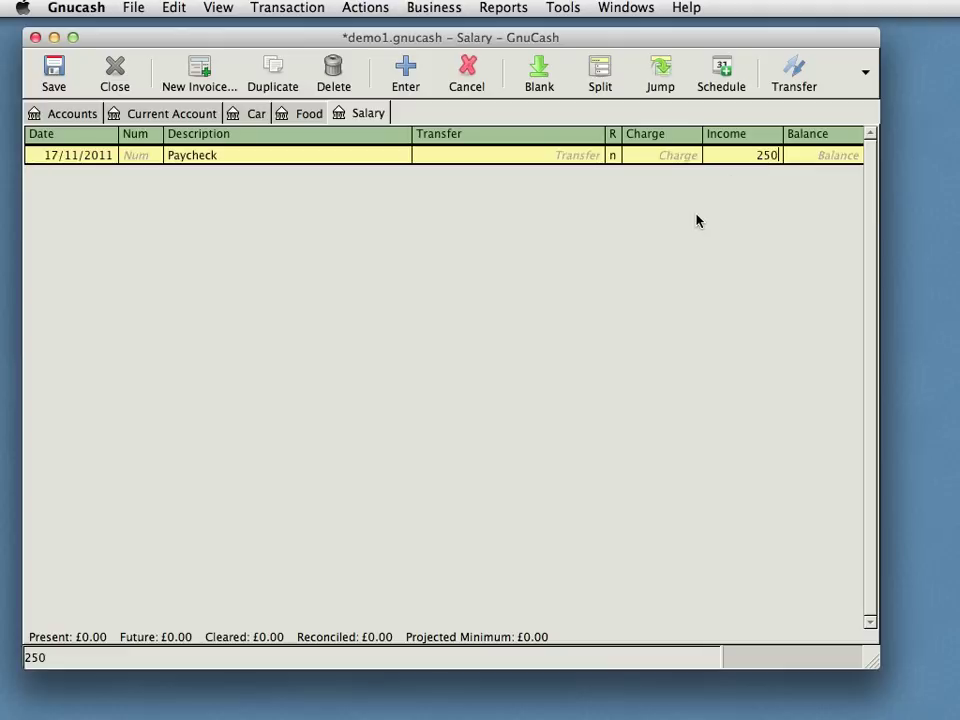
Step: Set the Paycheck's transfer account to Assets:Current Assets:Current Account and record the transaction
{"action": "left_click", "coordinate": [577, 156]}
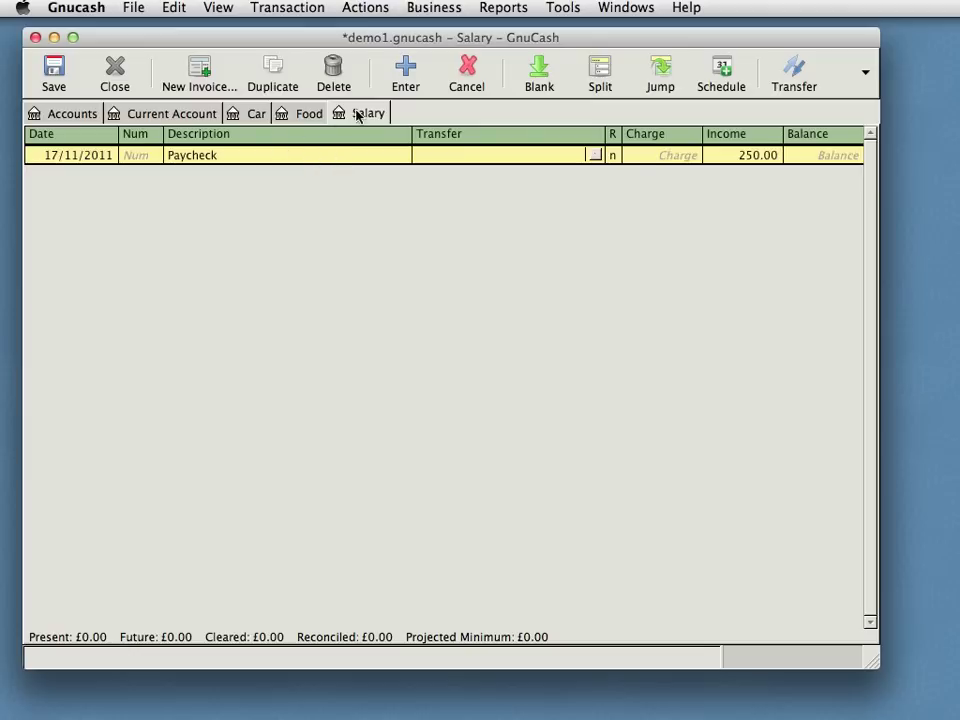
{"action": "left_click", "coordinate": [596, 155]}
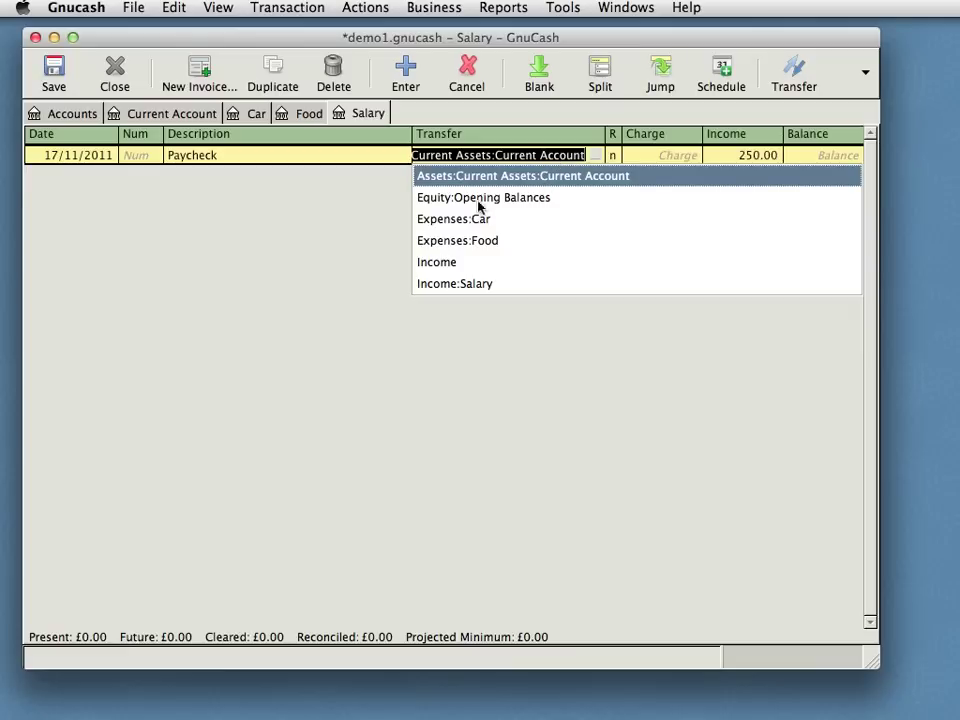
{"action": "left_click", "coordinate": [595, 155]}
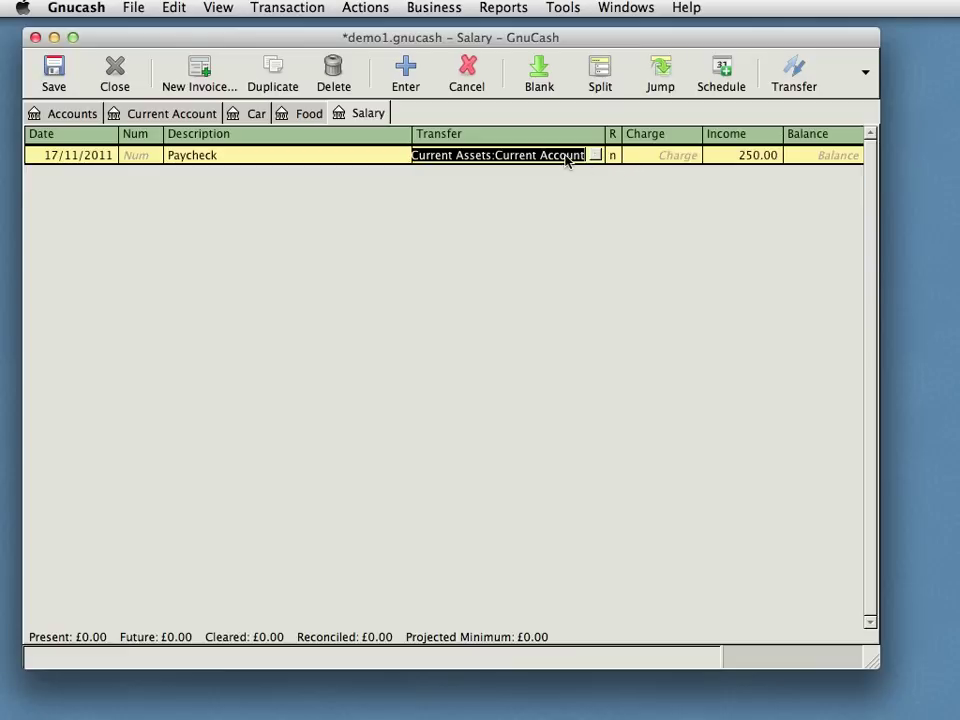
{"action": "key", "text": "Return"}
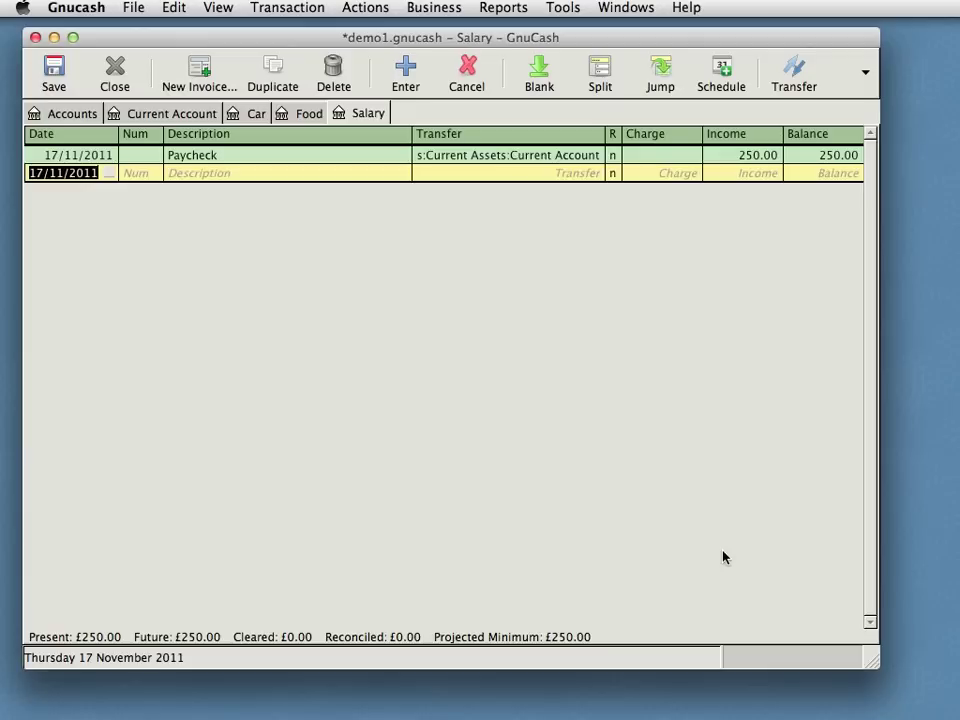
Step: Review the account totals under Assets, and check the Paycheck deposit in the Current Account register
{"action": "left_click", "coordinate": [44, 116]}
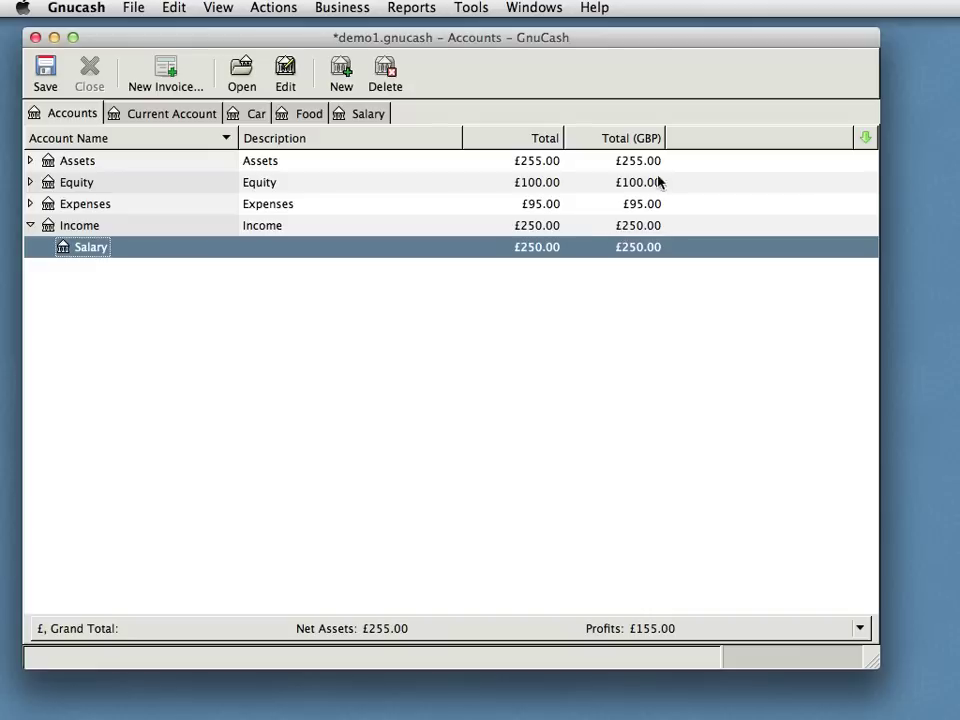
{"action": "left_click", "coordinate": [30, 161]}
{"action": "left_click", "coordinate": [45, 183]}
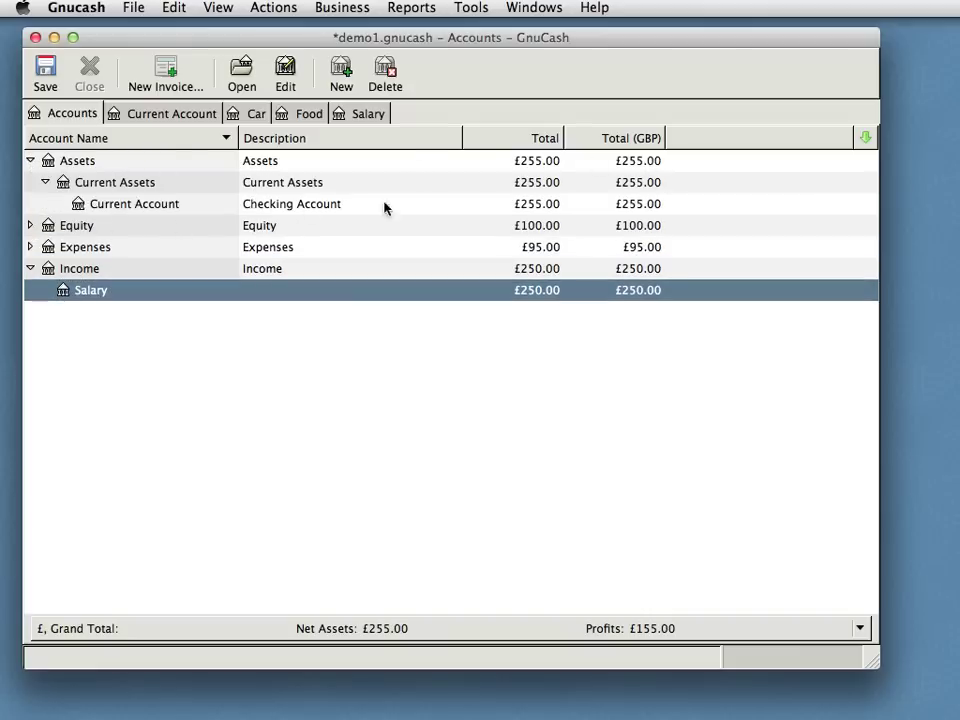
{"action": "left_click", "coordinate": [323, 207]}
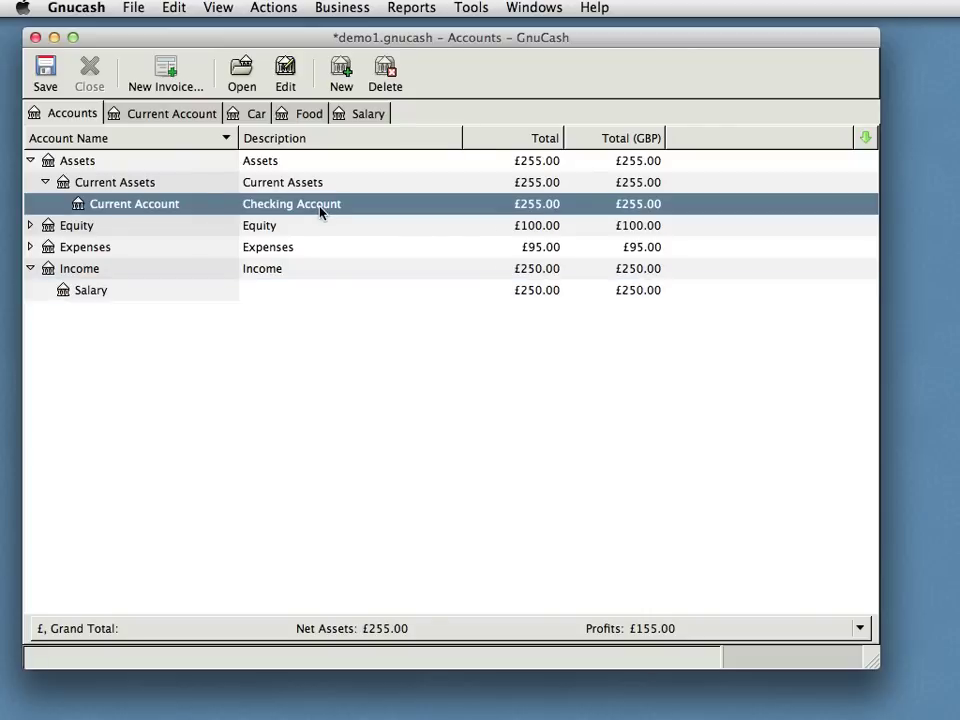
{"action": "double_click", "coordinate": [140, 205]}
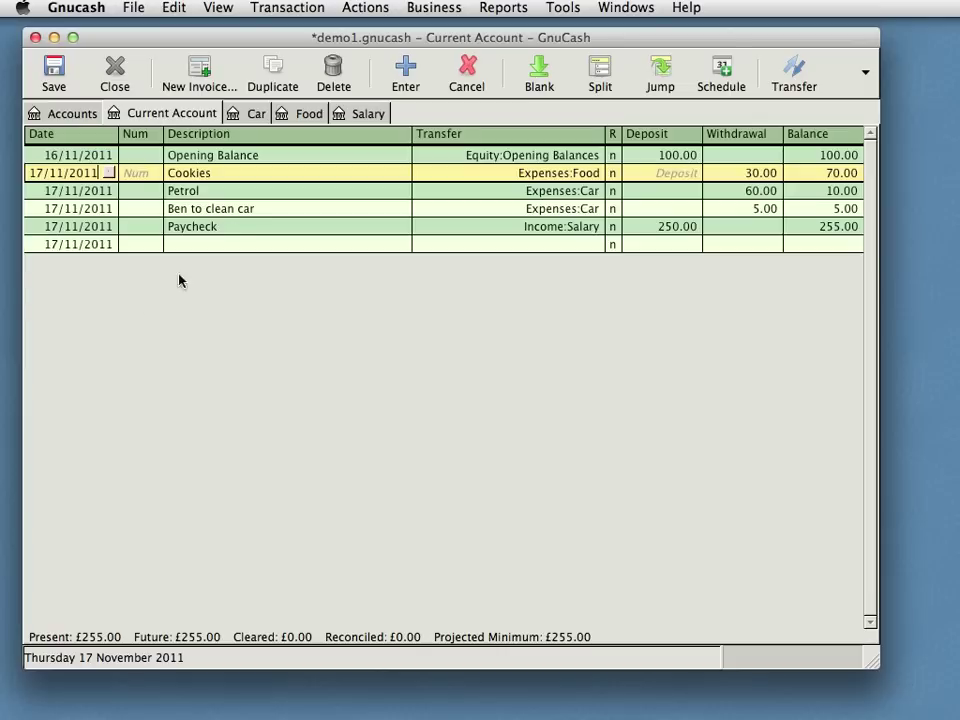
Step: Generate the Profit & Loss report from the income and expense reports
{"action": "left_click", "coordinate": [504, 10]}
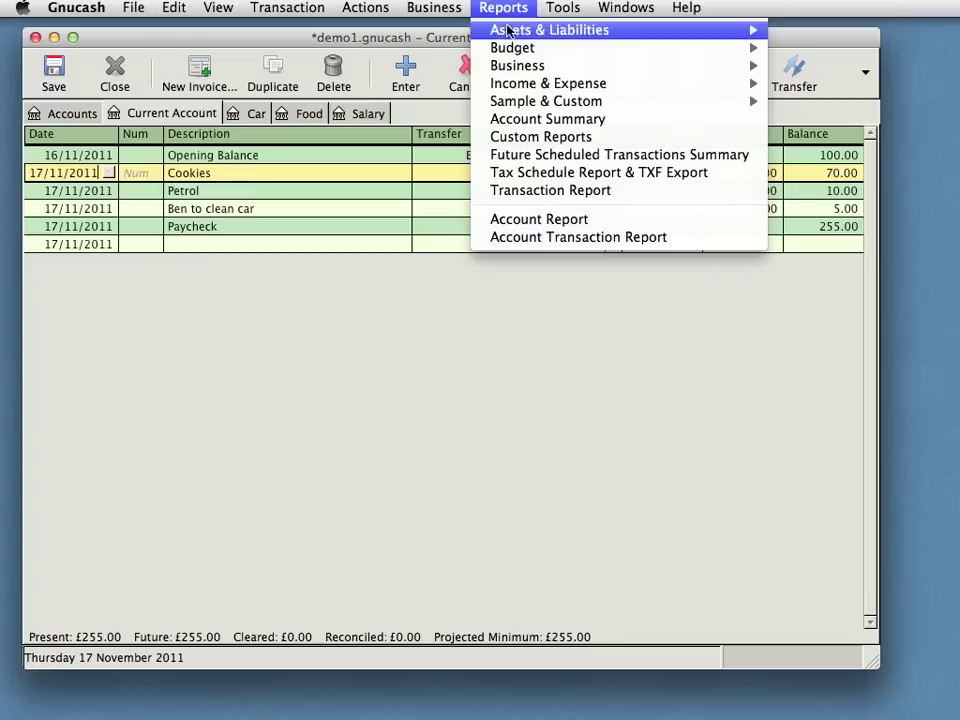
{"action": "mouse_move", "coordinate": [527, 88]}
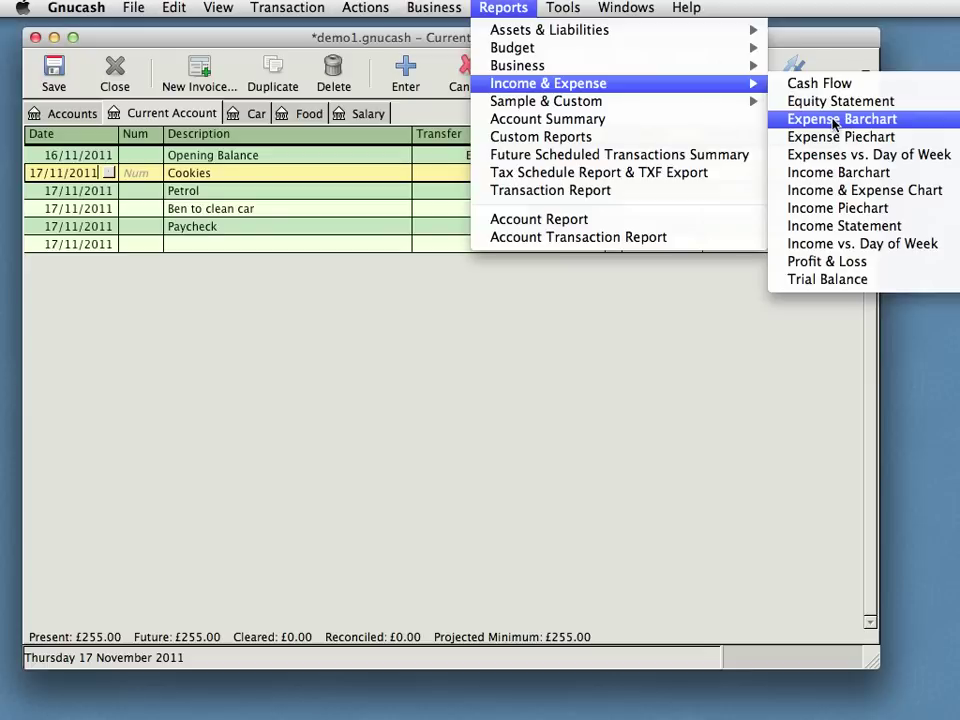
{"action": "left_click", "coordinate": [843, 262]}
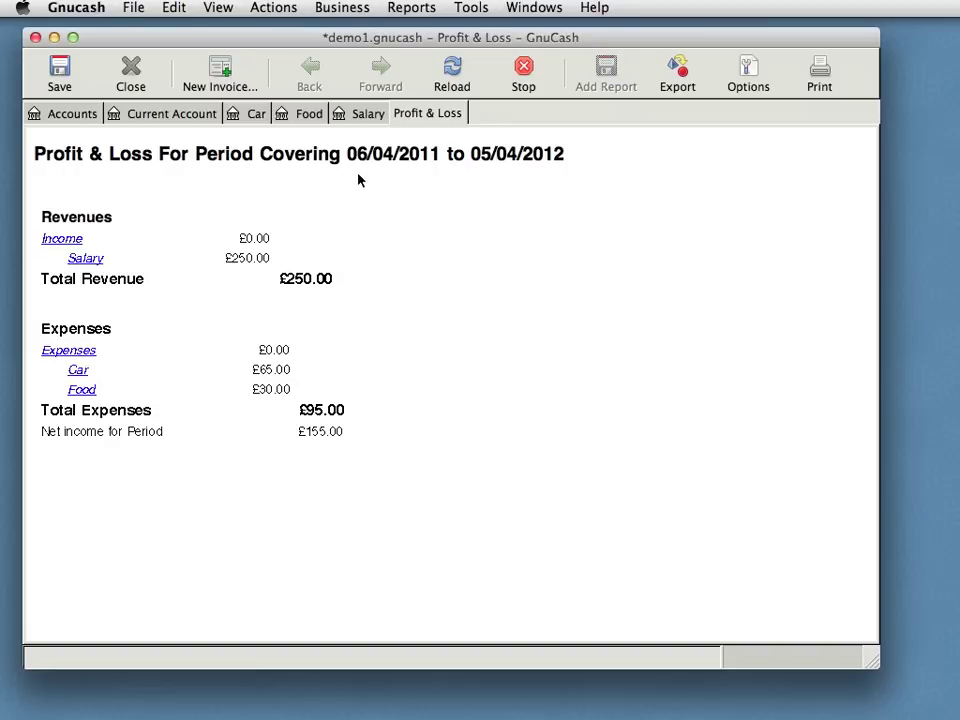
Step: Review the Profit & Loss report's account selection and general options, and close them without making changes
{"action": "left_click", "coordinate": [745, 73]}
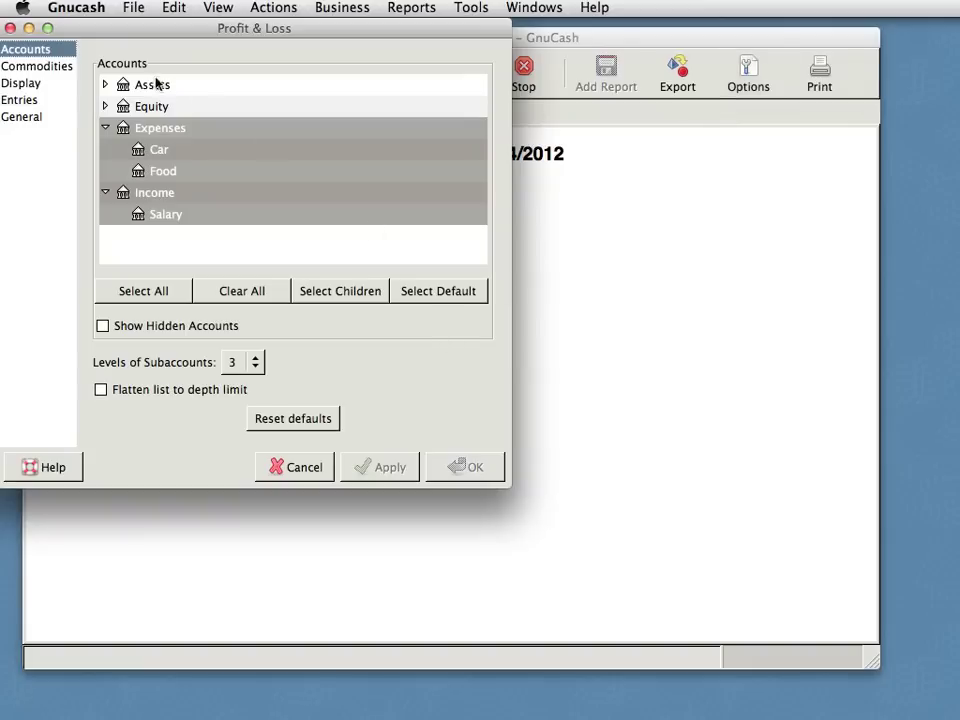
{"action": "left_click", "coordinate": [15, 117]}
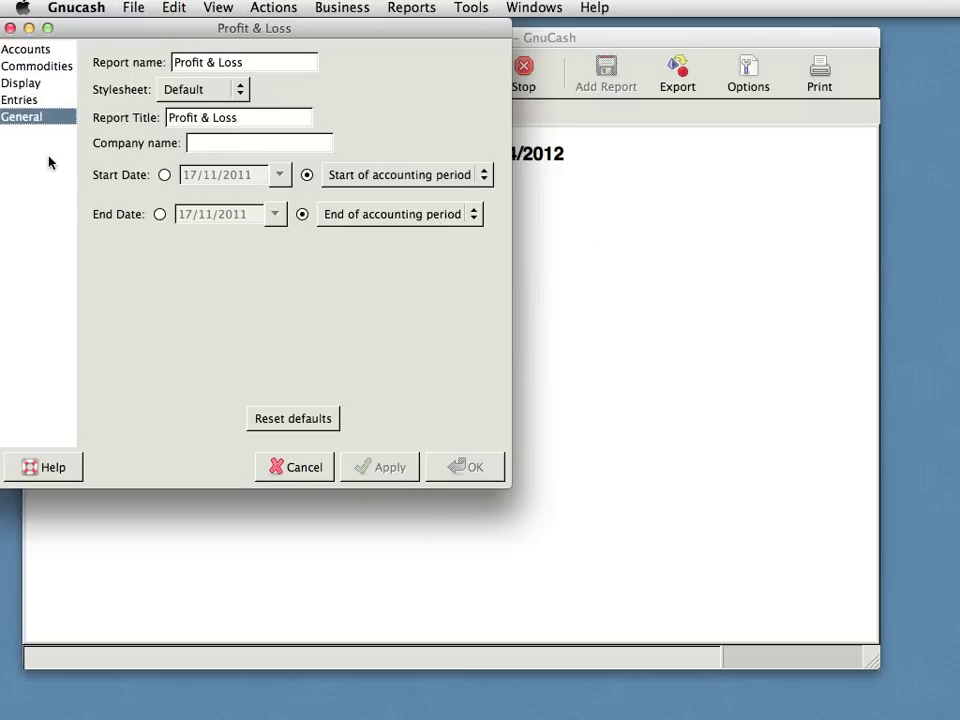
{"action": "left_click", "coordinate": [38, 49]}
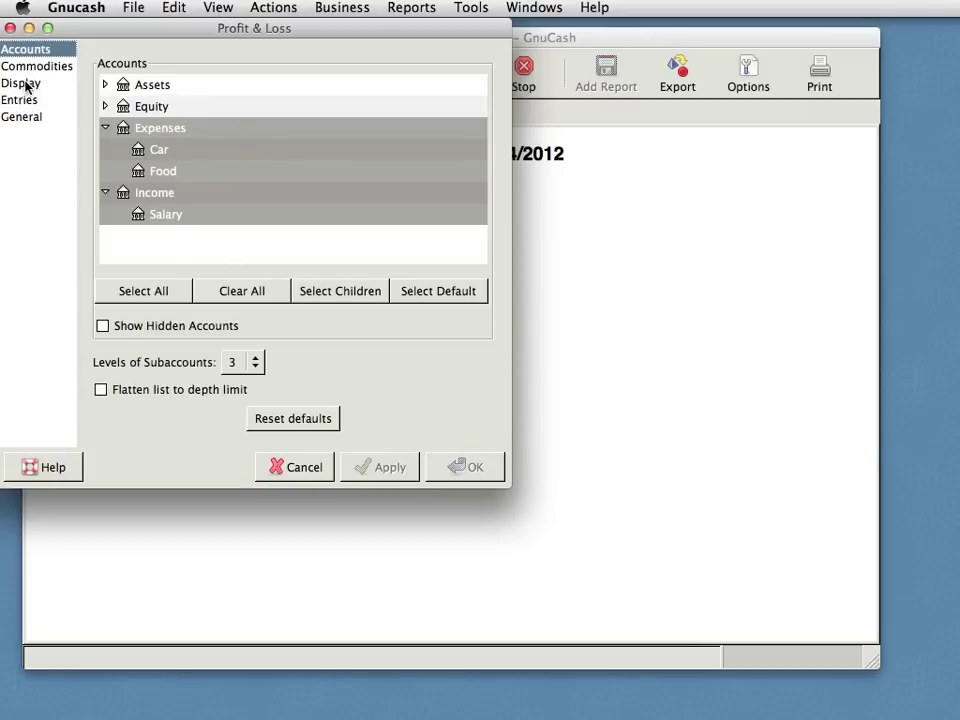
{"action": "left_click", "coordinate": [284, 469]}
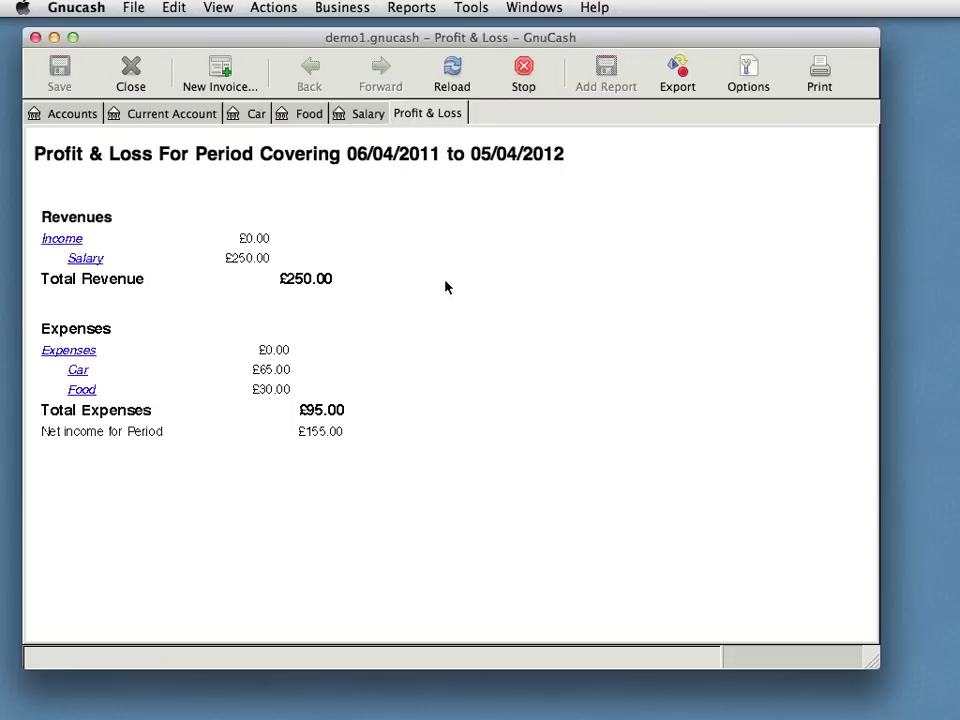
Step: Examine the accounting period dates and the date and time format settings in the GnuCash preferences
{"action": "left_click", "coordinate": [62, 8]}
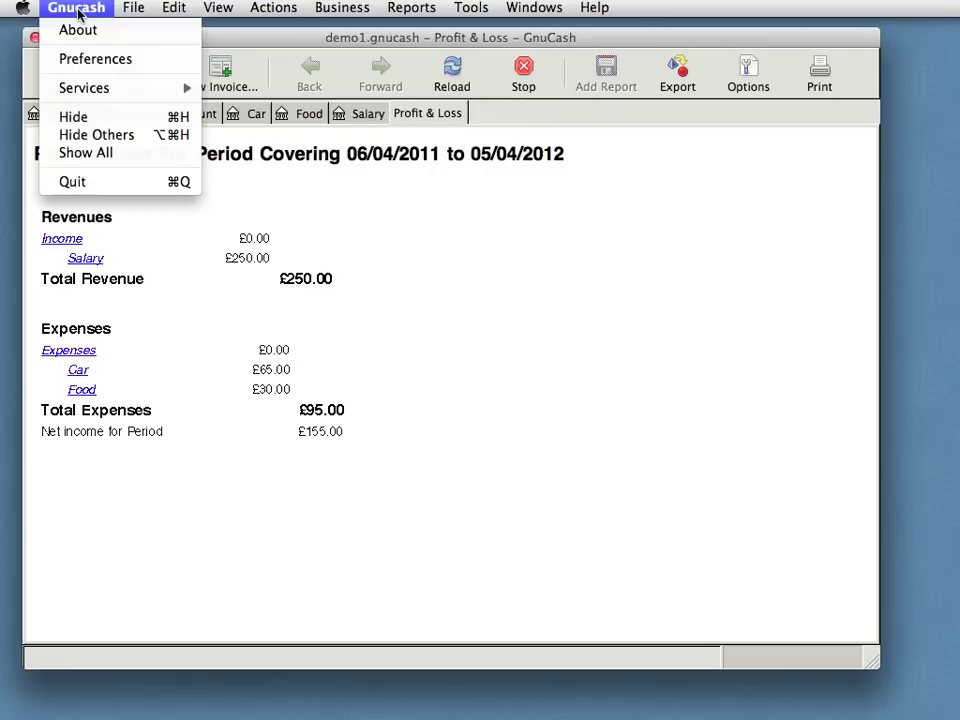
{"action": "left_click", "coordinate": [95, 60]}
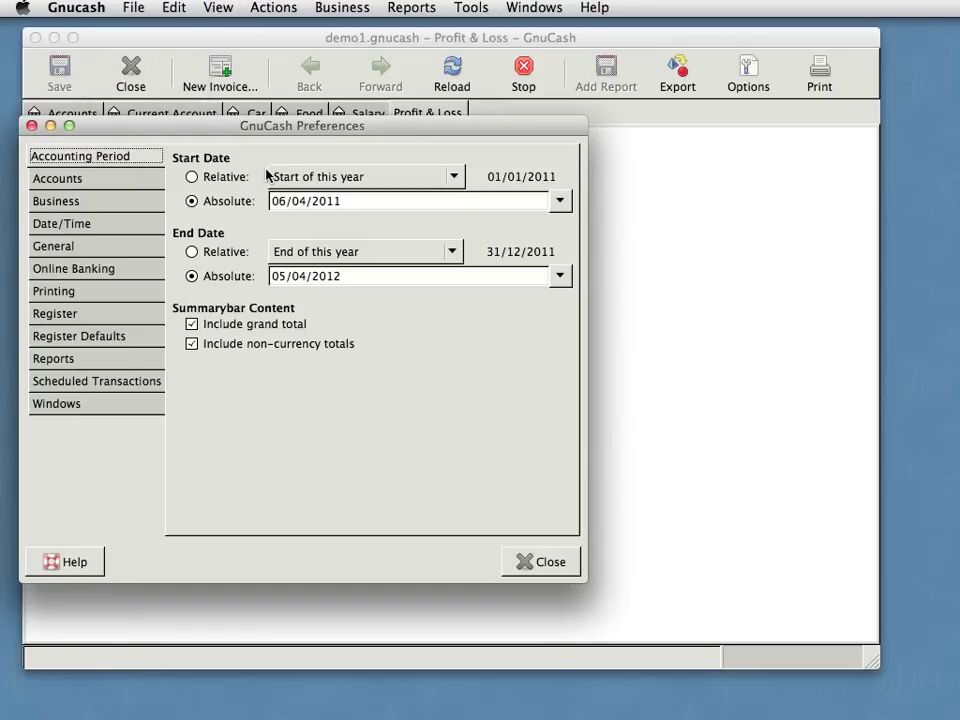
{"action": "left_click_drag", "start_coordinate": [303, 130], "coordinate": [331, 117]}
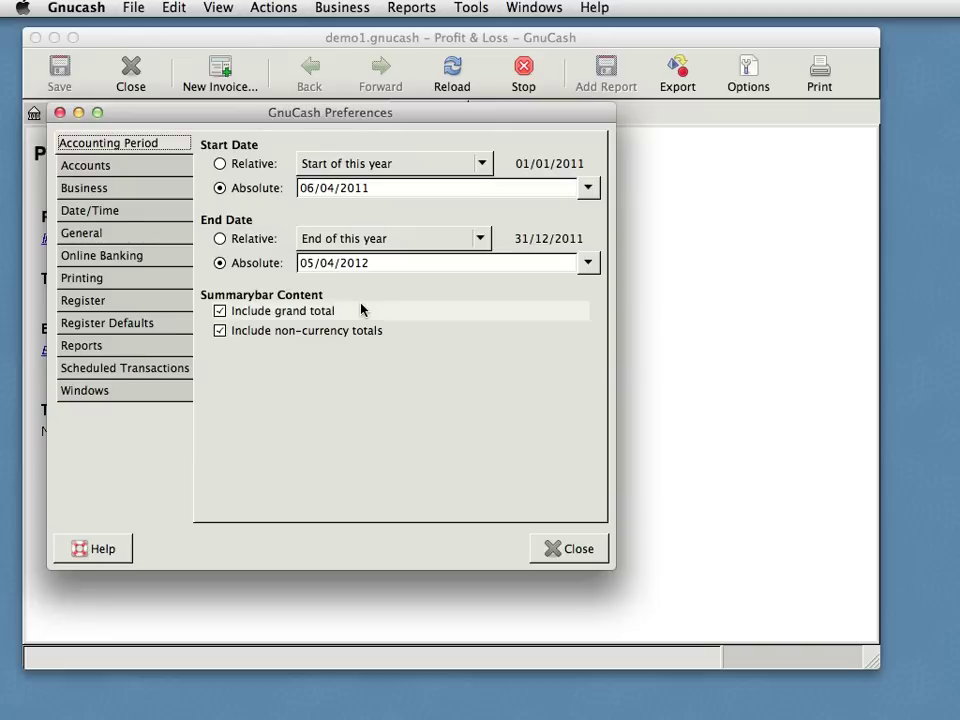
{"action": "mouse_move", "coordinate": [446, 316]}
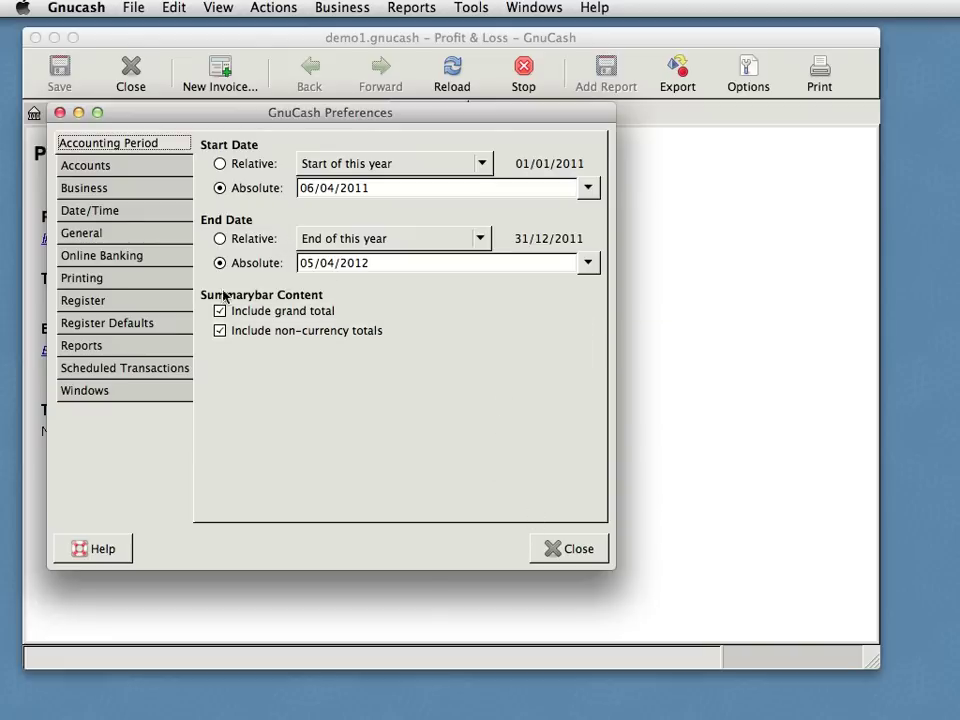
{"action": "left_click", "coordinate": [90, 210]}
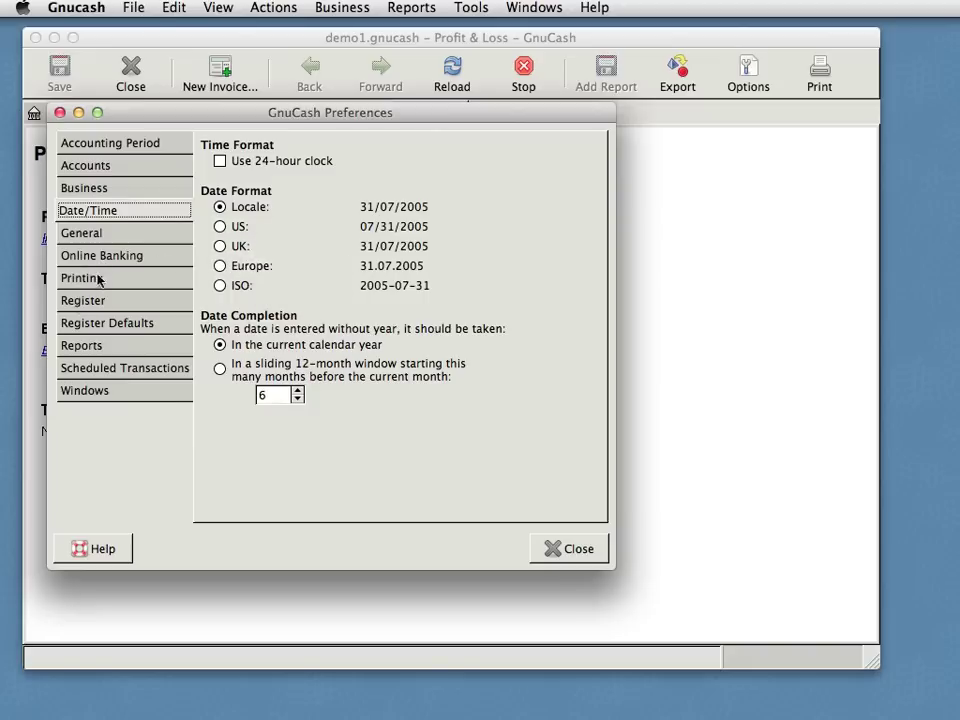
{"action": "left_click", "coordinate": [584, 551]}
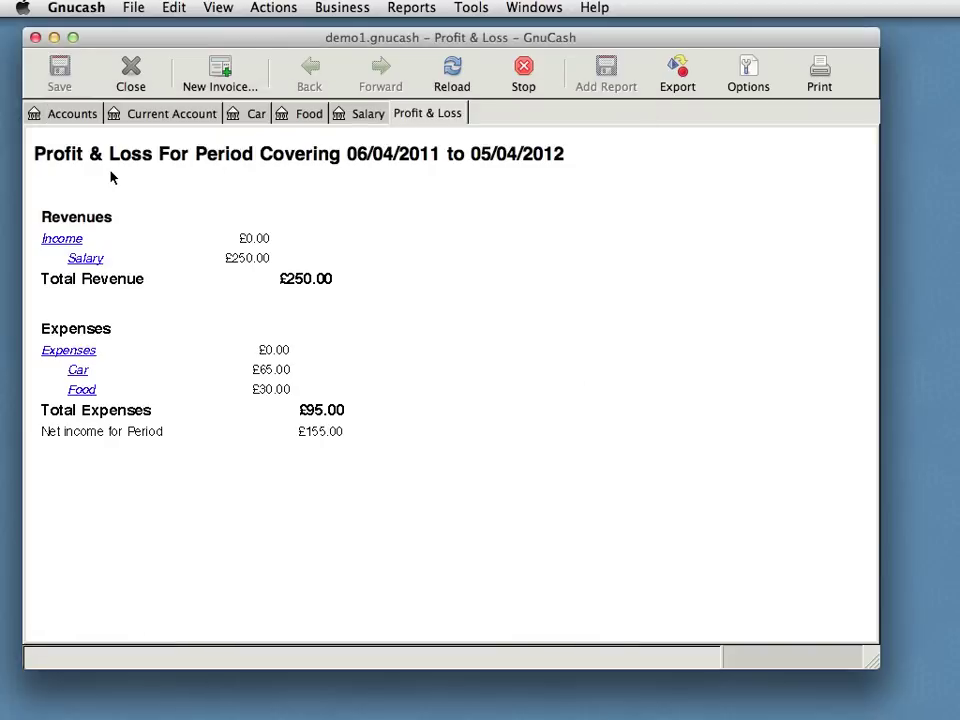
Step: Return to the Current Account register and look through the file formats available for importing transactions
{"action": "left_click", "coordinate": [146, 117]}
{"action": "left_click", "coordinate": [133, 7]}
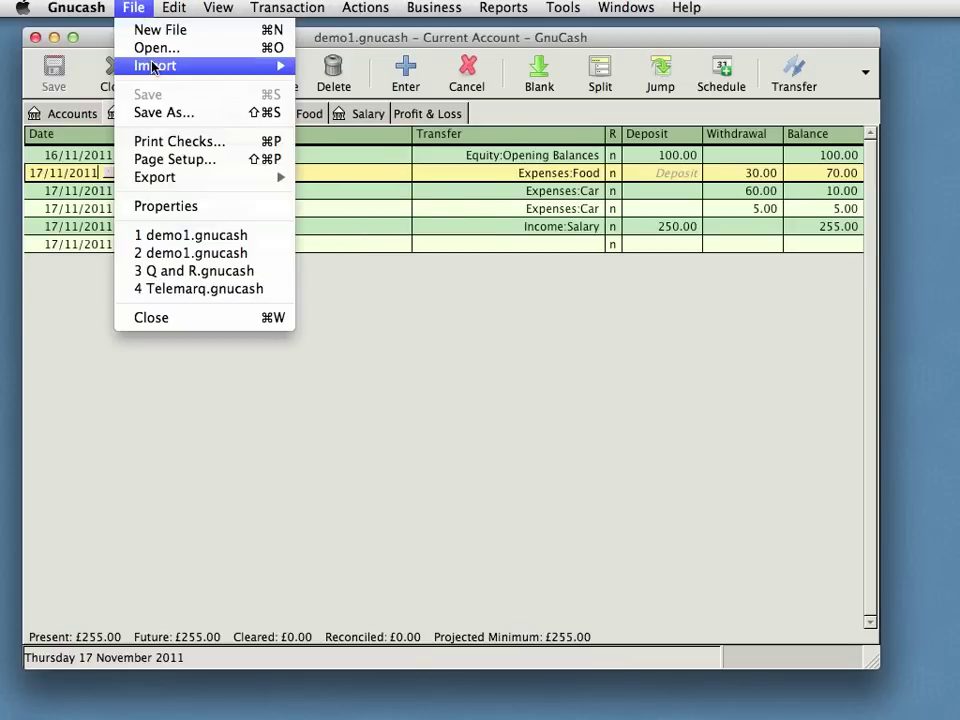
{"action": "mouse_move", "coordinate": [200, 65]}
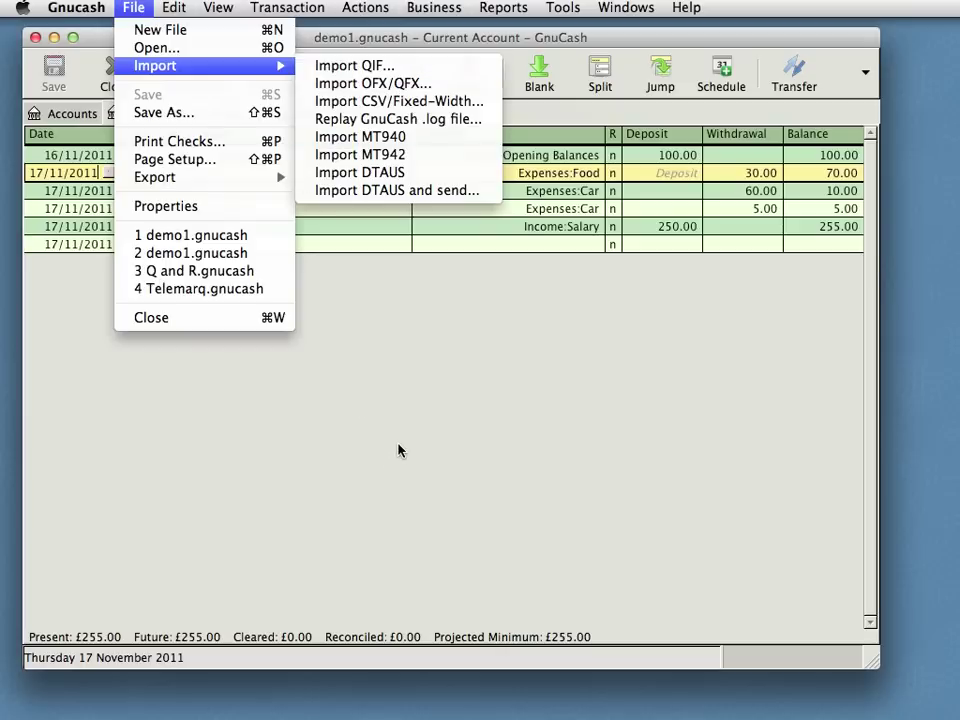
{"action": "left_click", "coordinate": [395, 337]}
Step: Widen the register window and start reconciling the Current Account with statement date 17/11/2011 and ending balance 255.00
{"action": "left_click_drag", "start_coordinate": [611, 38], "coordinate": [592, 39]}
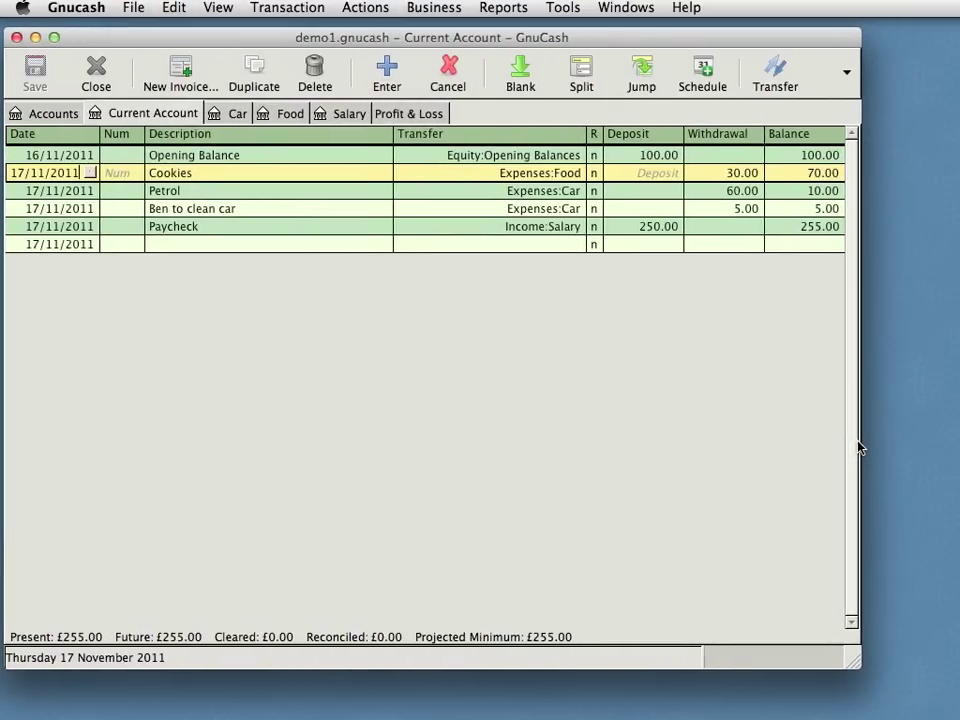
{"action": "left_click_drag", "start_coordinate": [859, 444], "coordinate": [932, 444]}
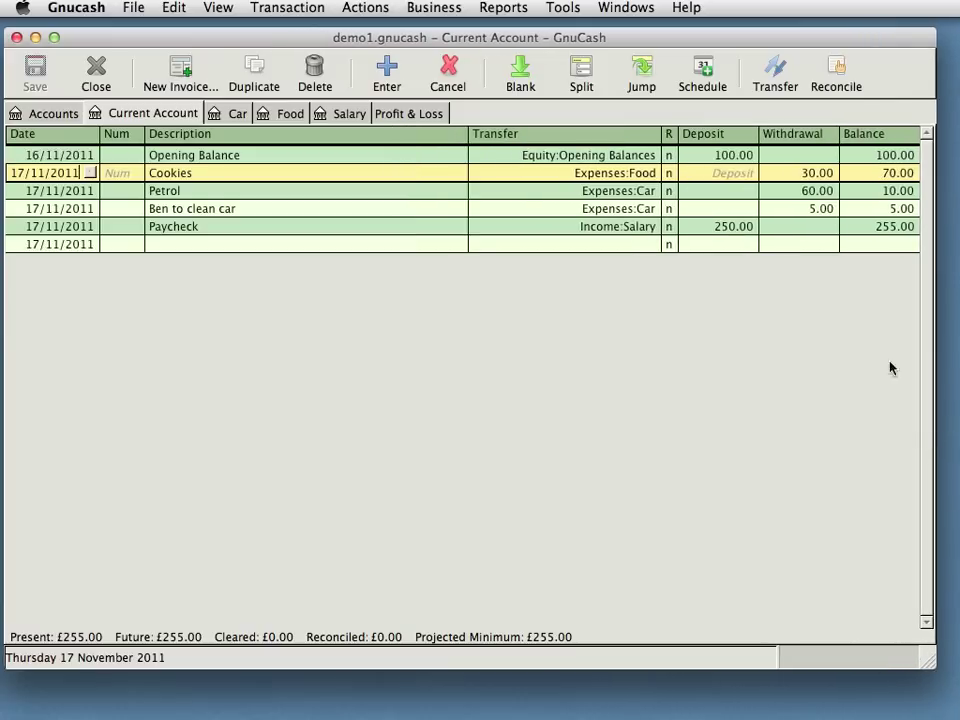
{"action": "left_click", "coordinate": [837, 75]}
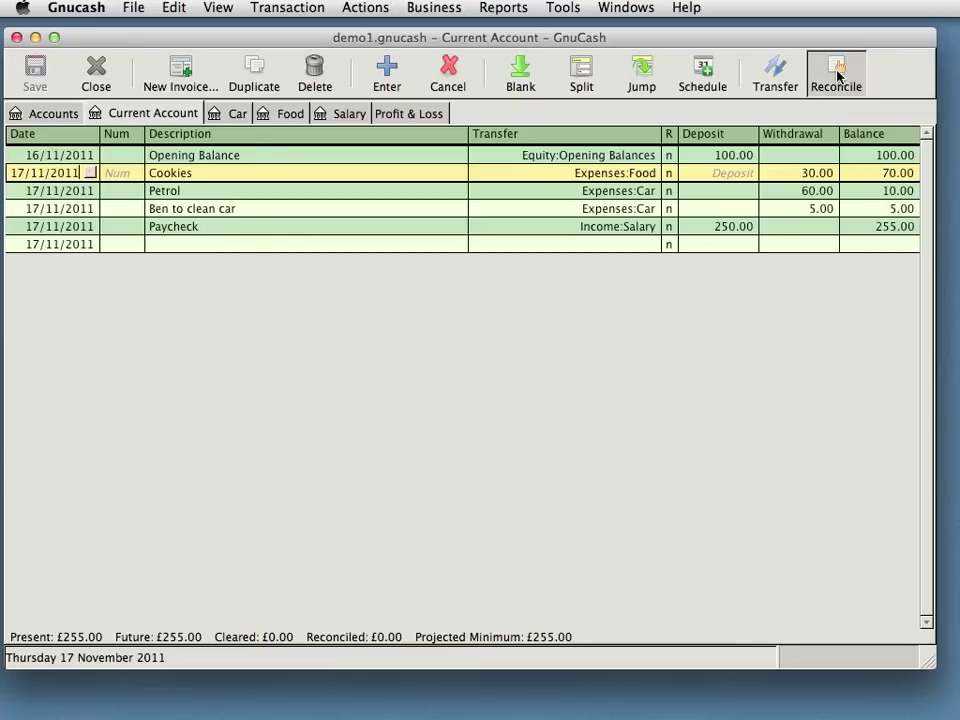
{"action": "left_click_drag", "start_coordinate": [163, 30], "coordinate": [247, 62]}
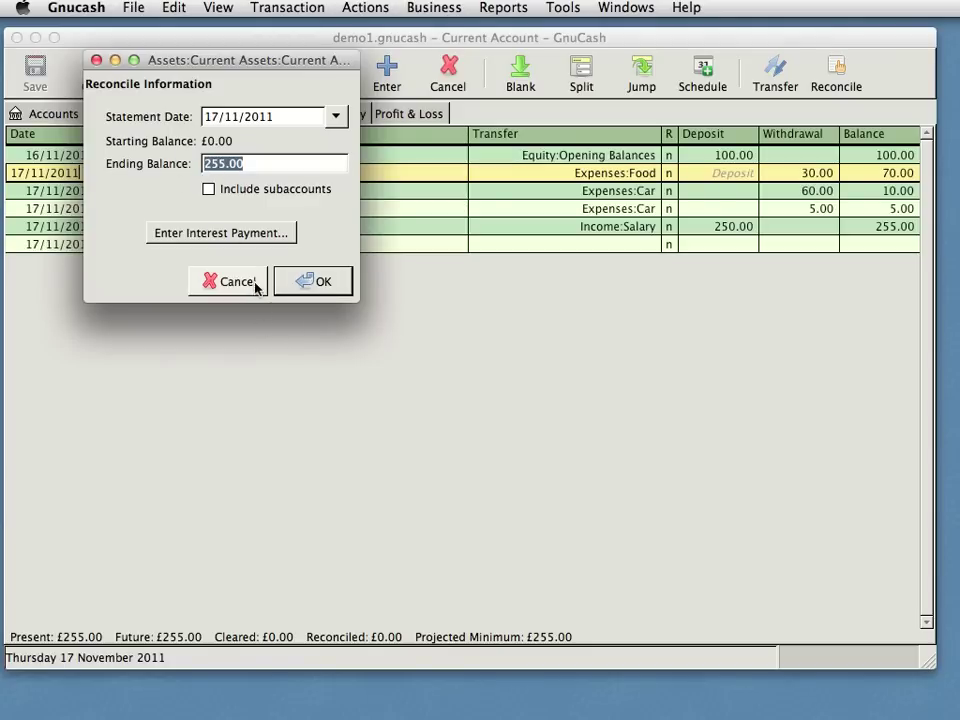
{"action": "left_click", "coordinate": [315, 281]}
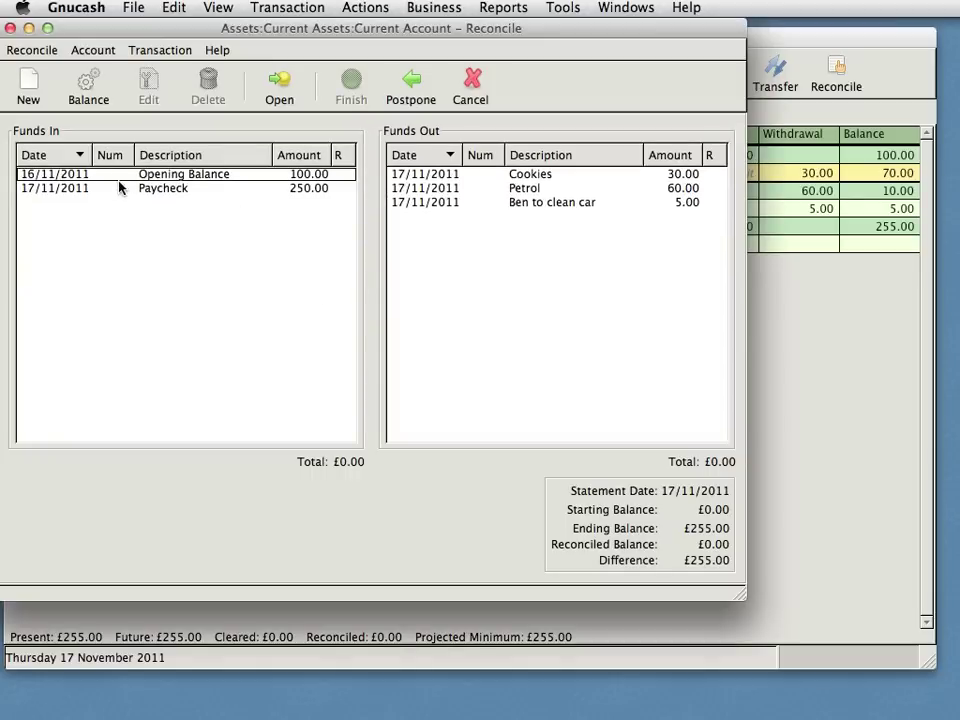
Step: Mark the opening balance, Paycheck, Cookies, Petrol and car-cleaning transactions as reconciled, and discard the reconciliation
{"action": "left_click", "coordinate": [354, 177]}
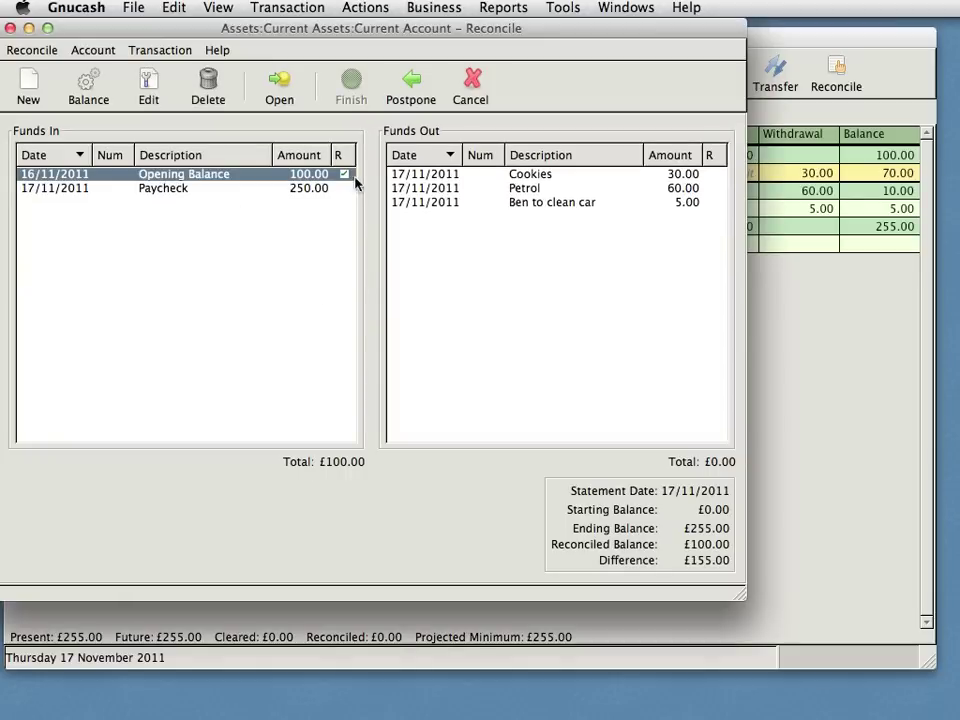
{"action": "left_click", "coordinate": [714, 174]}
{"action": "left_click", "coordinate": [713, 189]}
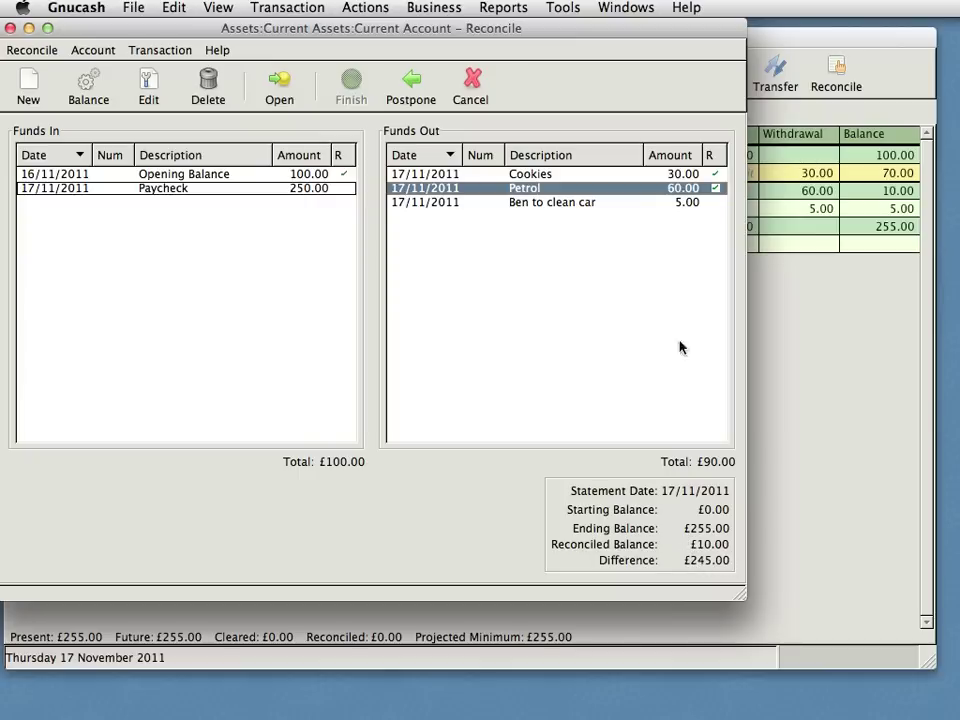
{"action": "left_click", "coordinate": [344, 188]}
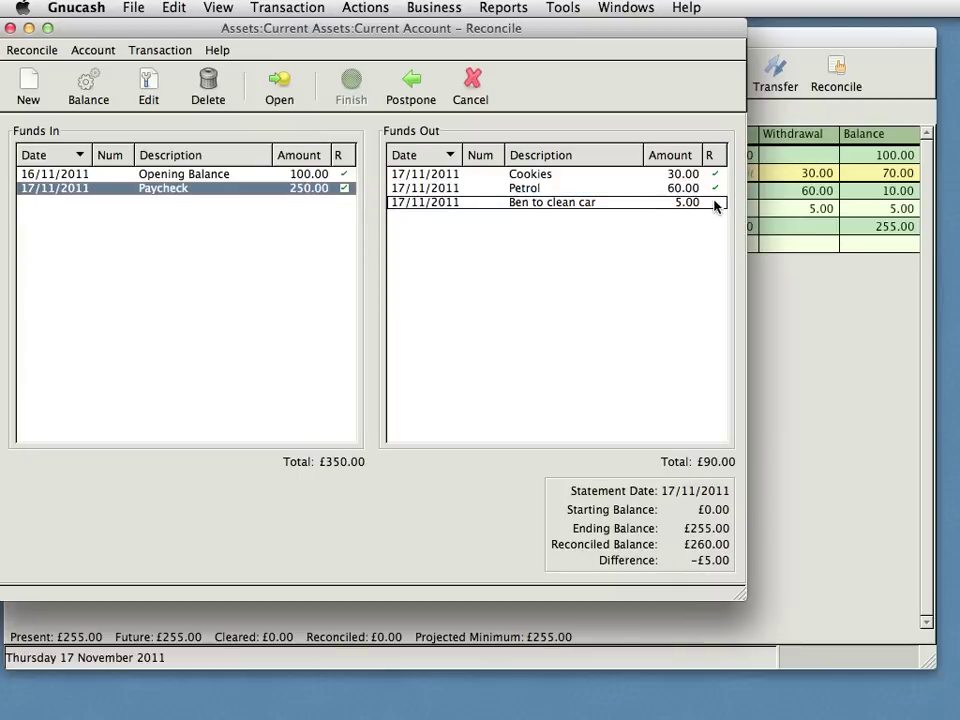
{"action": "left_click", "coordinate": [715, 202]}
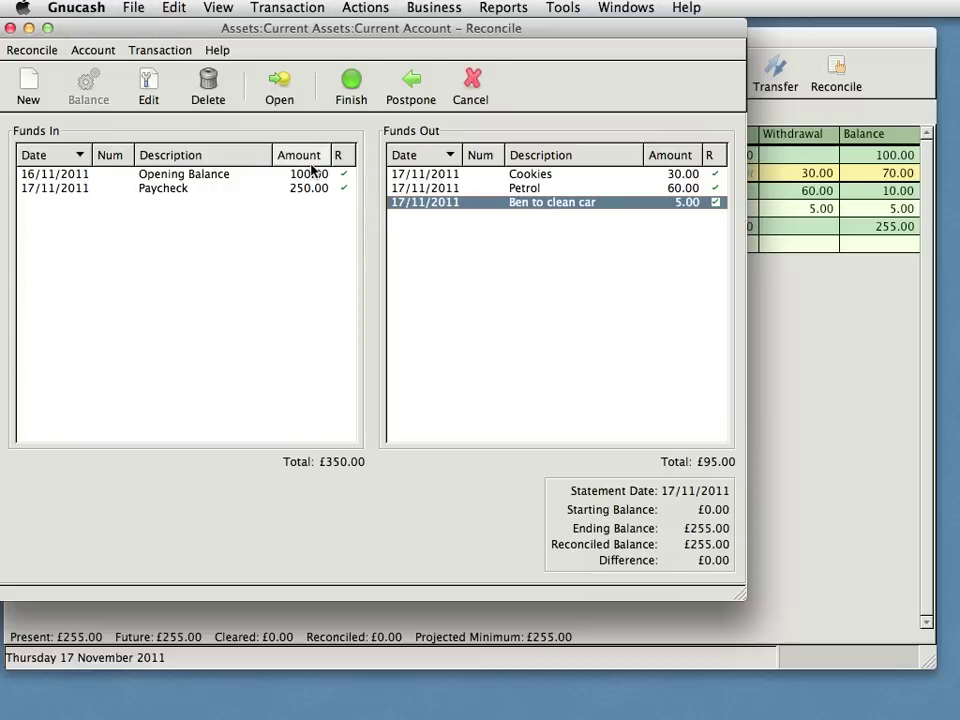
{"action": "left_click", "coordinate": [472, 88]}
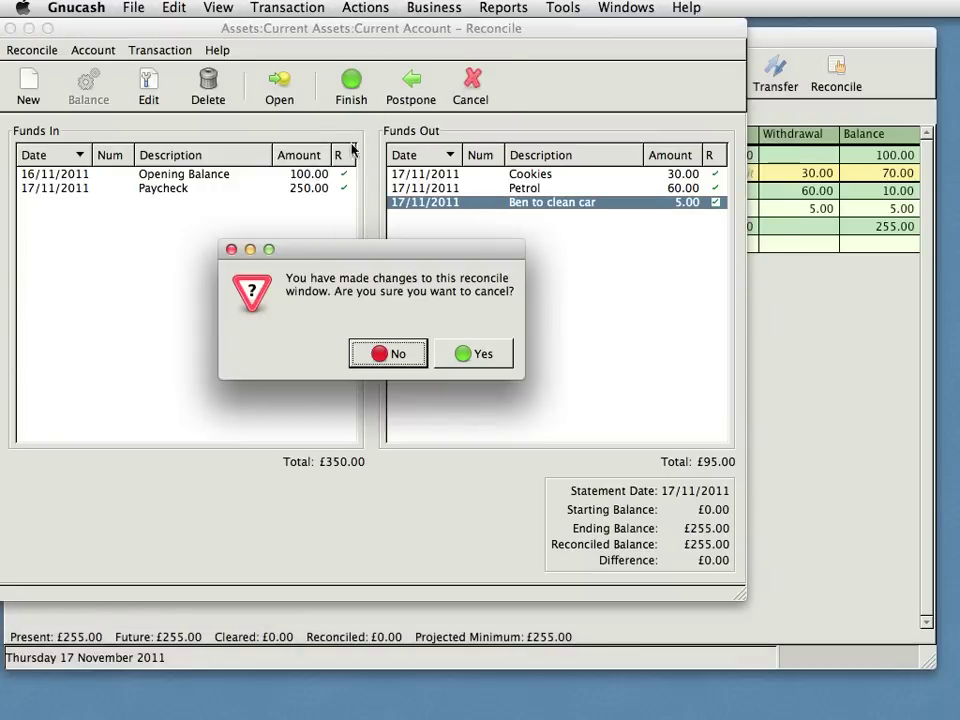
{"action": "left_click", "coordinate": [468, 354]}
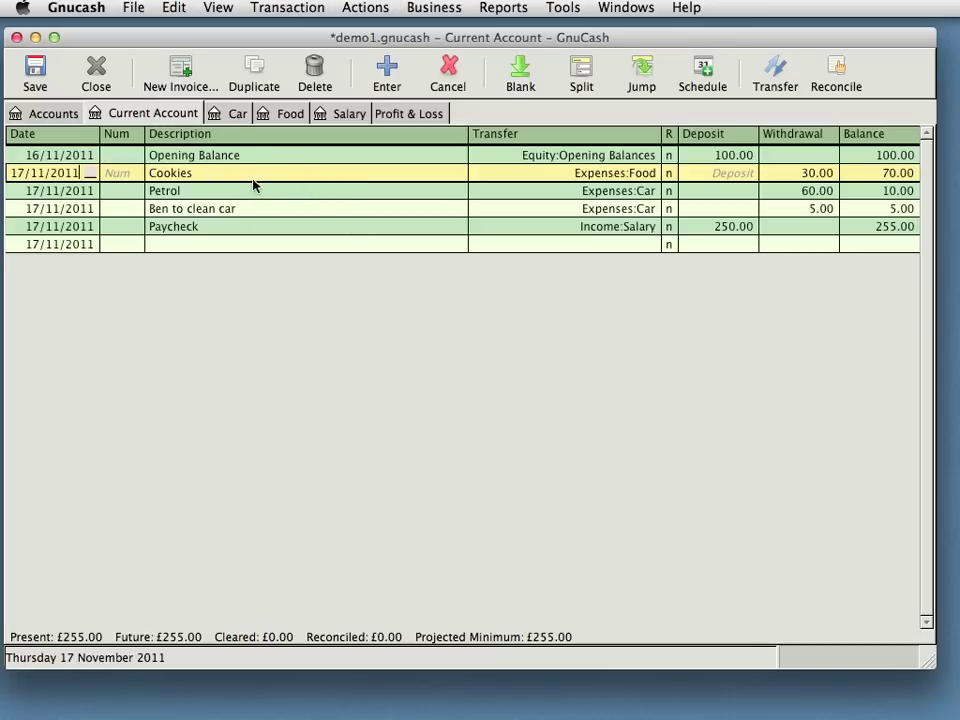
Step: Select the Cookies transaction and jump from it to the register's blank transaction row
{"action": "left_click", "coordinate": [163, 246]}
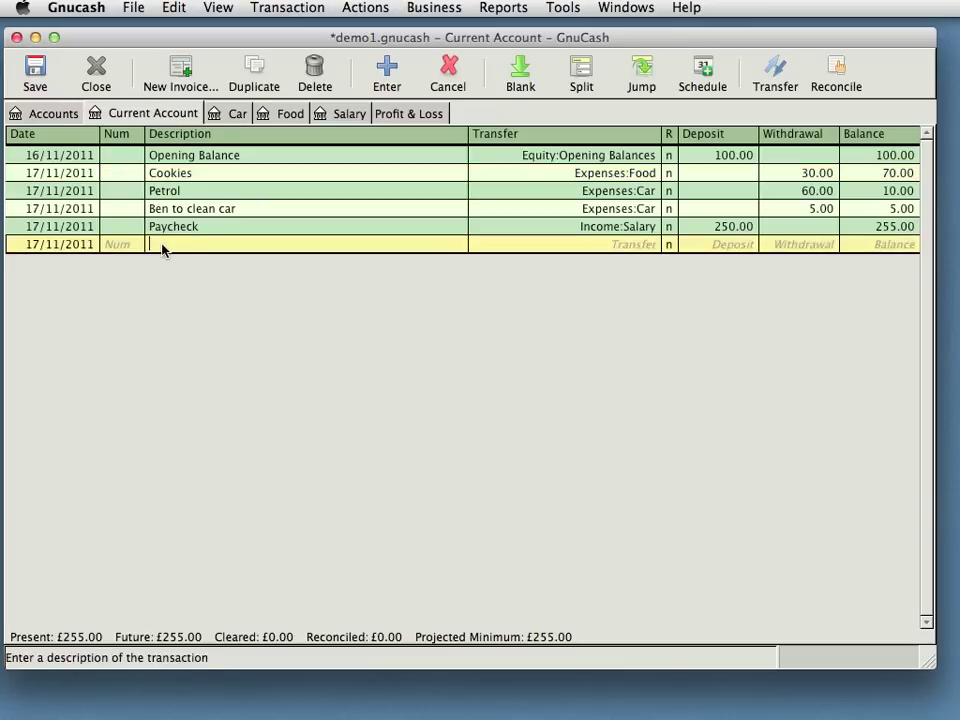
{"action": "left_click", "coordinate": [254, 174]}
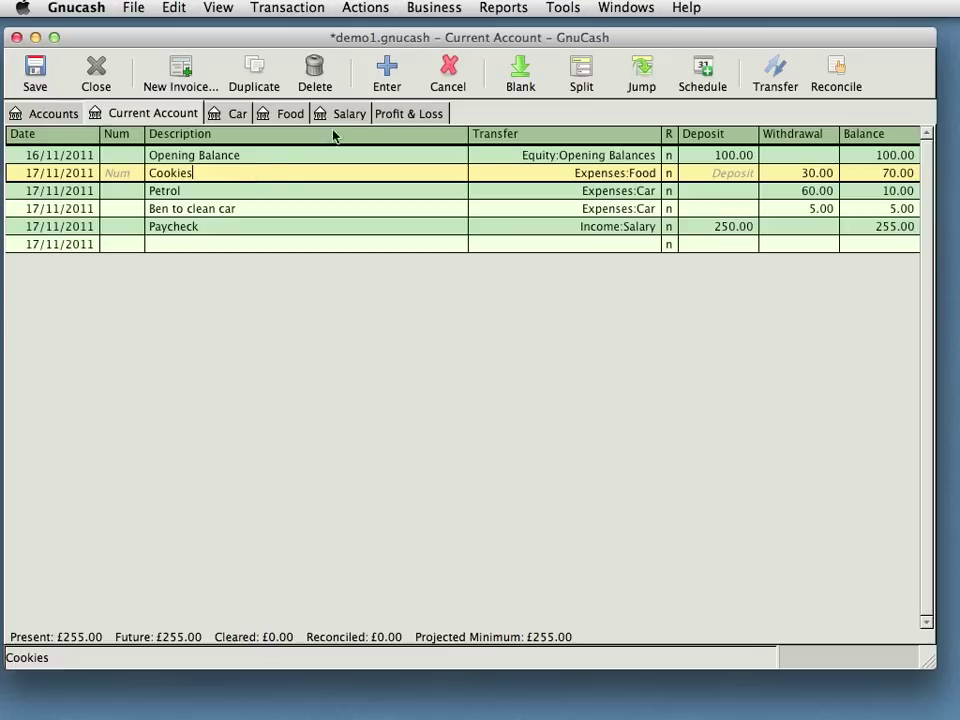
{"action": "left_click", "coordinate": [521, 78]}
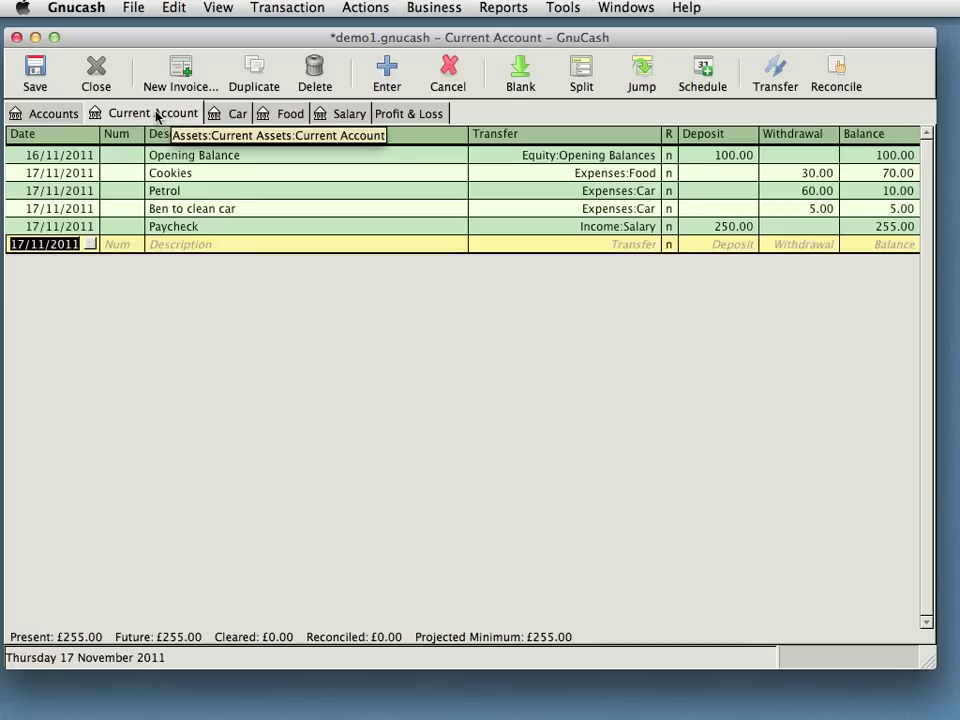
Step: Start a funds transfer from the Current Account with amount 15 and description "More cookies"
{"action": "left_click", "coordinate": [306, 9]}
{"action": "mouse_move", "coordinate": [365, 10]}
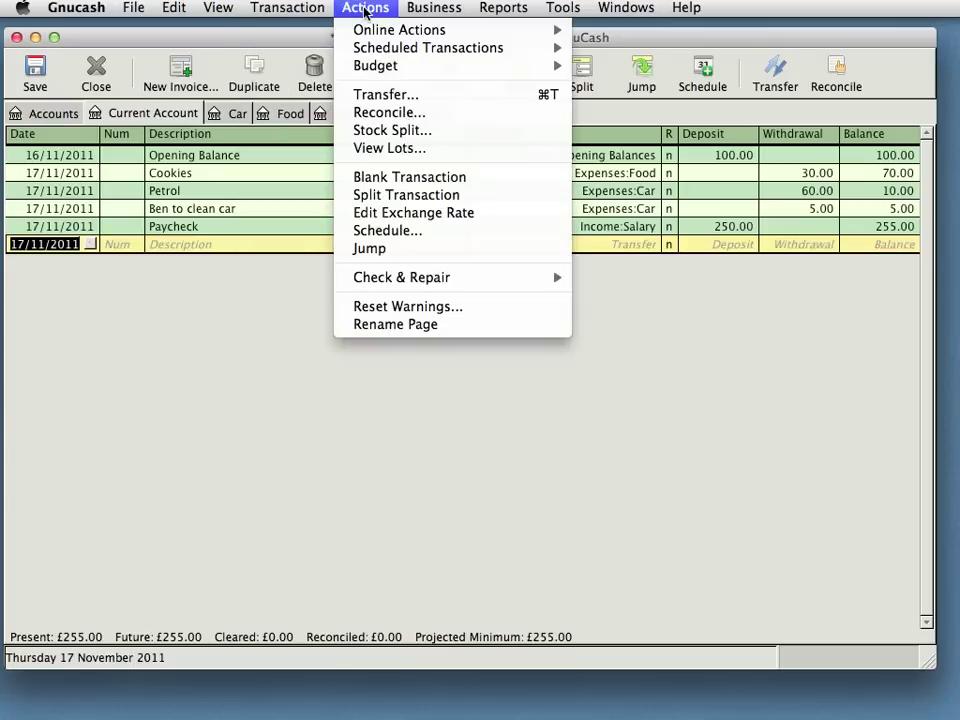
{"action": "left_click", "coordinate": [388, 95]}
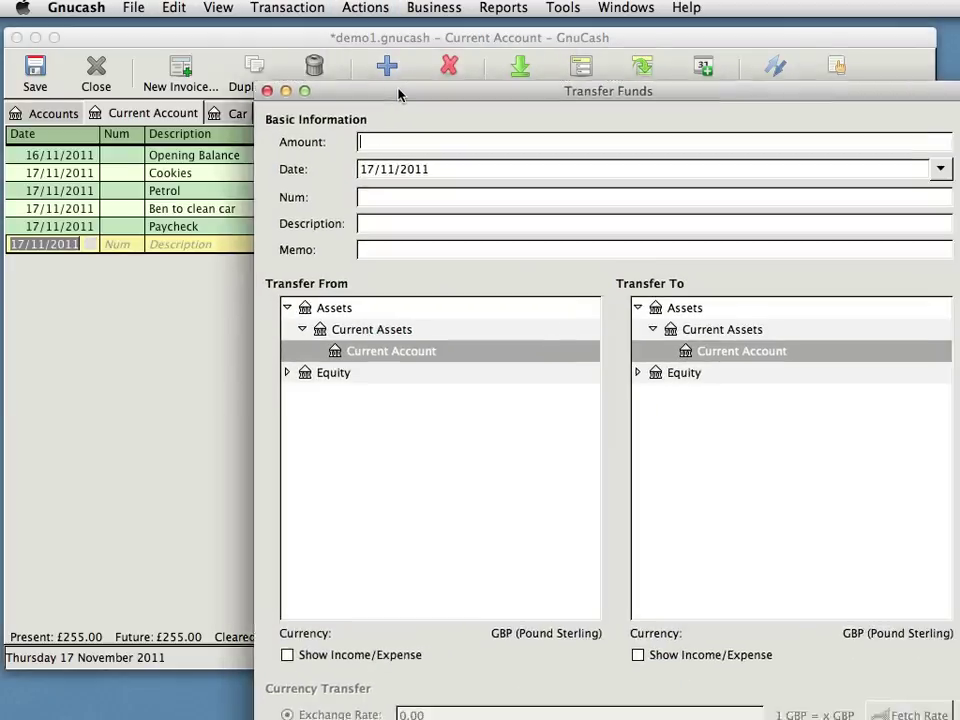
{"action": "left_click_drag", "start_coordinate": [399, 92], "coordinate": [279, 27]}
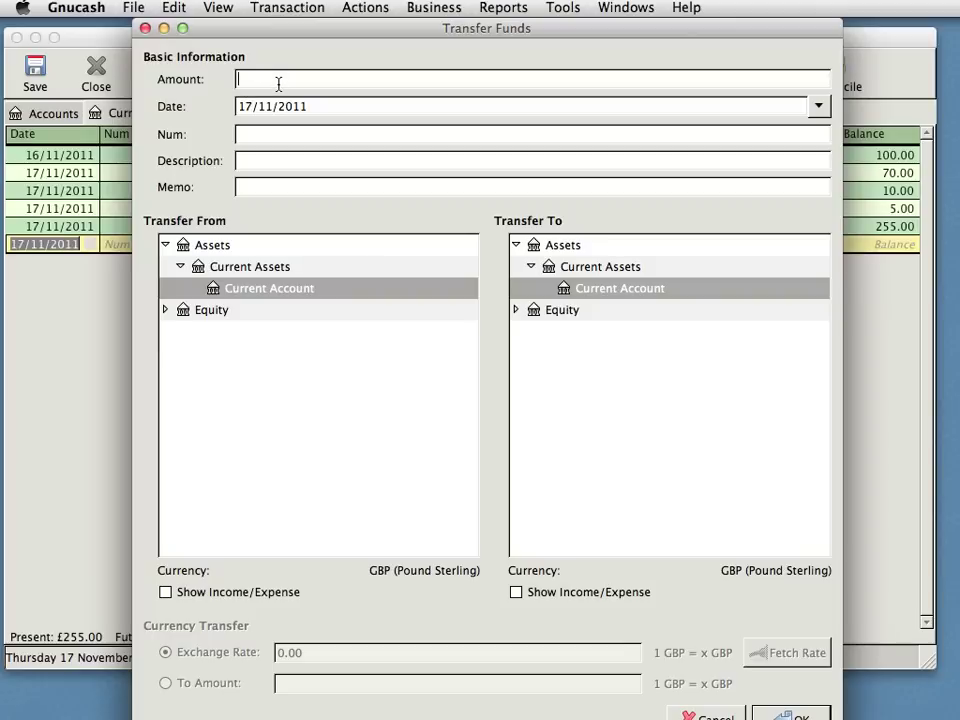
{"action": "type", "text": "15"}
{"action": "left_click", "coordinate": [282, 104]}
{"action": "left_click", "coordinate": [279, 137]}
{"action": "left_click", "coordinate": [272, 161]}
{"action": "type", "text": "More cookies"}
Step: Show income and expense accounts for the transfer's destination and choose Expenses:Food
{"action": "left_click", "coordinate": [583, 364]}
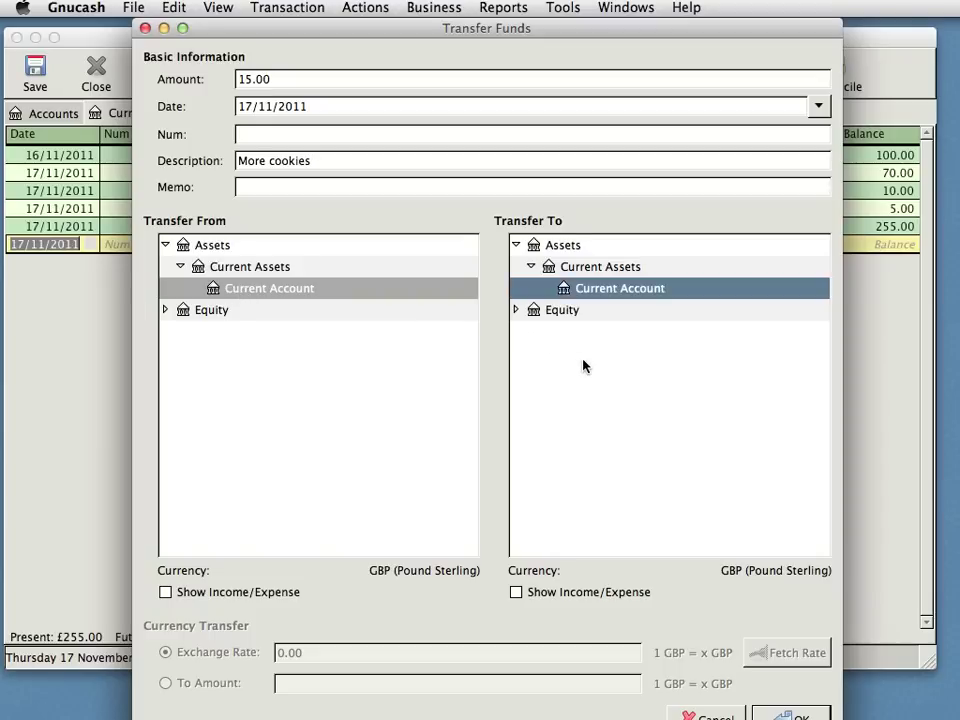
{"action": "left_click", "coordinate": [516, 592]}
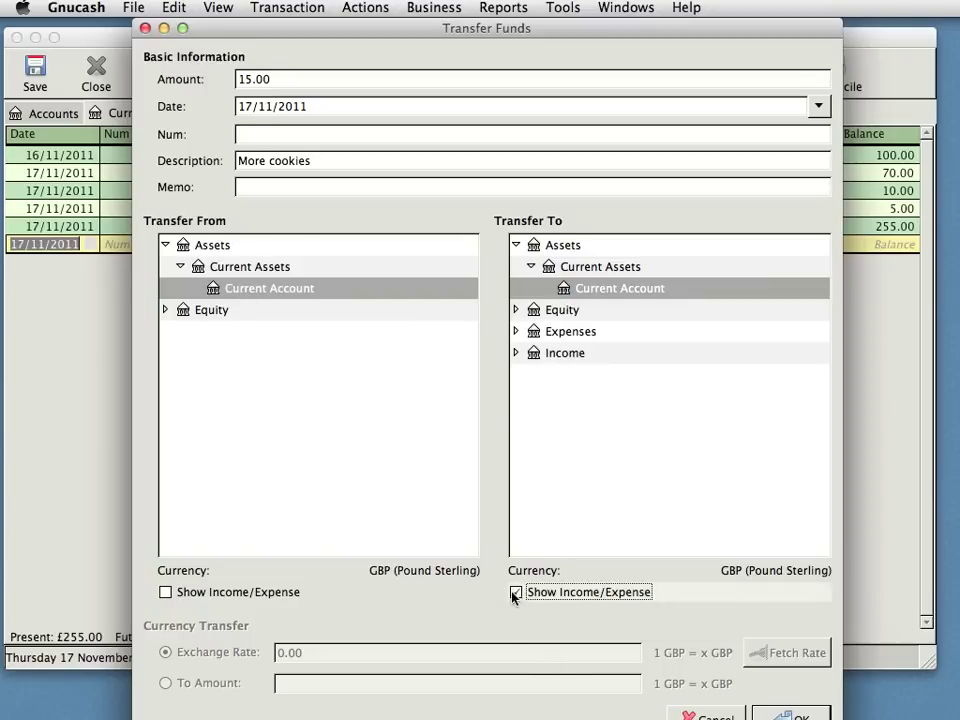
{"action": "left_click", "coordinate": [516, 331]}
{"action": "left_click", "coordinate": [573, 375]}
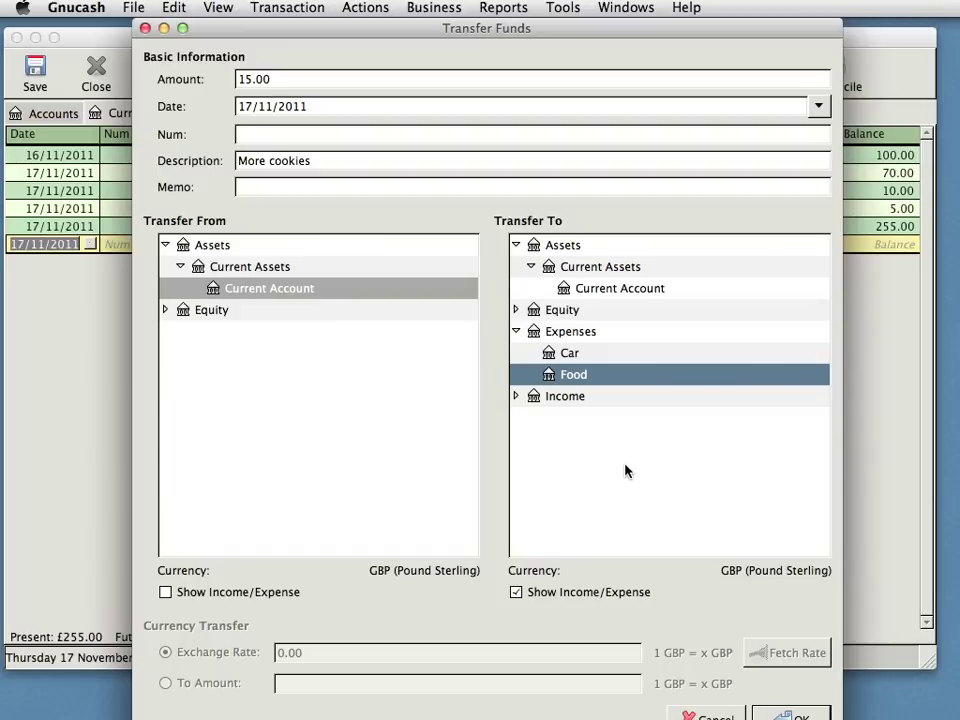
Step: Confirm the funds transfer and select the new "More cookies" transaction in the Current Account register
{"action": "left_click", "coordinate": [778, 714]}
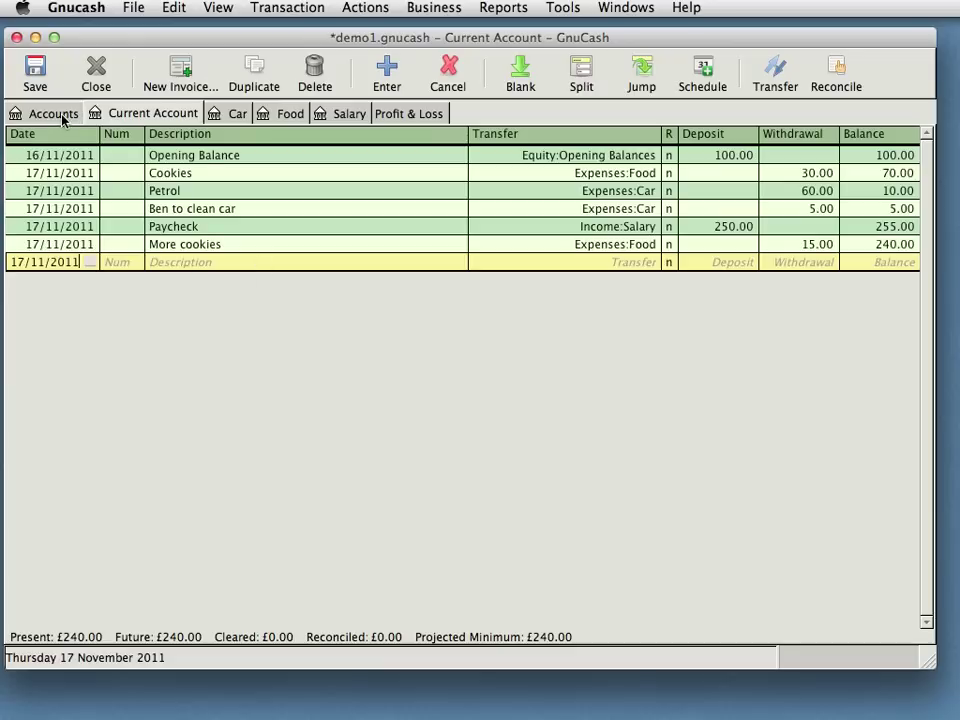
{"action": "left_click", "coordinate": [282, 246]}
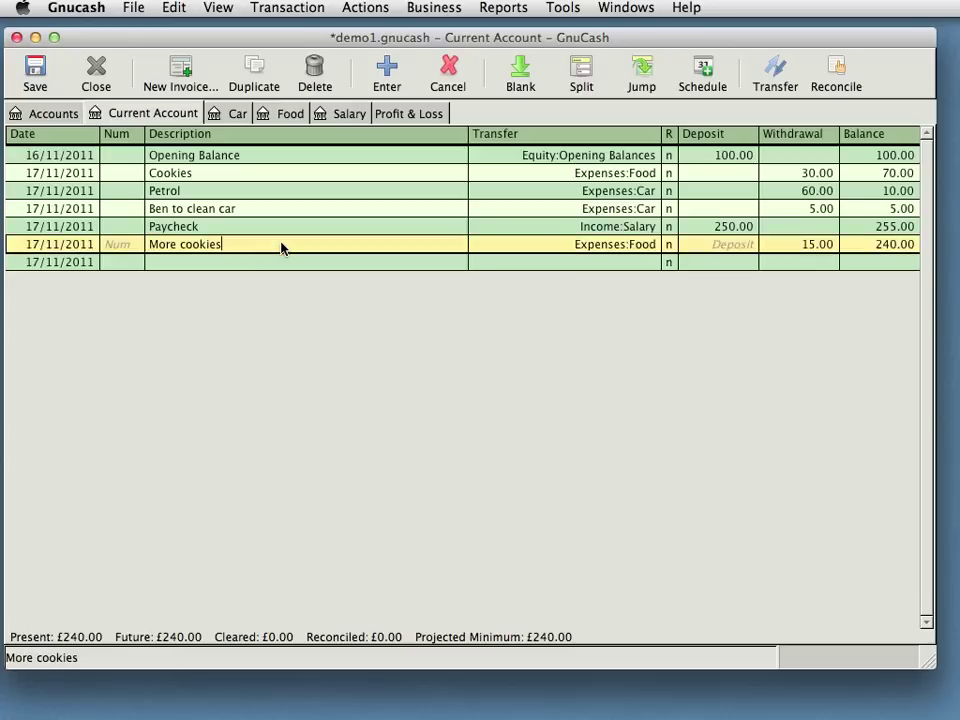
Step: Duplicate the car-cleaning transaction in the Current Account register with the date 18/11/2011
{"action": "left_click", "coordinate": [270, 208]}
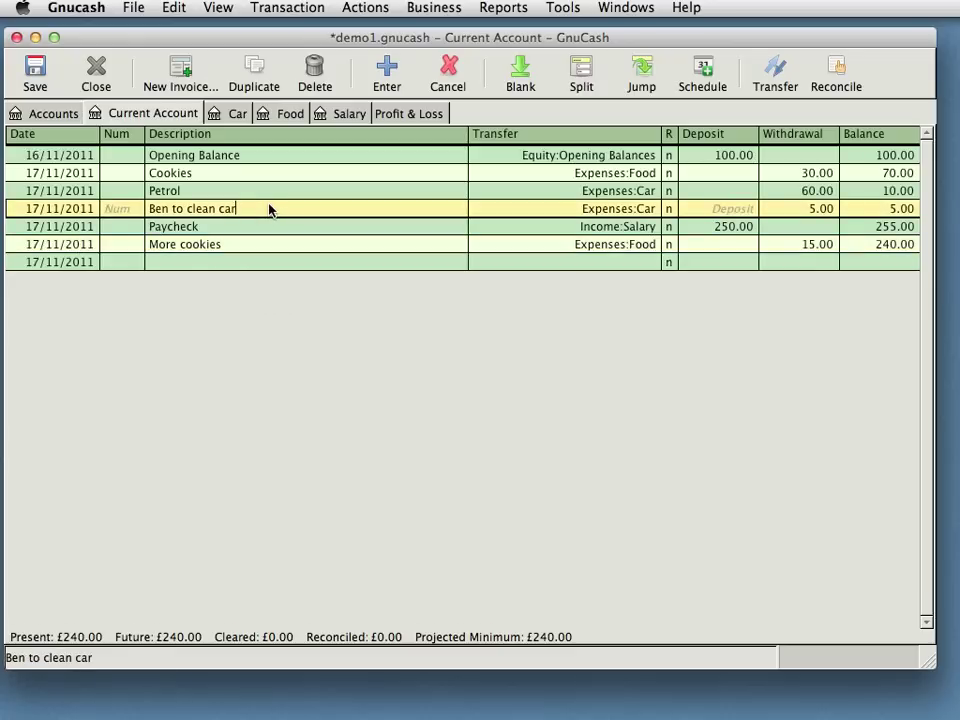
{"action": "left_click", "coordinate": [255, 83]}
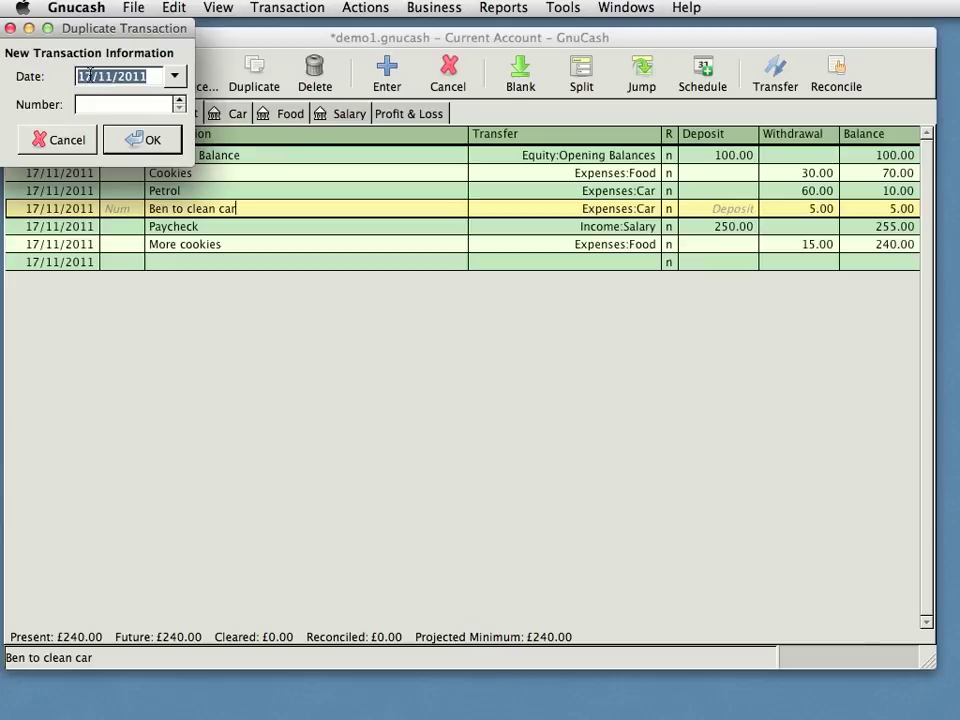
{"action": "left_click", "coordinate": [107, 78]}
{"action": "key", "text": "plus"}
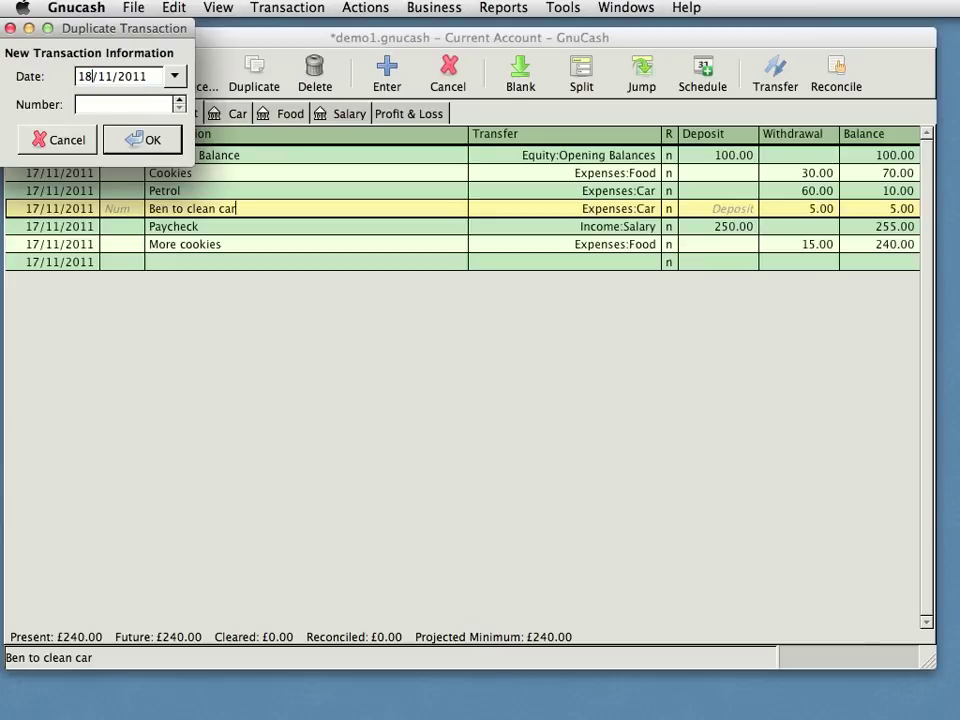
{"action": "left_click", "coordinate": [133, 138]}
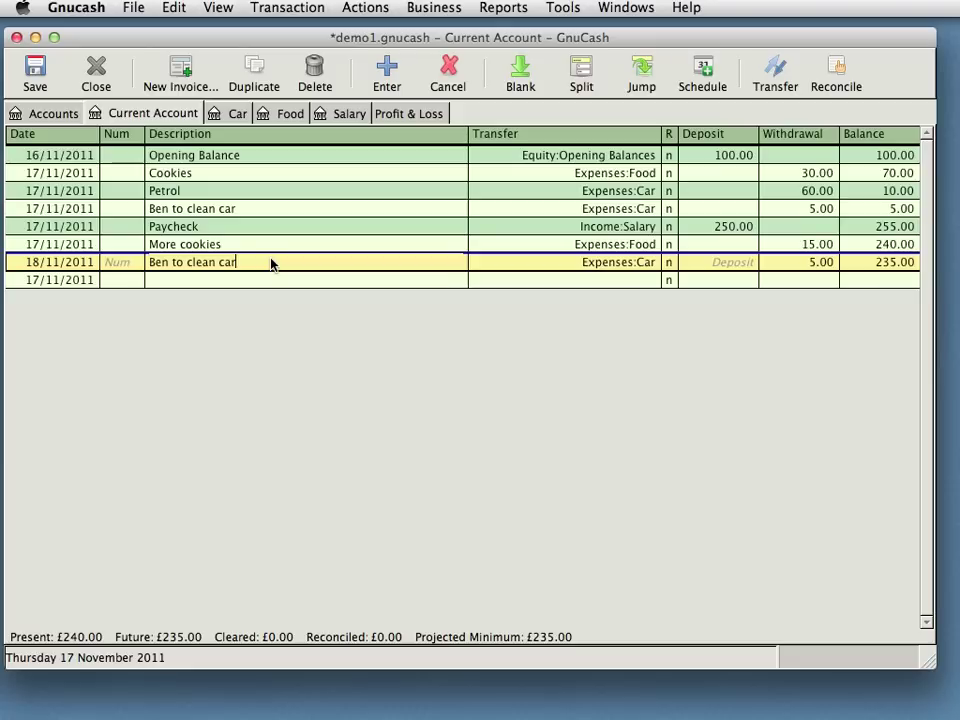
Step: Try scheduling the duplicated car-cleaning transaction with a monthly frequency, and cancel the schedule
{"action": "left_click", "coordinate": [703, 76]}
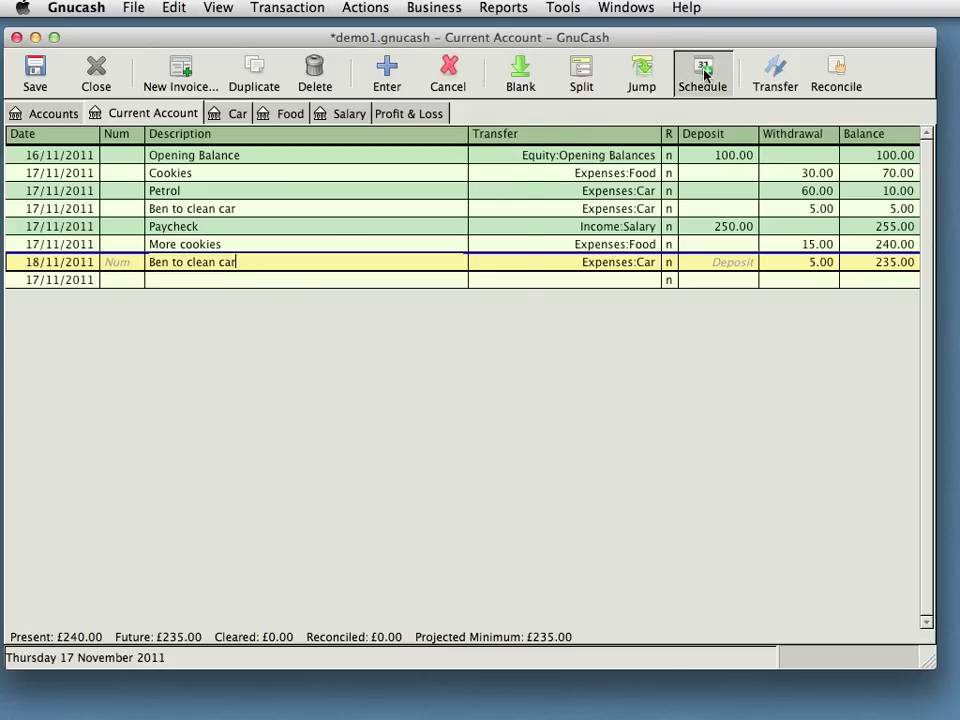
{"action": "left_click_drag", "start_coordinate": [290, 32], "coordinate": [406, 140]}
{"action": "left_click", "coordinate": [240, 182]}
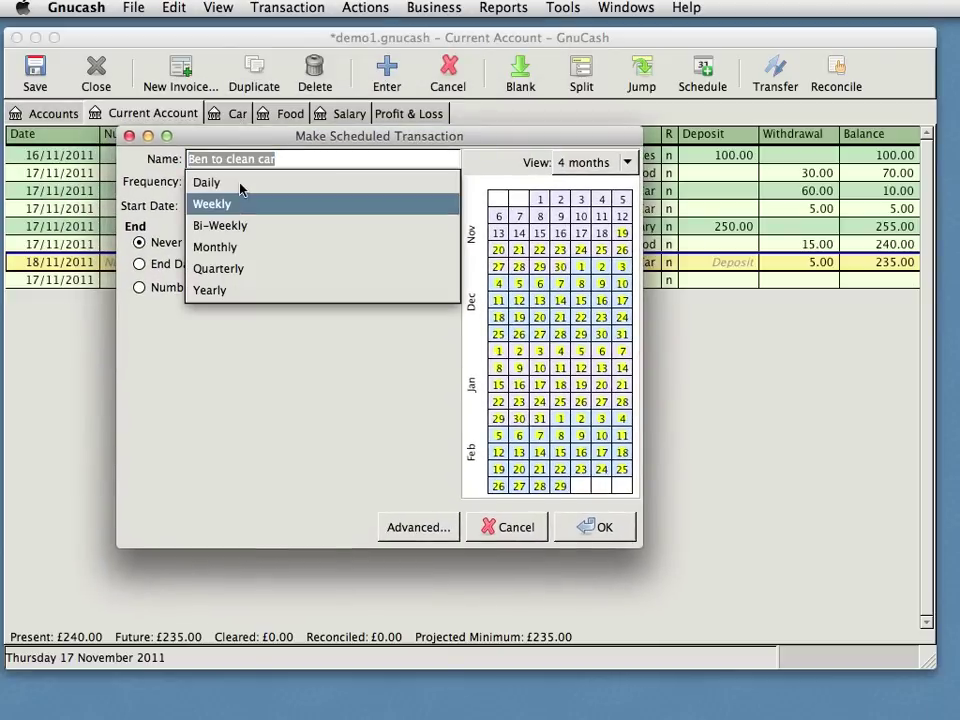
{"action": "left_click", "coordinate": [237, 249]}
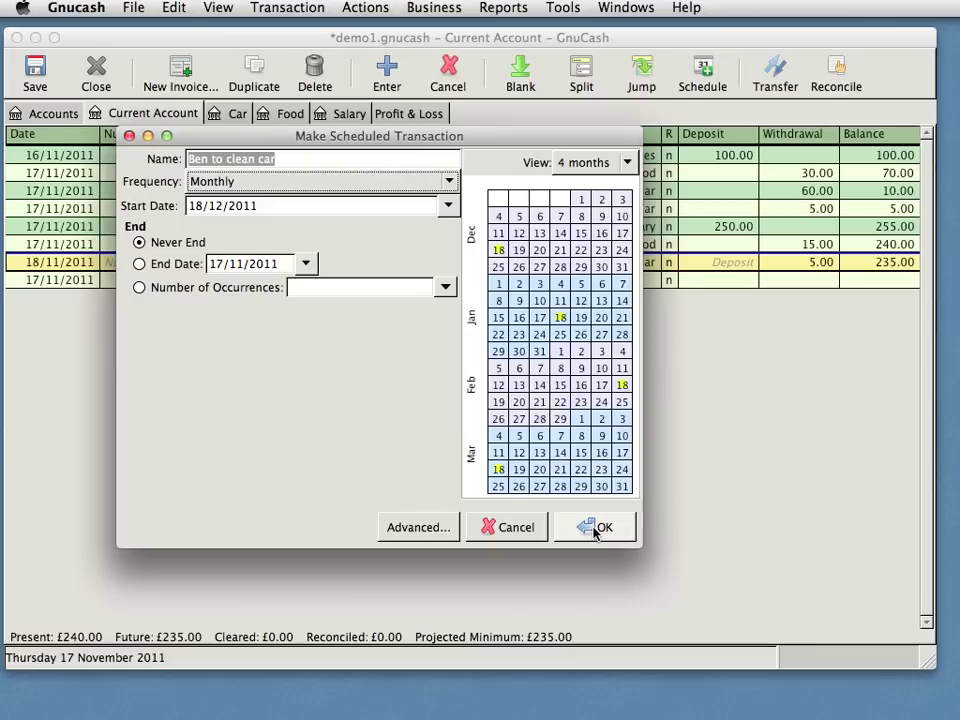
{"action": "left_click", "coordinate": [512, 528]}
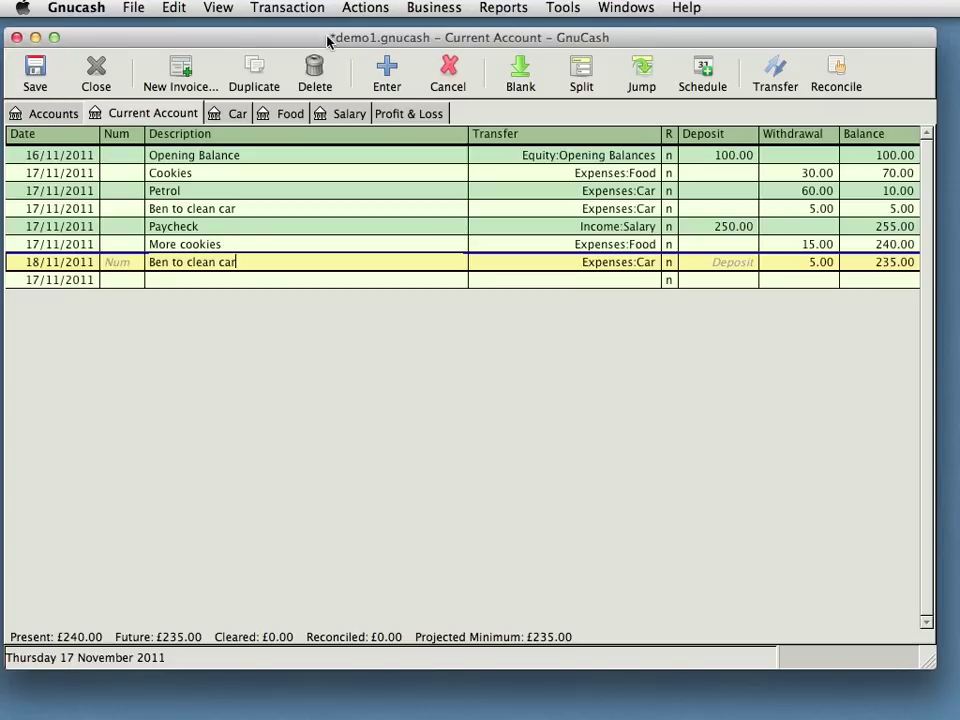
Step: Save the file and examine the auto-save settings in the General preferences
{"action": "left_click", "coordinate": [30, 75]}
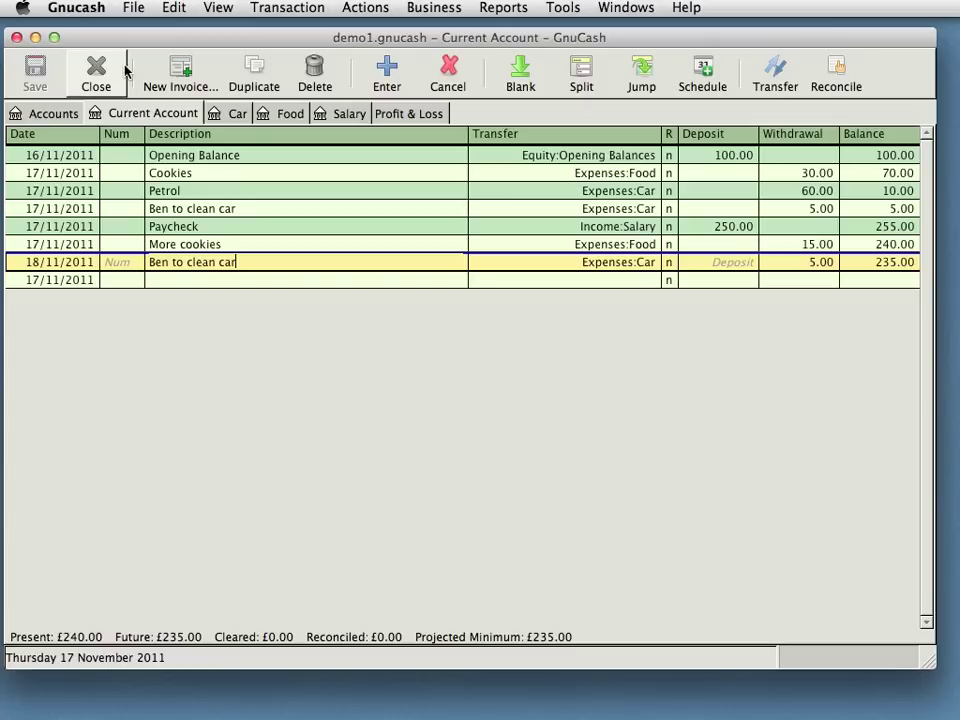
{"action": "left_click", "coordinate": [80, 9]}
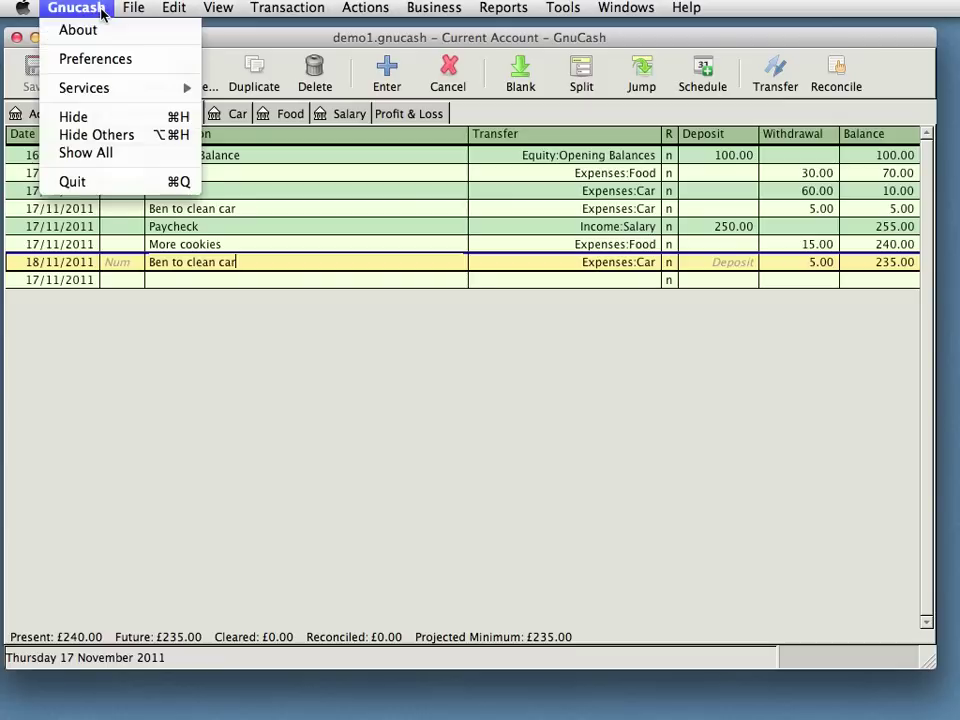
{"action": "left_click", "coordinate": [97, 59]}
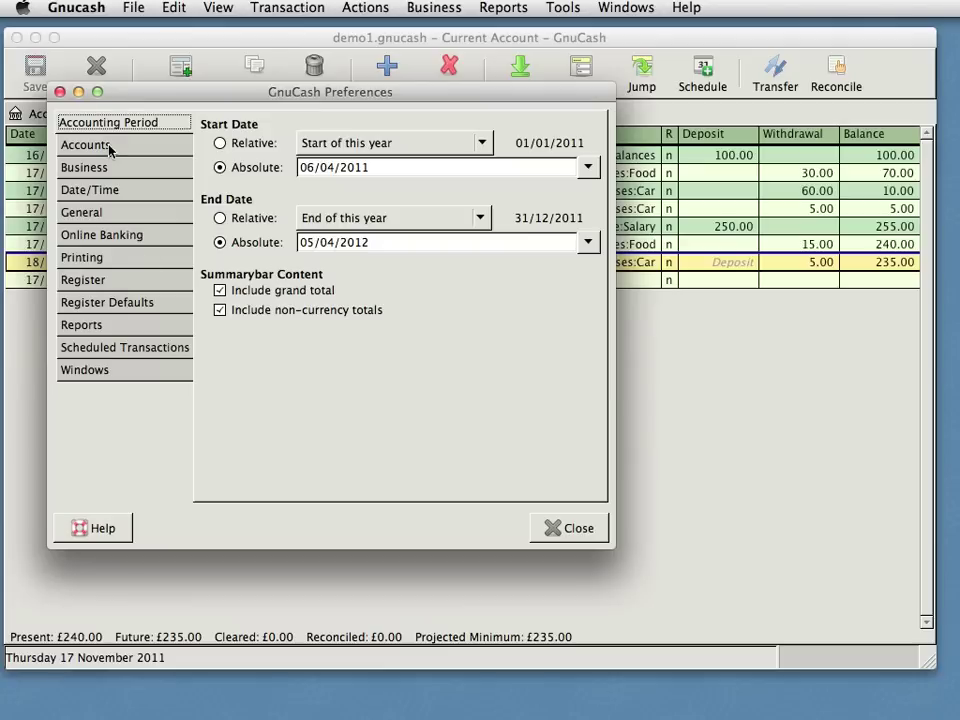
{"action": "left_click", "coordinate": [107, 213]}
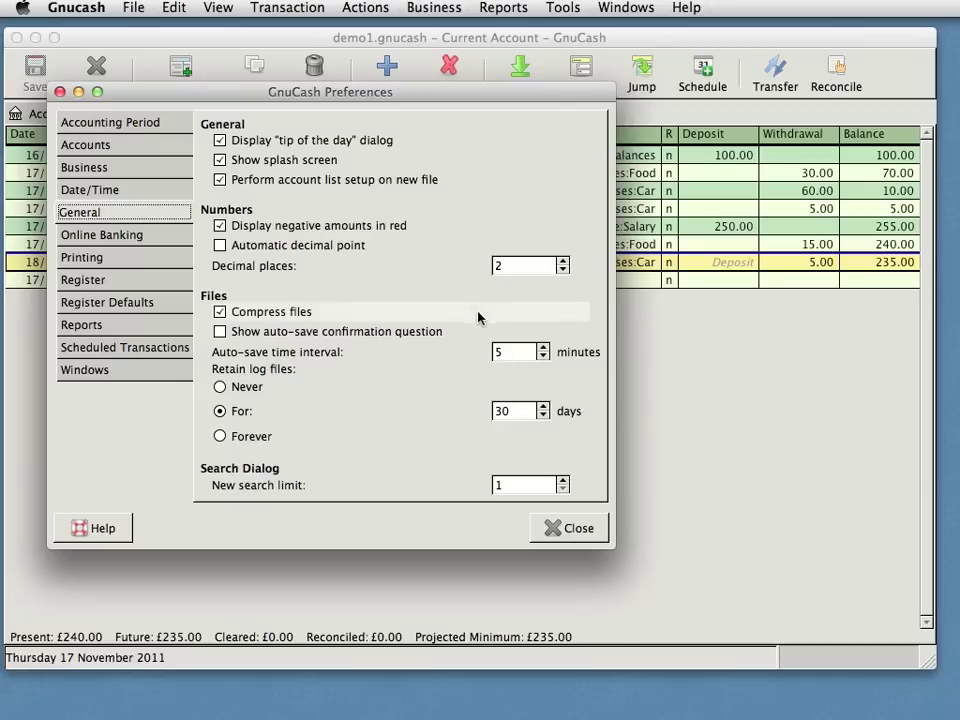
{"action": "left_click", "coordinate": [580, 529]}
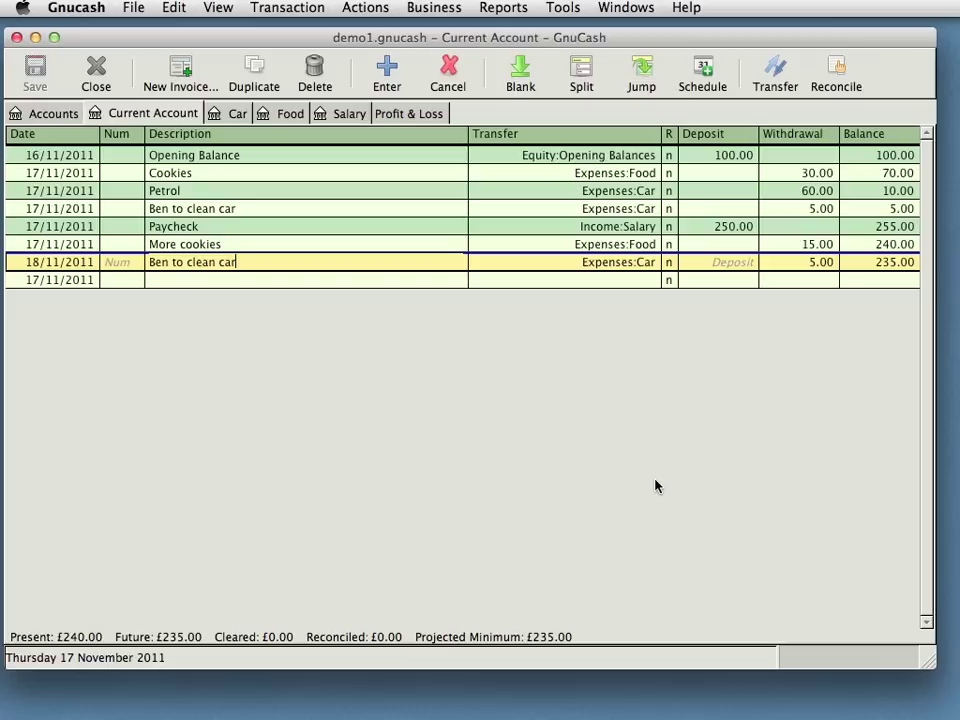
Step: Open the General Ledger, review the transactions across all accounts, and return to the accounts overview
{"action": "left_click", "coordinate": [428, 8]}
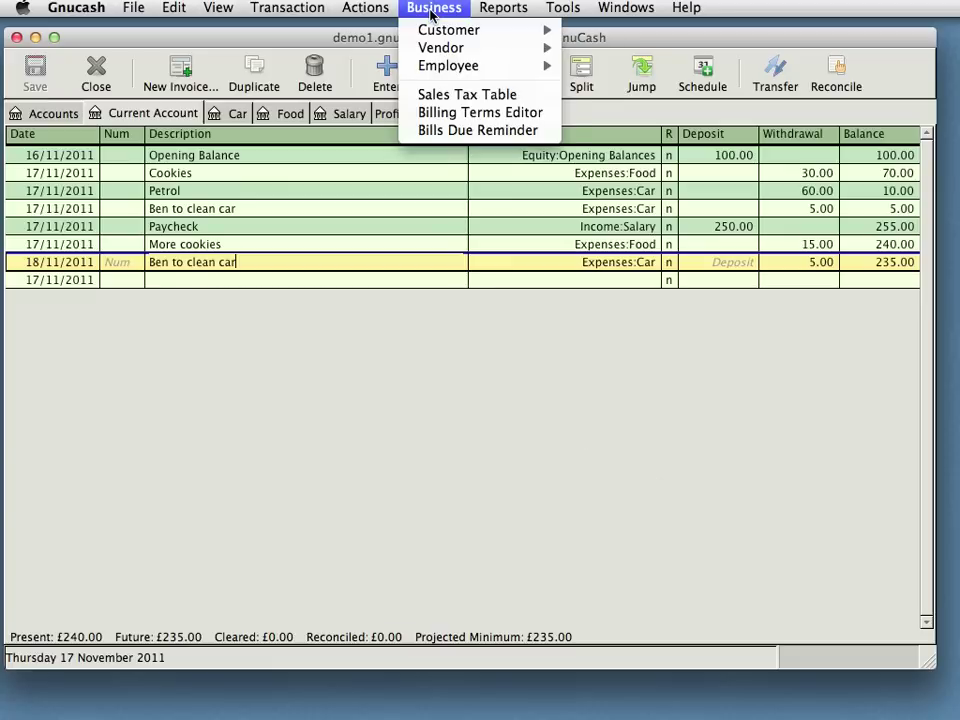
{"action": "mouse_move", "coordinate": [435, 32]}
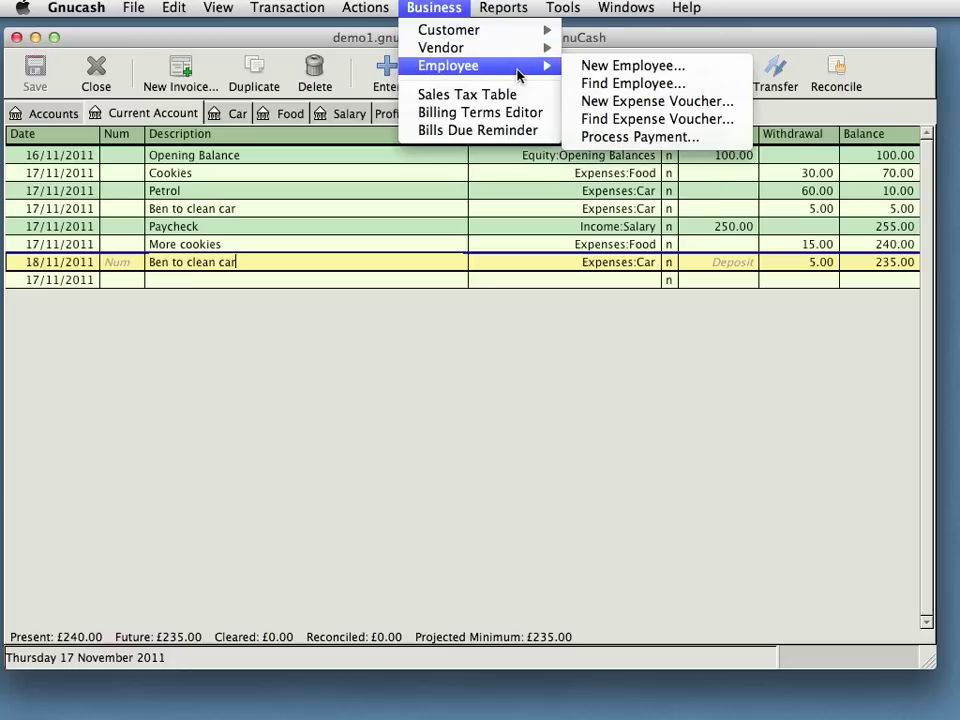
{"action": "mouse_move", "coordinate": [517, 10]}
{"action": "mouse_move", "coordinate": [556, 12]}
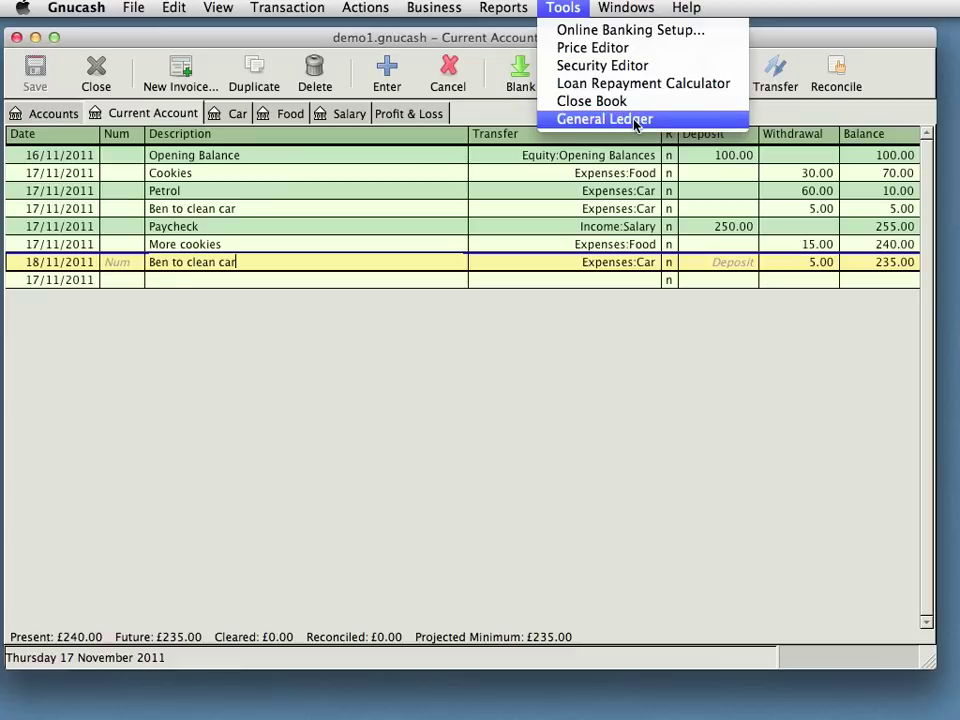
{"action": "left_click", "coordinate": [633, 119]}
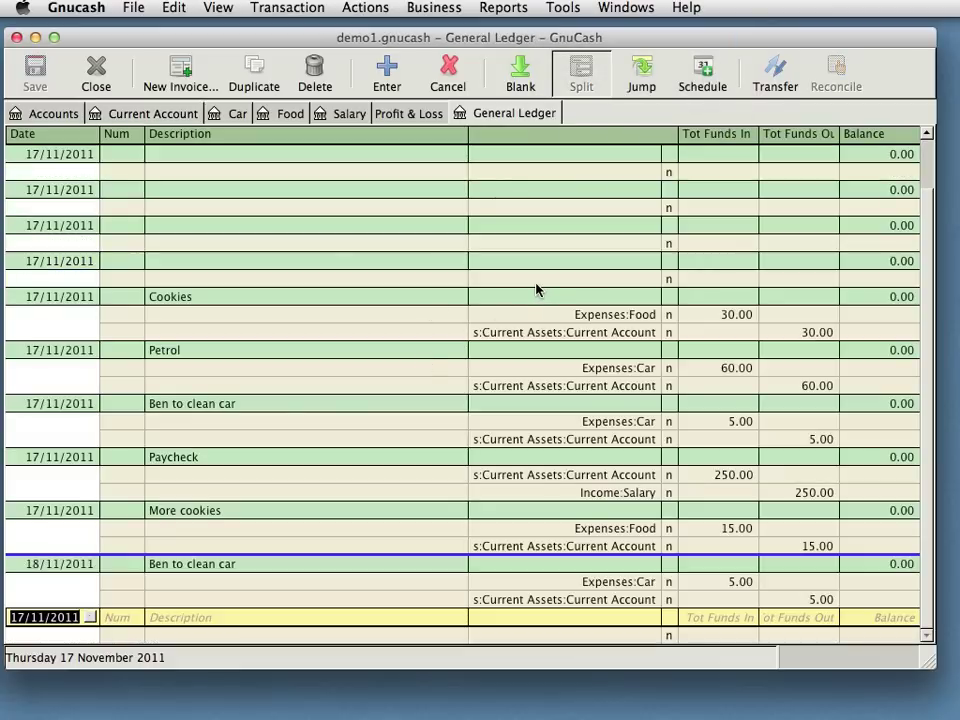
{"action": "scroll", "coordinate": [536, 289], "scroll_direction": "up", "scroll_amount": 1}
{"action": "scroll", "coordinate": [536, 289], "scroll_direction": "down", "scroll_amount": 1}
{"action": "scroll", "coordinate": [536, 289], "scroll_direction": "up", "scroll_amount": 2}
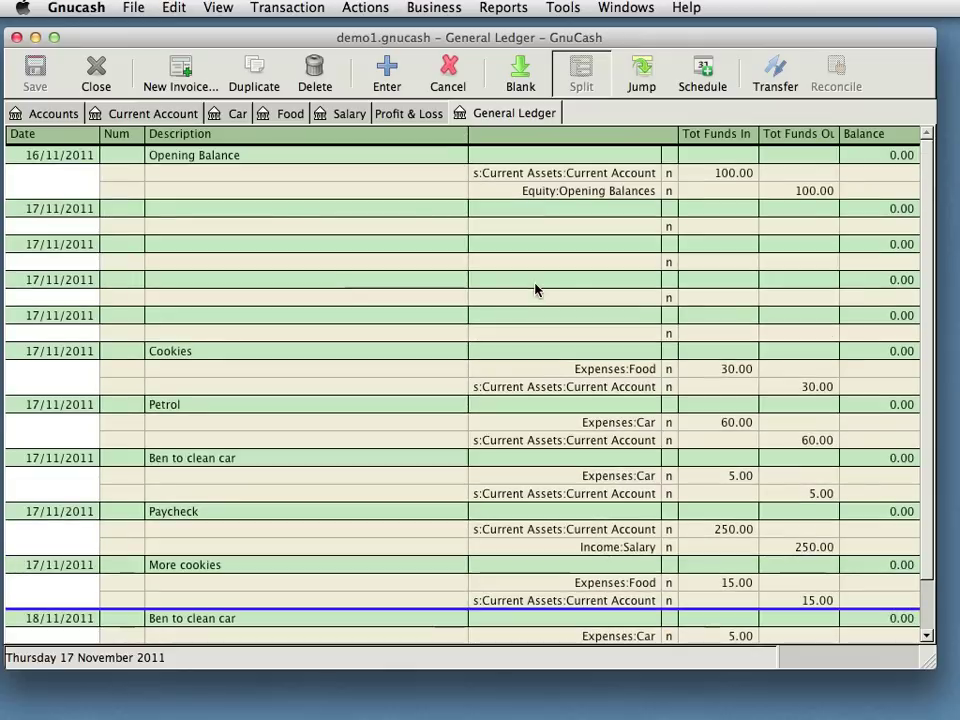
{"action": "scroll", "coordinate": [603, 252], "scroll_direction": "down", "scroll_amount": 1}
{"action": "left_click", "coordinate": [520, 72]}
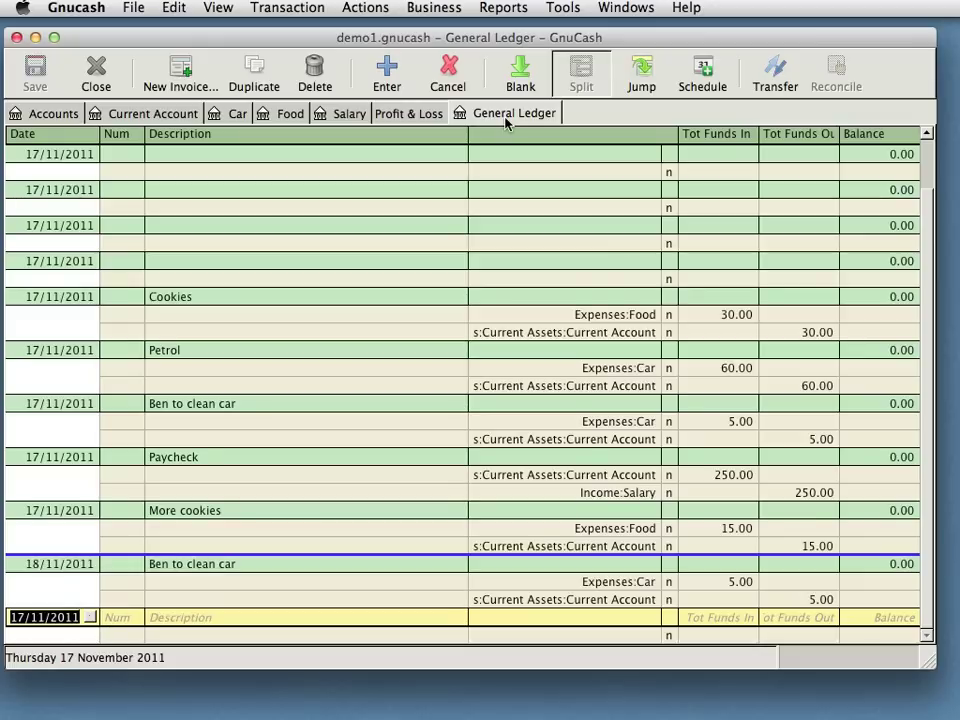
{"action": "left_click", "coordinate": [40, 116]}
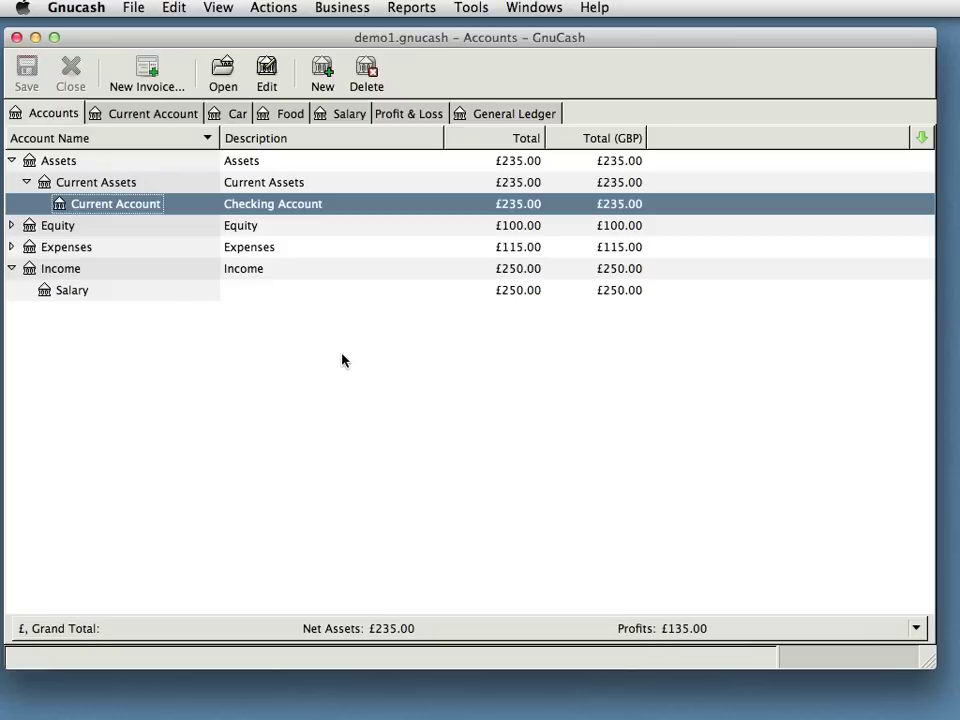